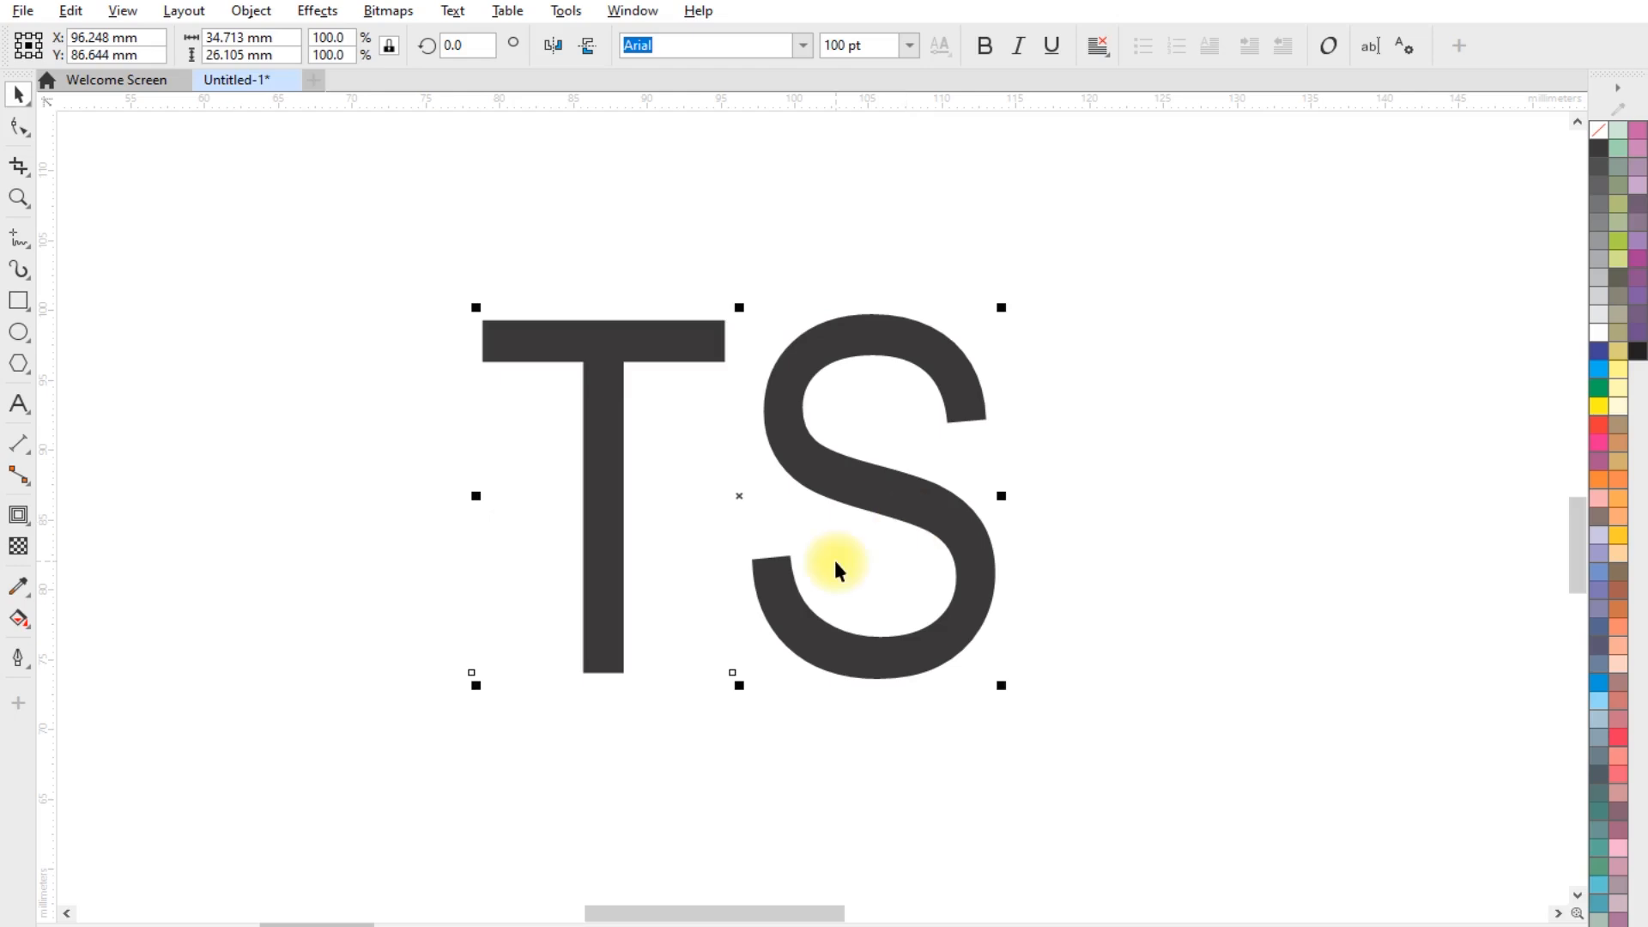
Reposition the TS text slightly on the page, then give it a black outline with no fill
{"action": "left_click_drag", "start_coordinate": [853, 458], "coordinate": [831, 483]}
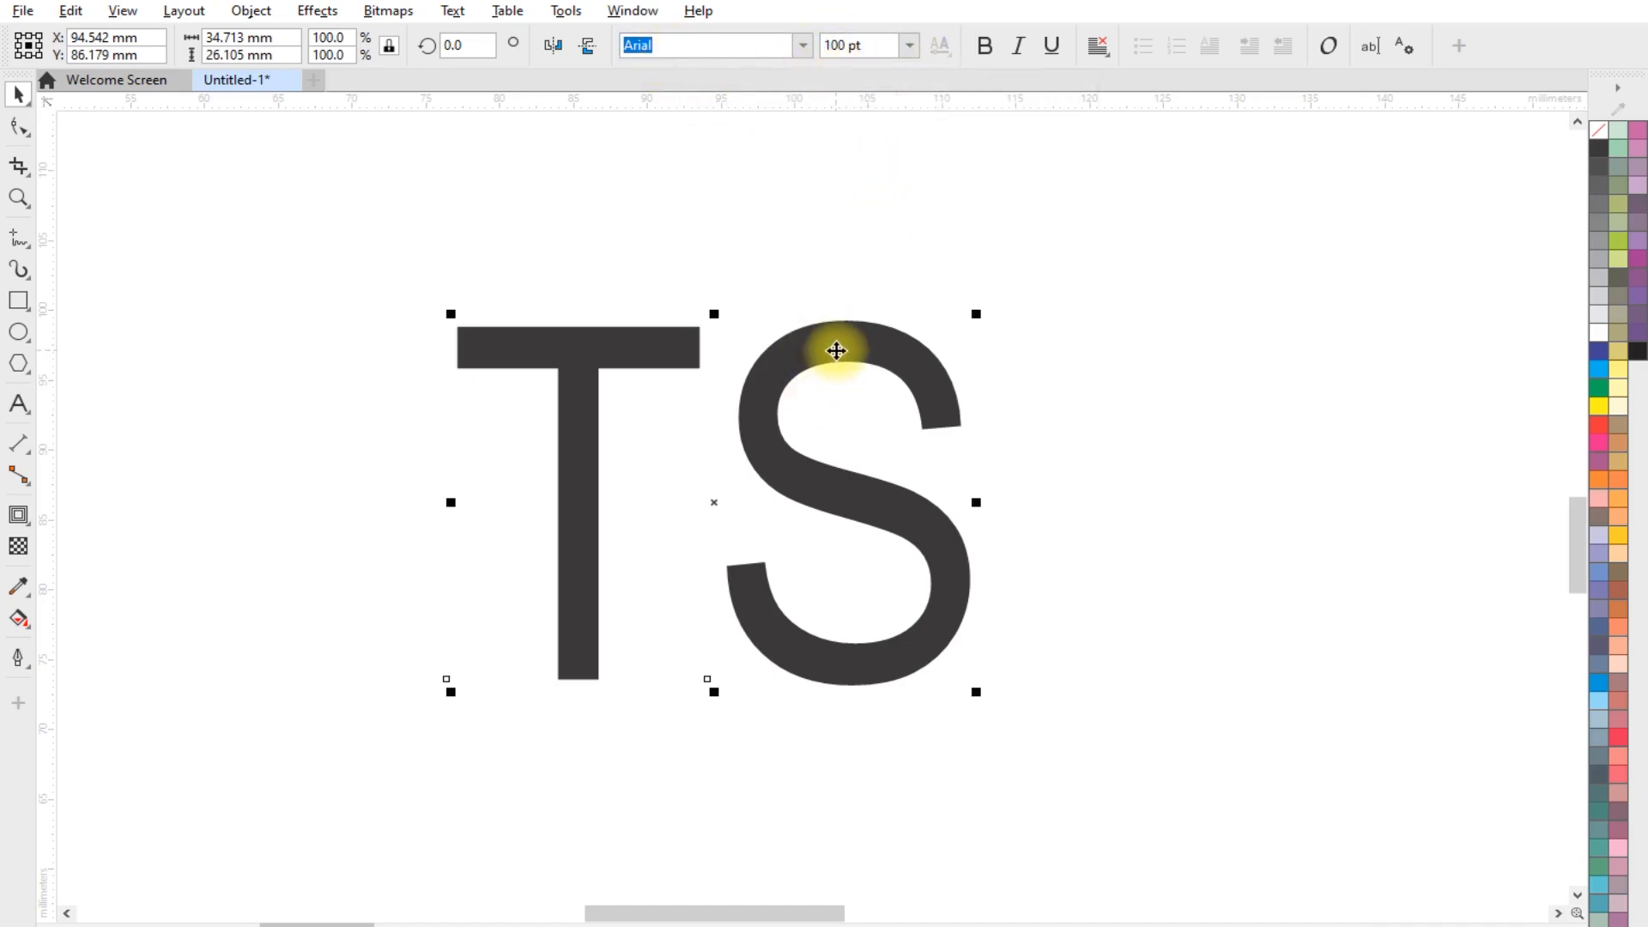
{"action": "left_click_drag", "start_coordinate": [820, 347], "coordinate": [824, 336]}
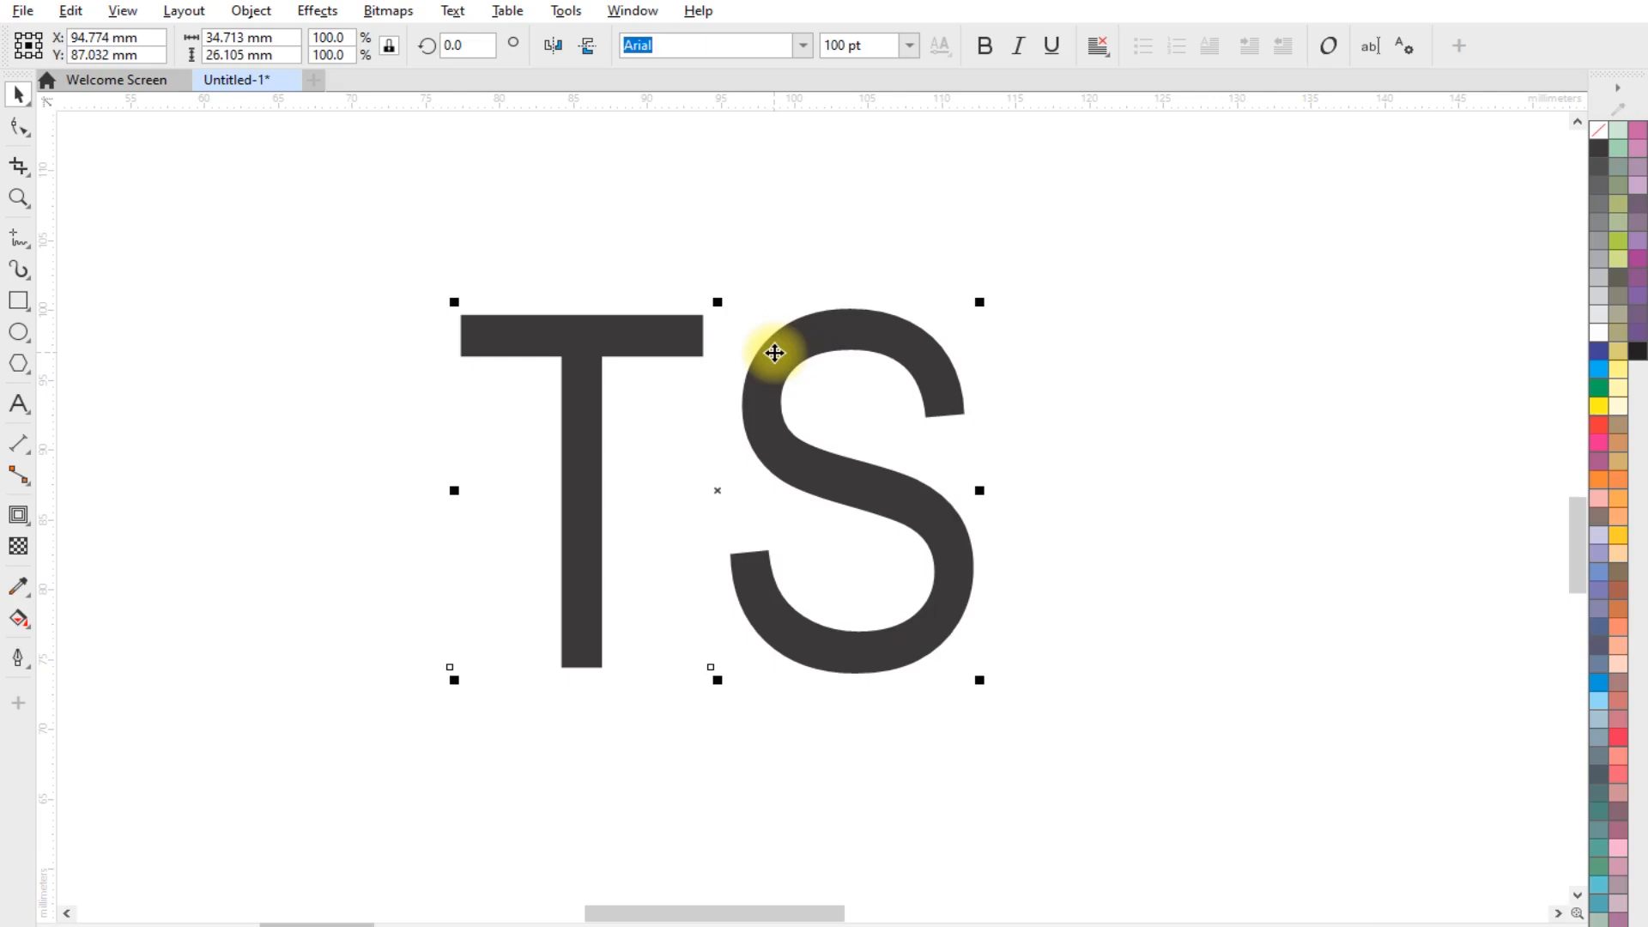
{"action": "right_click", "coordinate": [1599, 146]}
{"action": "left_click", "coordinate": [1602, 161]}
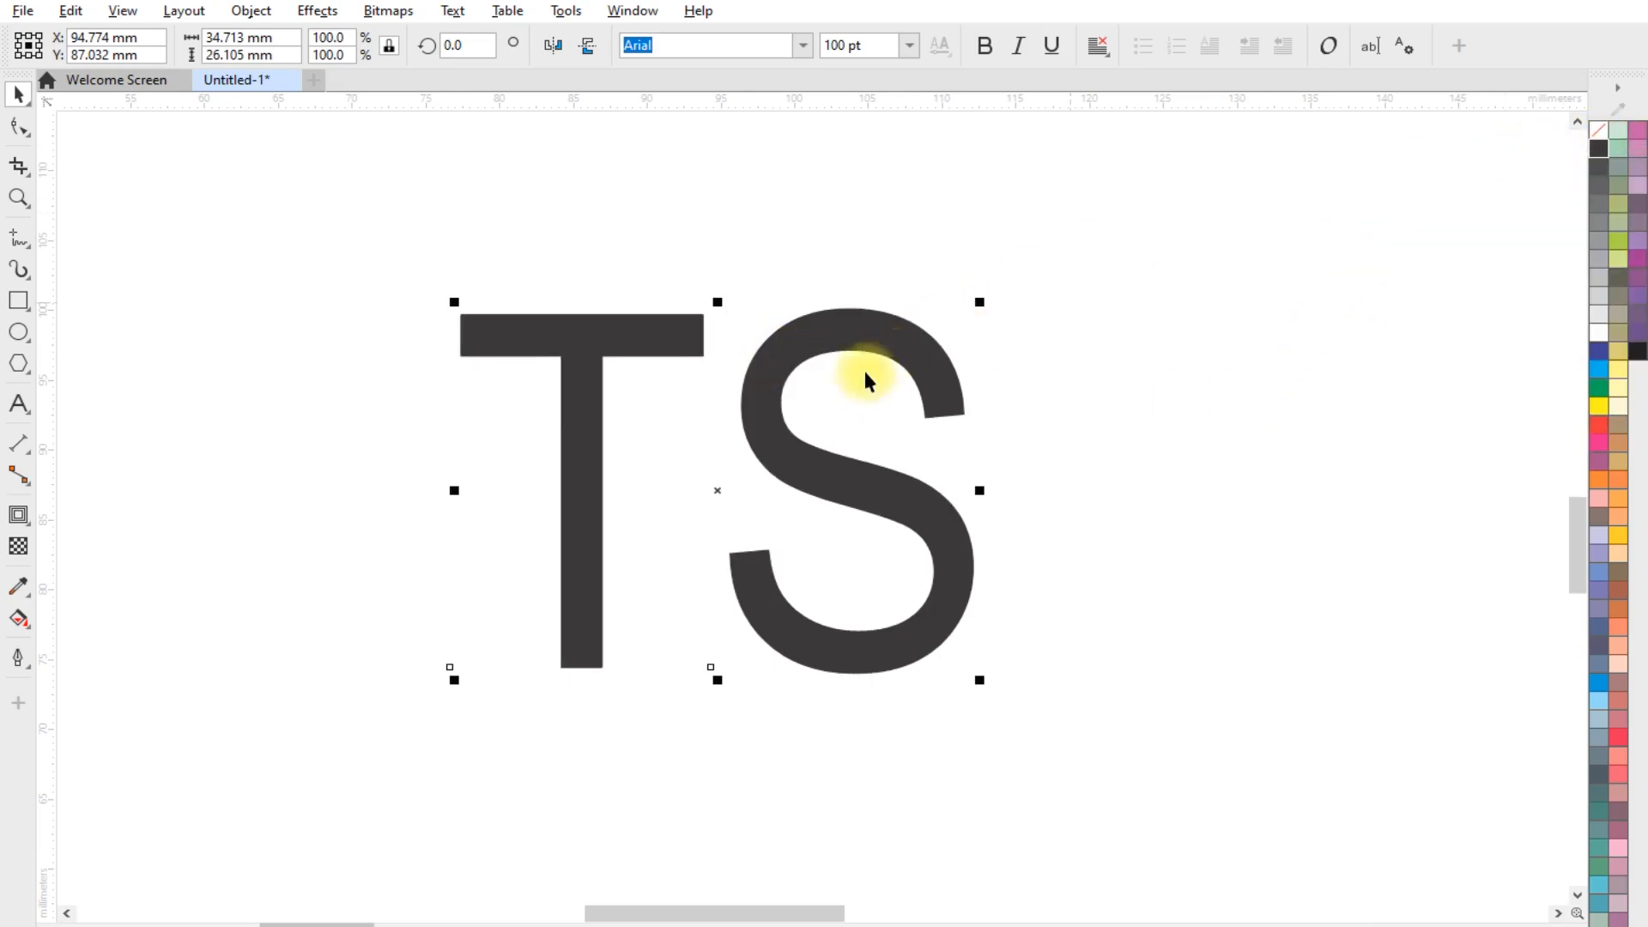
{"action": "left_click", "coordinate": [1601, 133]}
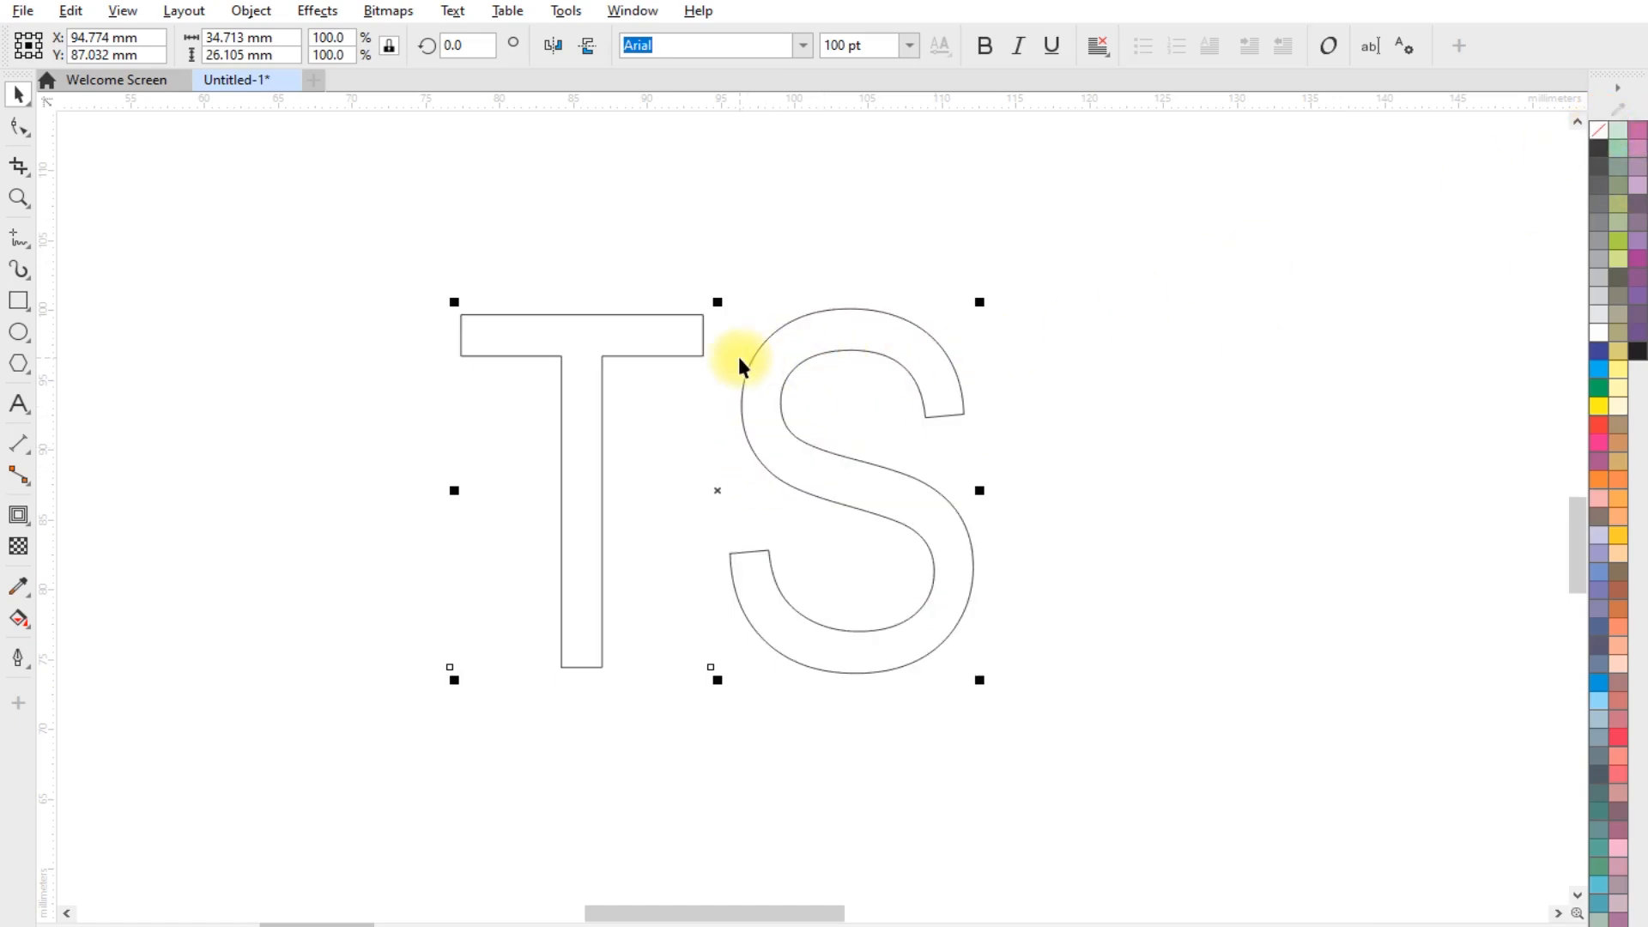
Convert the TS text to curves broken apart into separate letters, and move the S farther away from the T
{"action": "scroll", "coordinate": [736, 354], "scroll_direction": "up", "scroll_amount": 1}
{"action": "scroll", "coordinate": [734, 353], "scroll_direction": "down", "scroll_amount": 1}
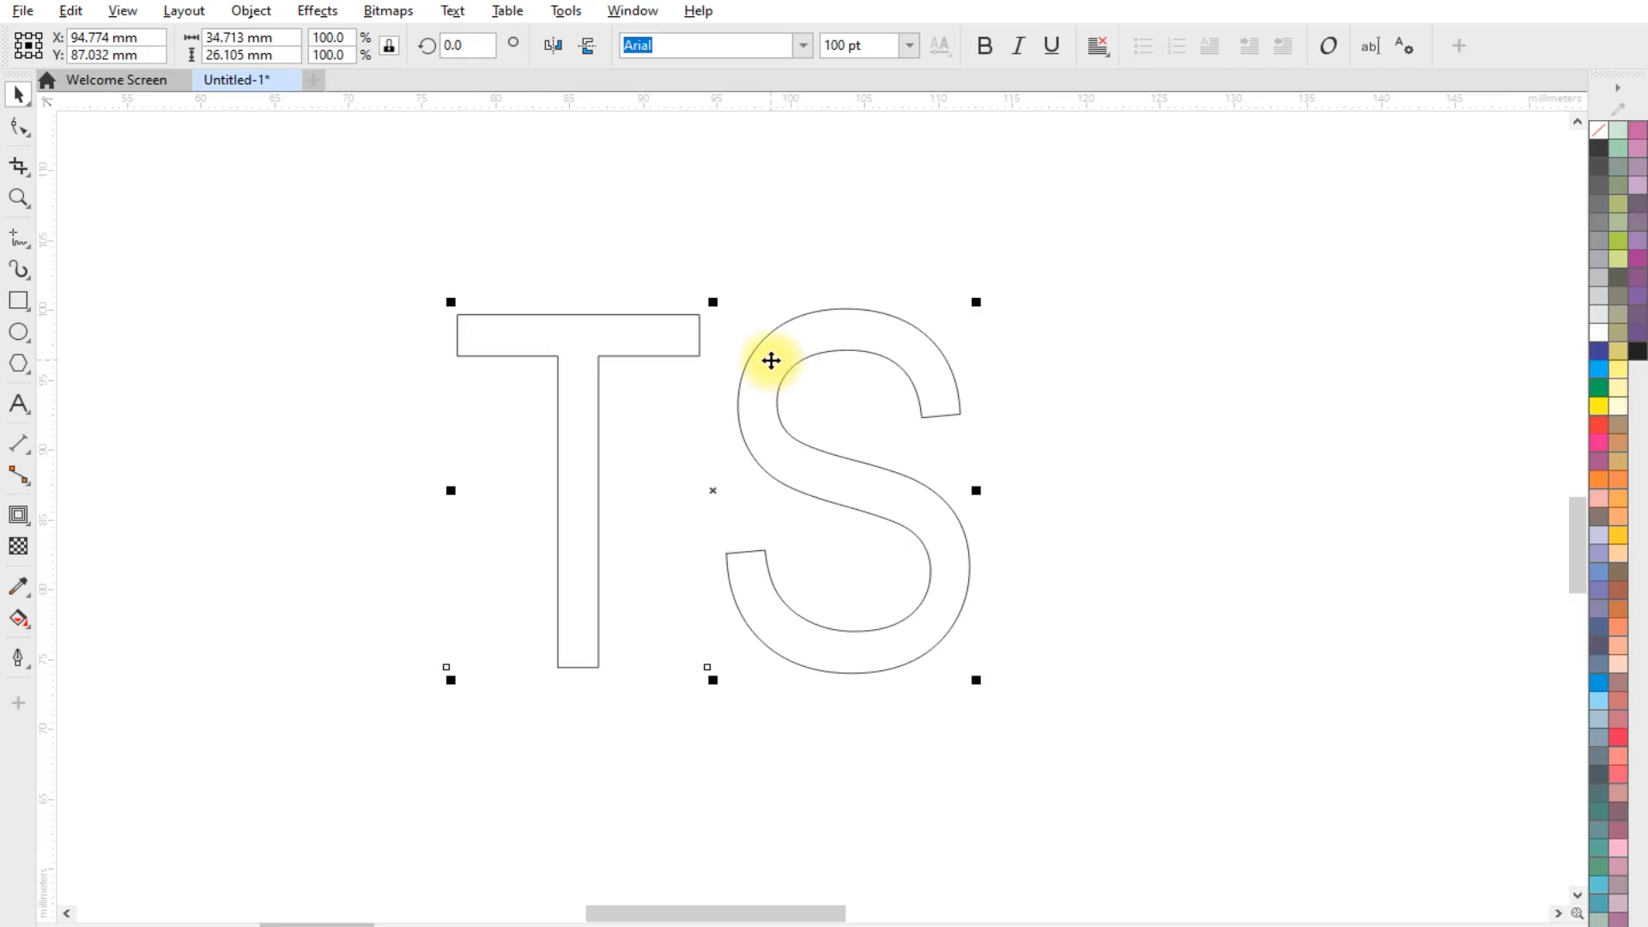
{"action": "key", "text": "ctrl+q"}
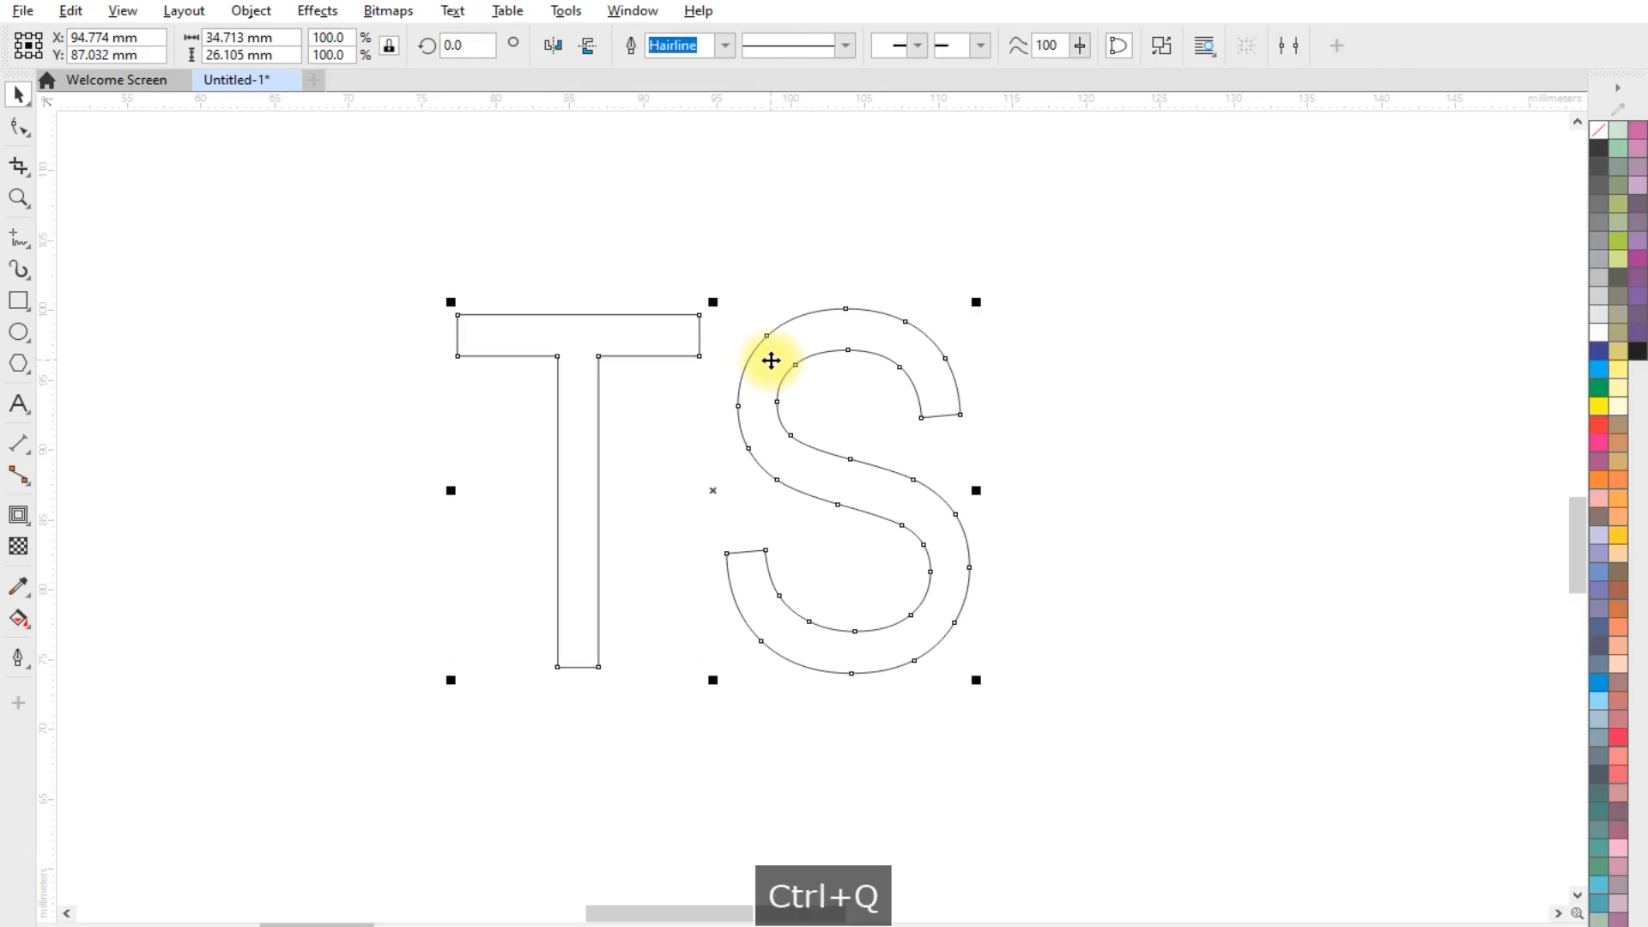
{"action": "key", "text": "ctrl+k"}
{"action": "left_click", "coordinate": [838, 265]}
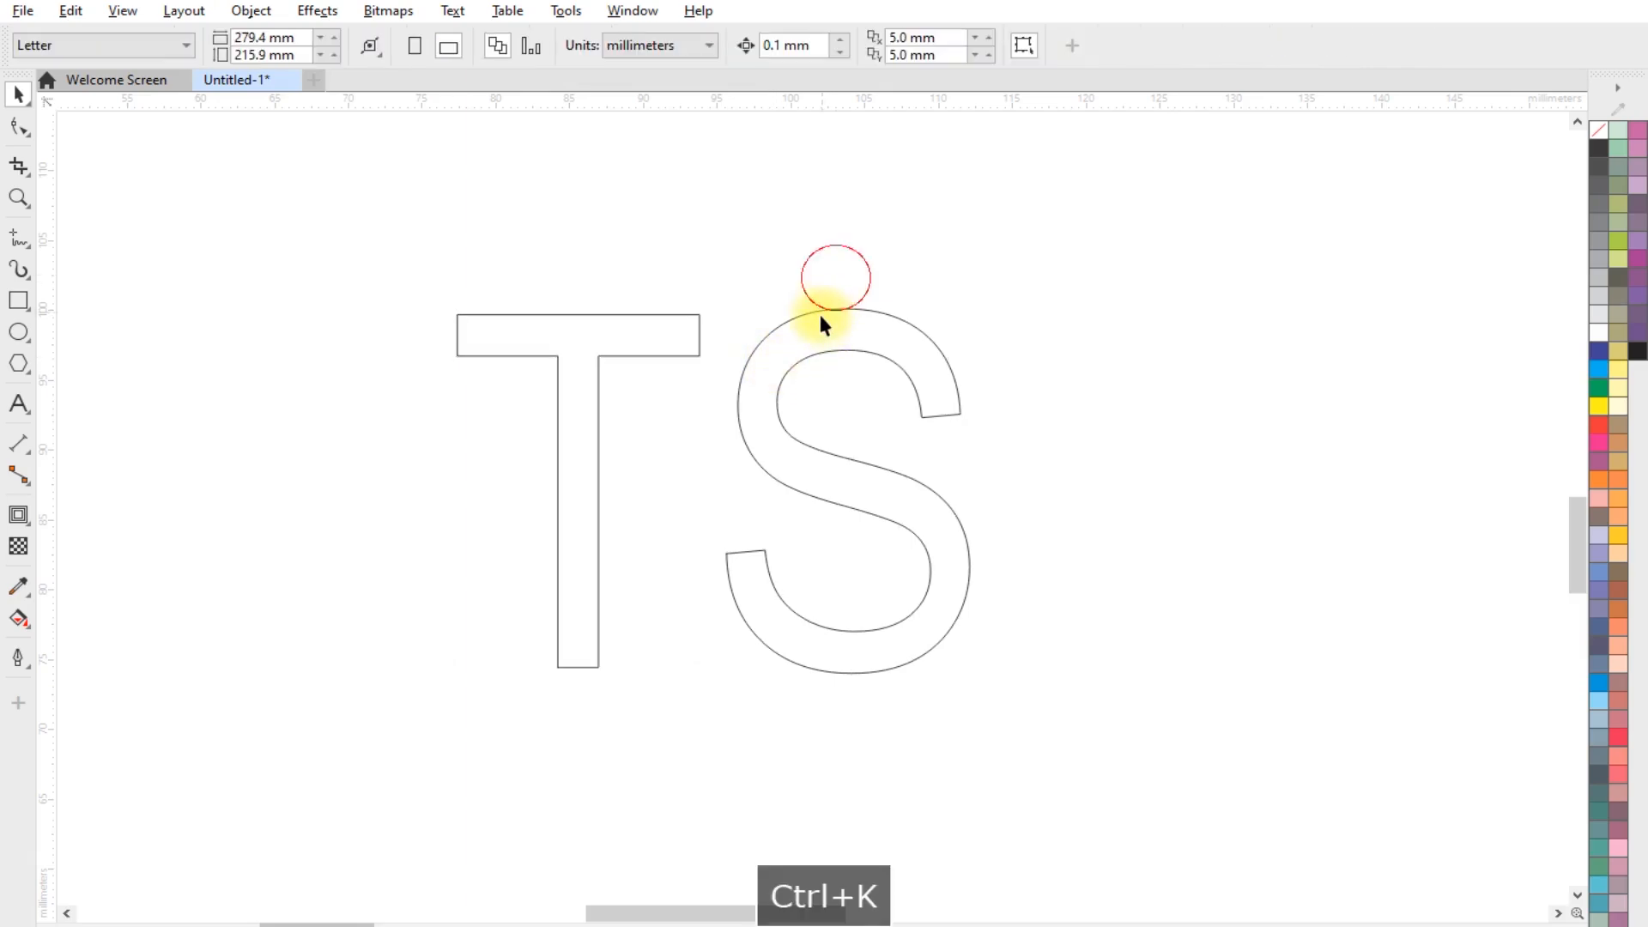
{"action": "left_click_drag", "start_coordinate": [793, 339], "coordinate": [852, 350]}
{"action": "scroll", "coordinate": [861, 424], "scroll_direction": "up", "scroll_amount": 1}
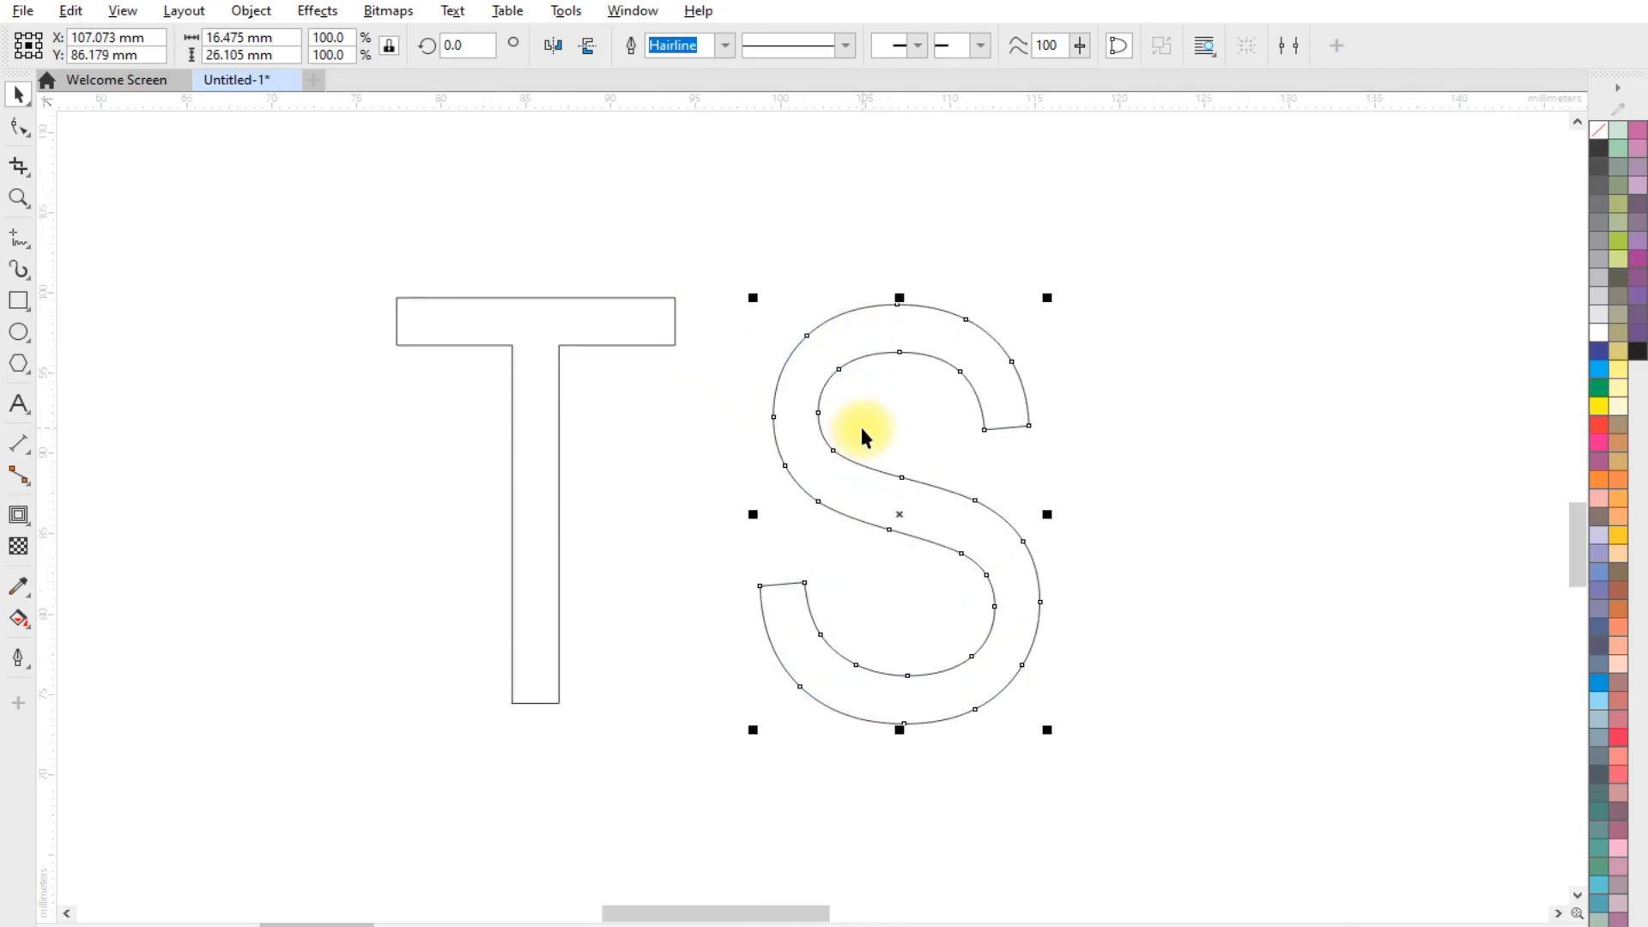
Apply a one-step outside contour with a 0.5 mm offset to the S
{"action": "left_click", "coordinate": [18, 518]}
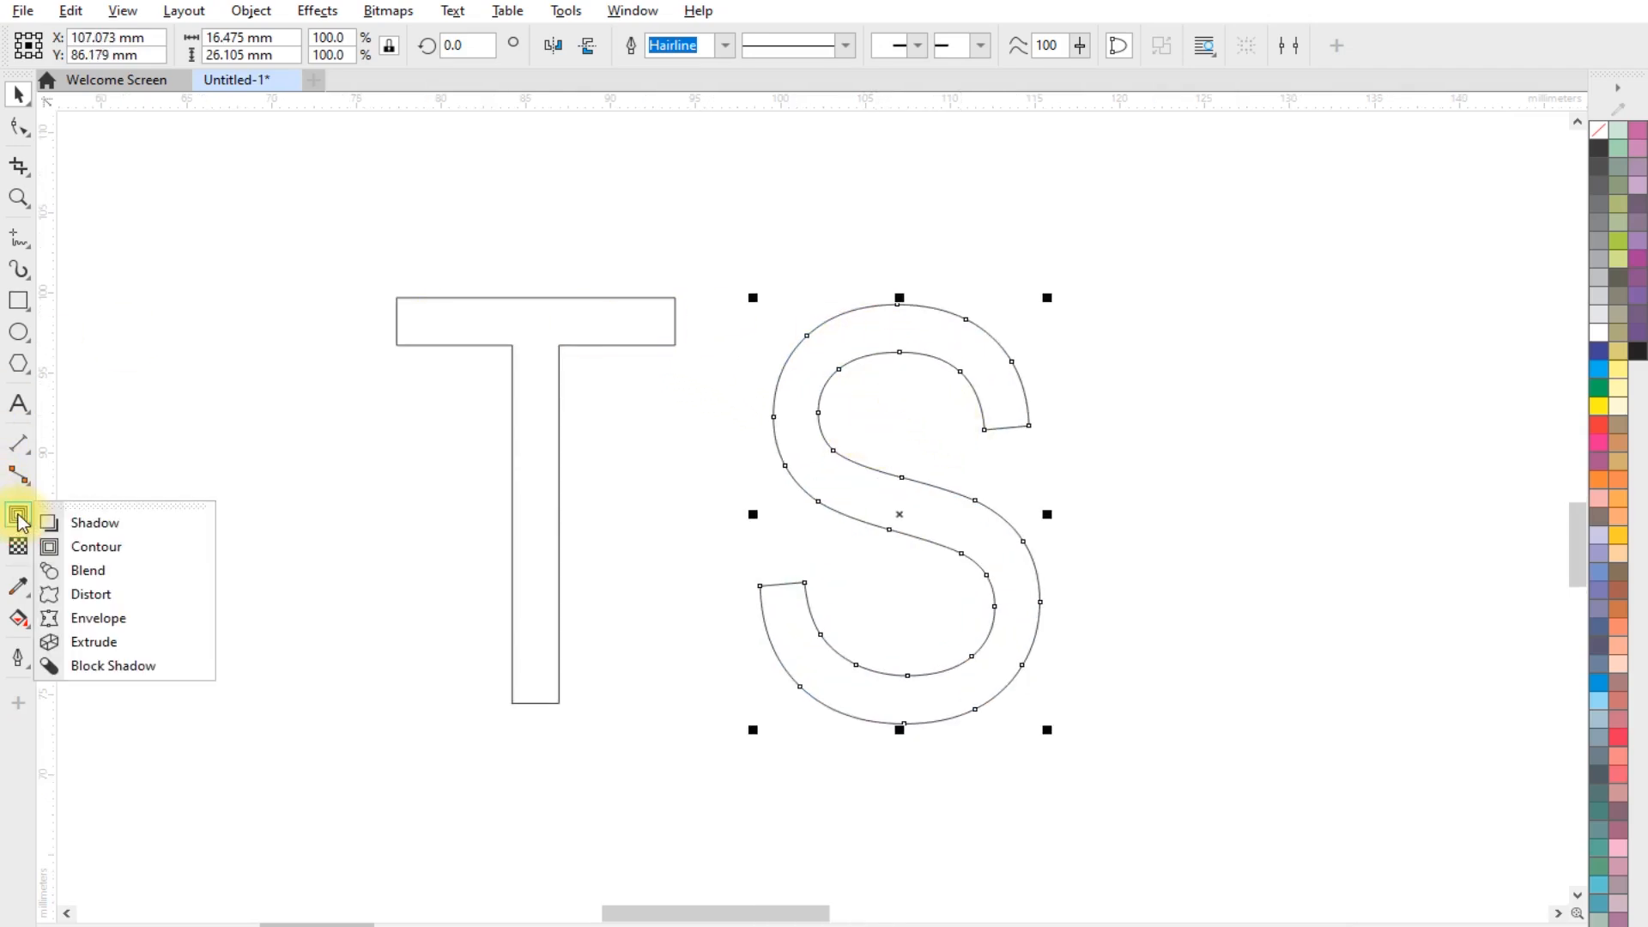
{"action": "left_click", "coordinate": [121, 552]}
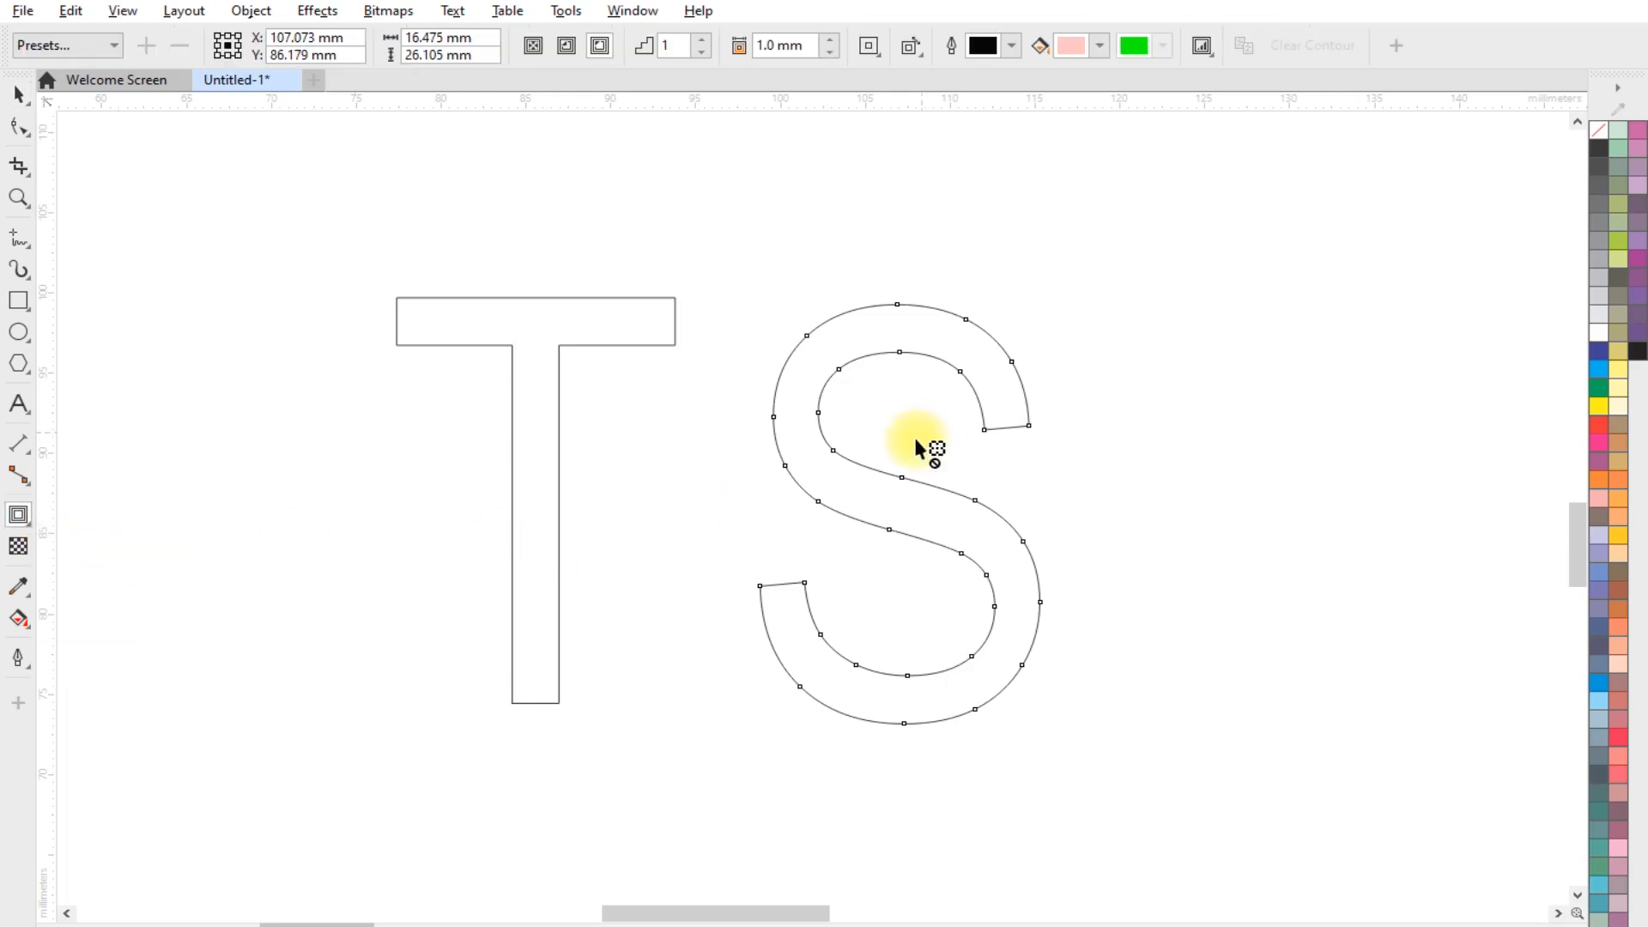
{"action": "left_click", "coordinate": [600, 47]}
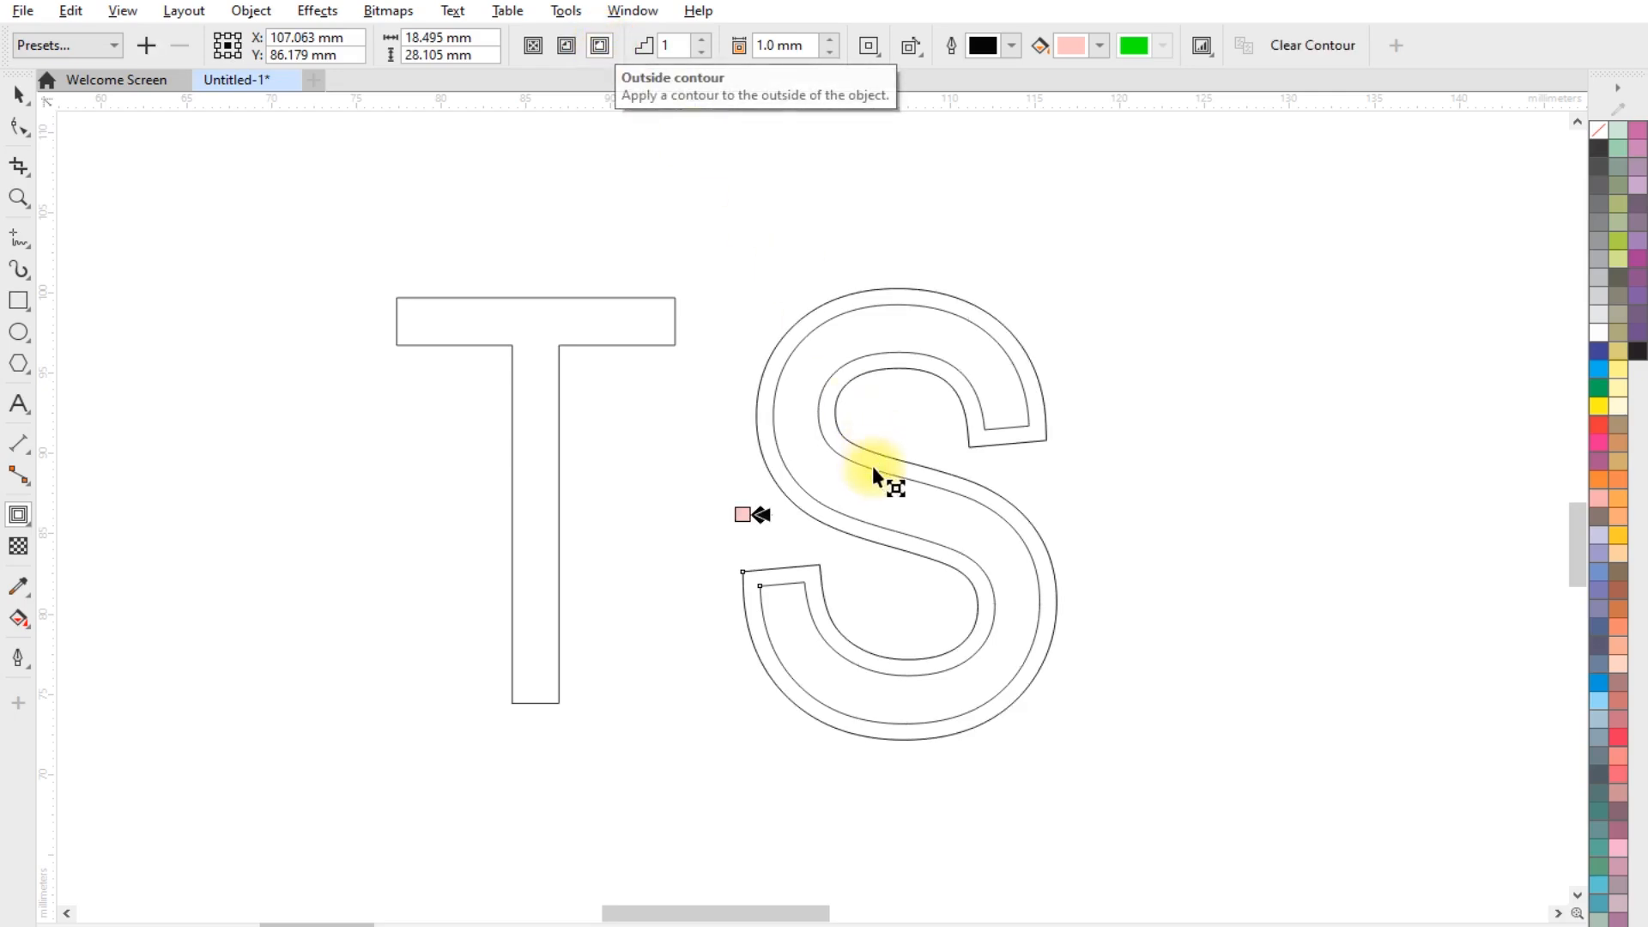
{"action": "scroll", "coordinate": [884, 451], "scroll_direction": "up", "scroll_amount": 2}
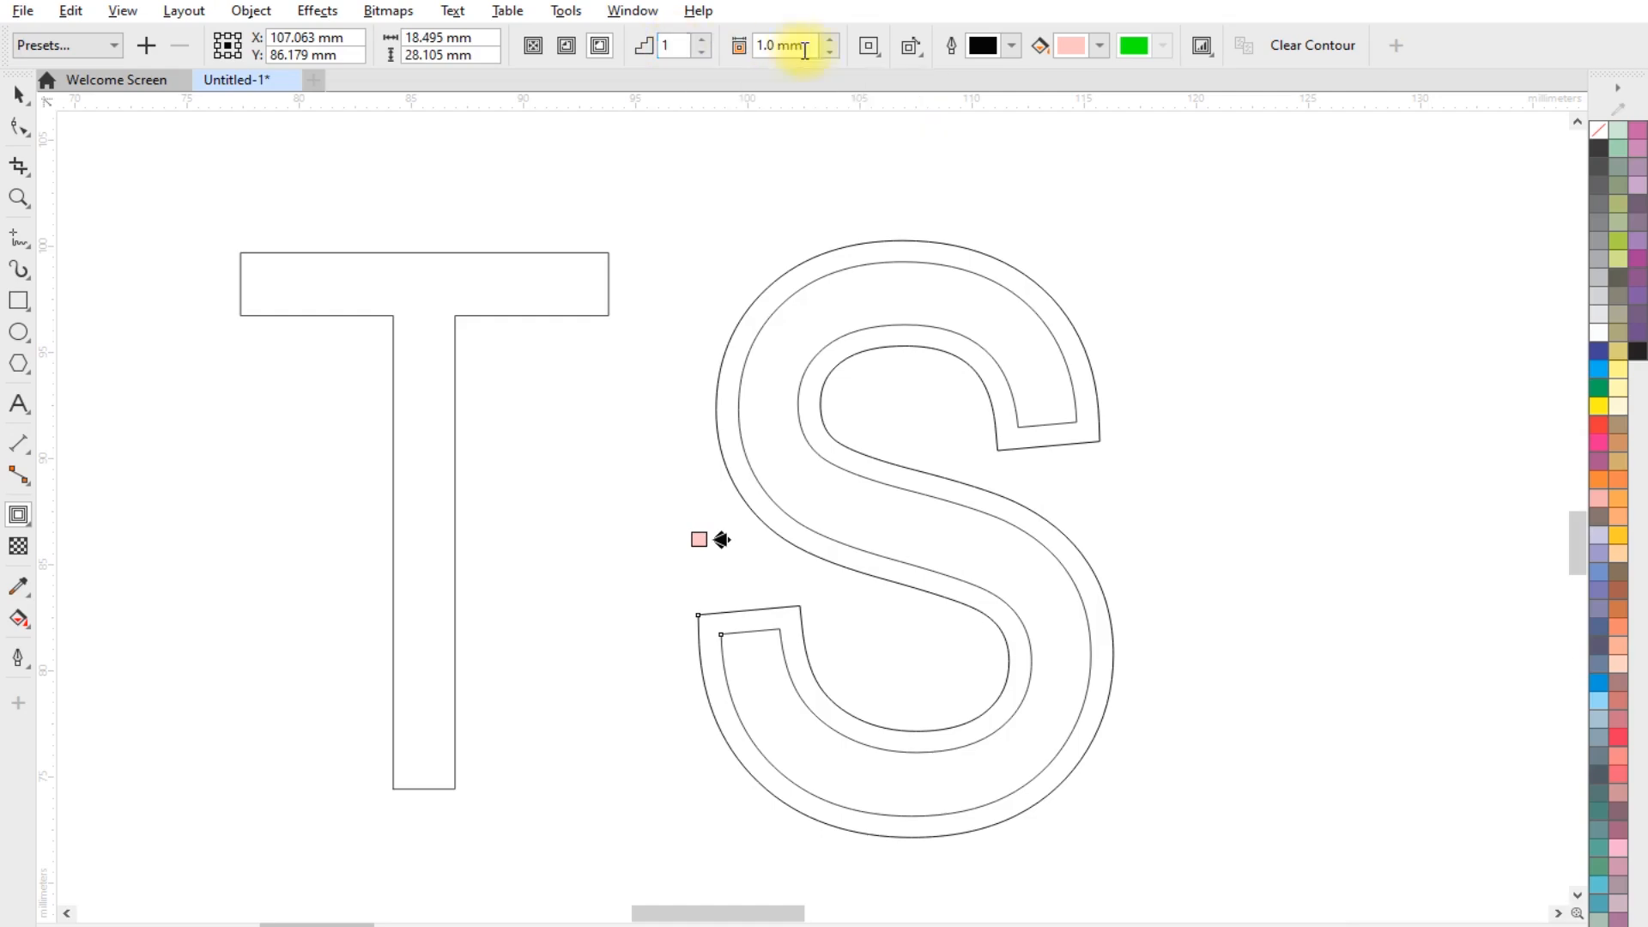
{"action": "scroll", "coordinate": [904, 266], "scroll_direction": "up", "scroll_amount": 1}
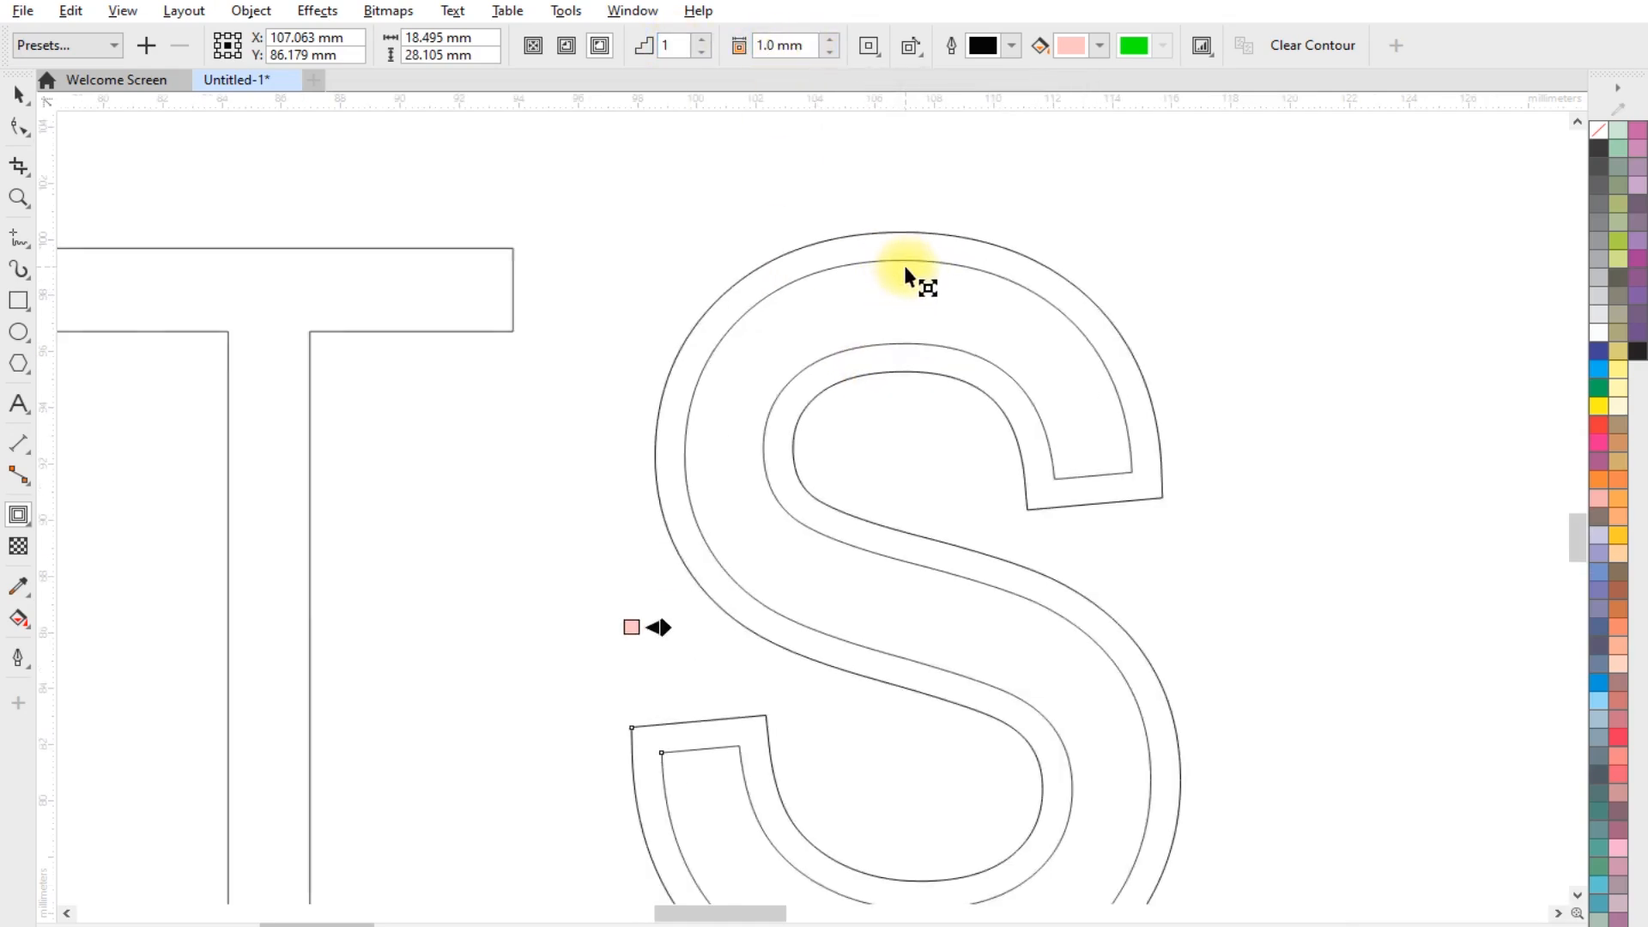
{"action": "double_click", "coordinate": [764, 43]}
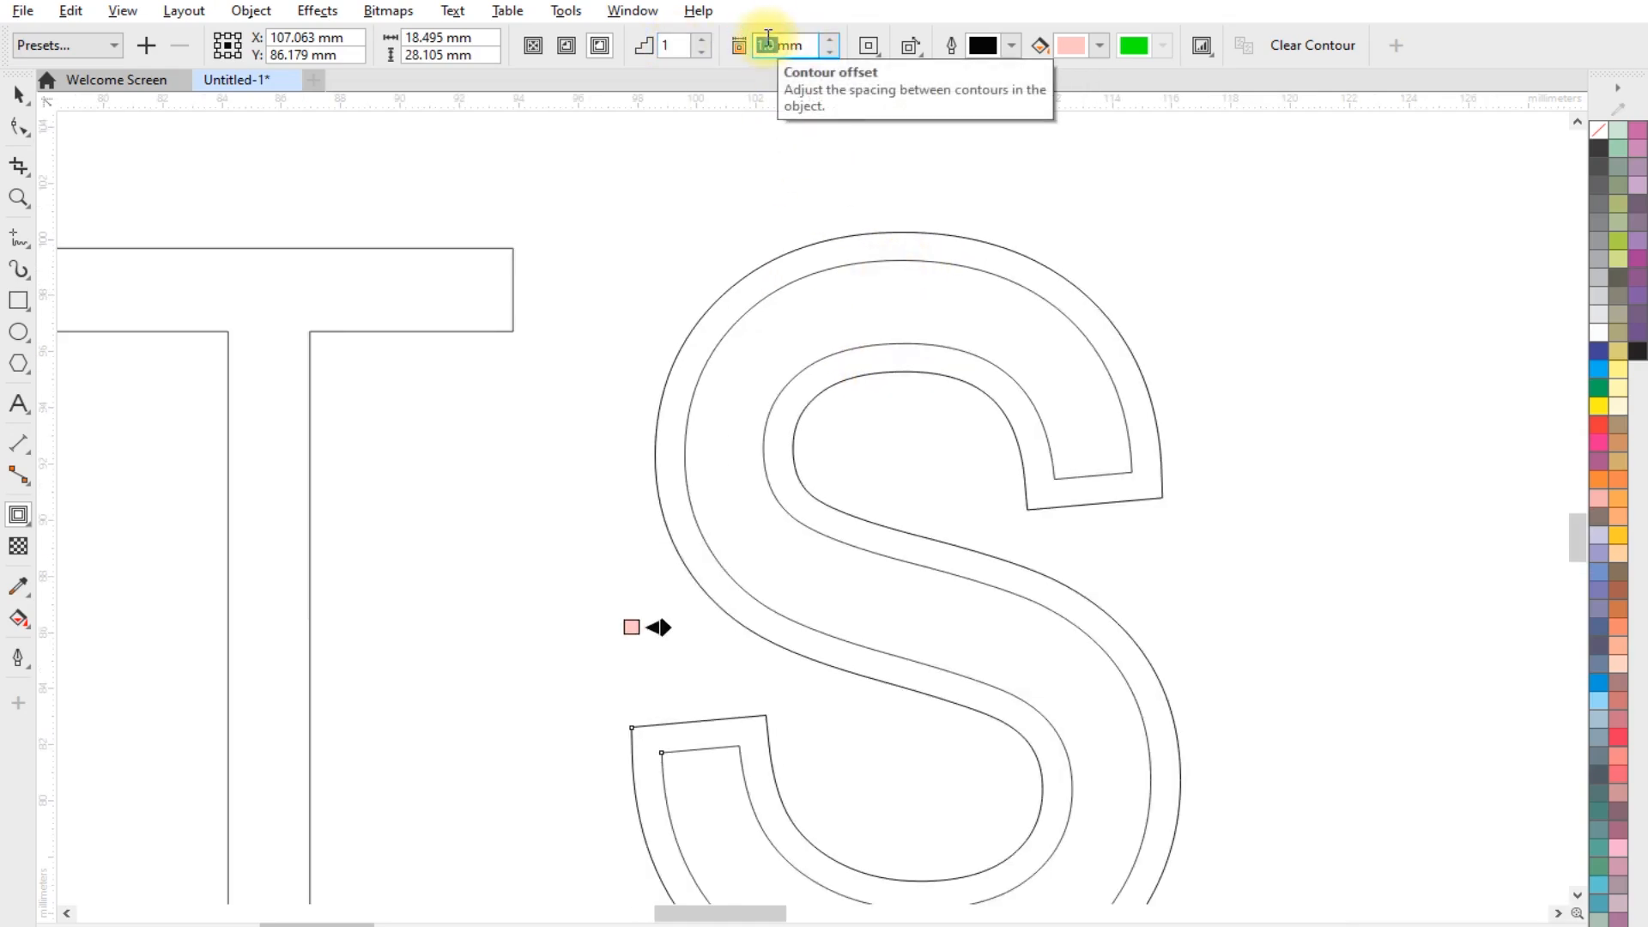
{"action": "type", "text": "."}
{"action": "key", "text": "Return"}
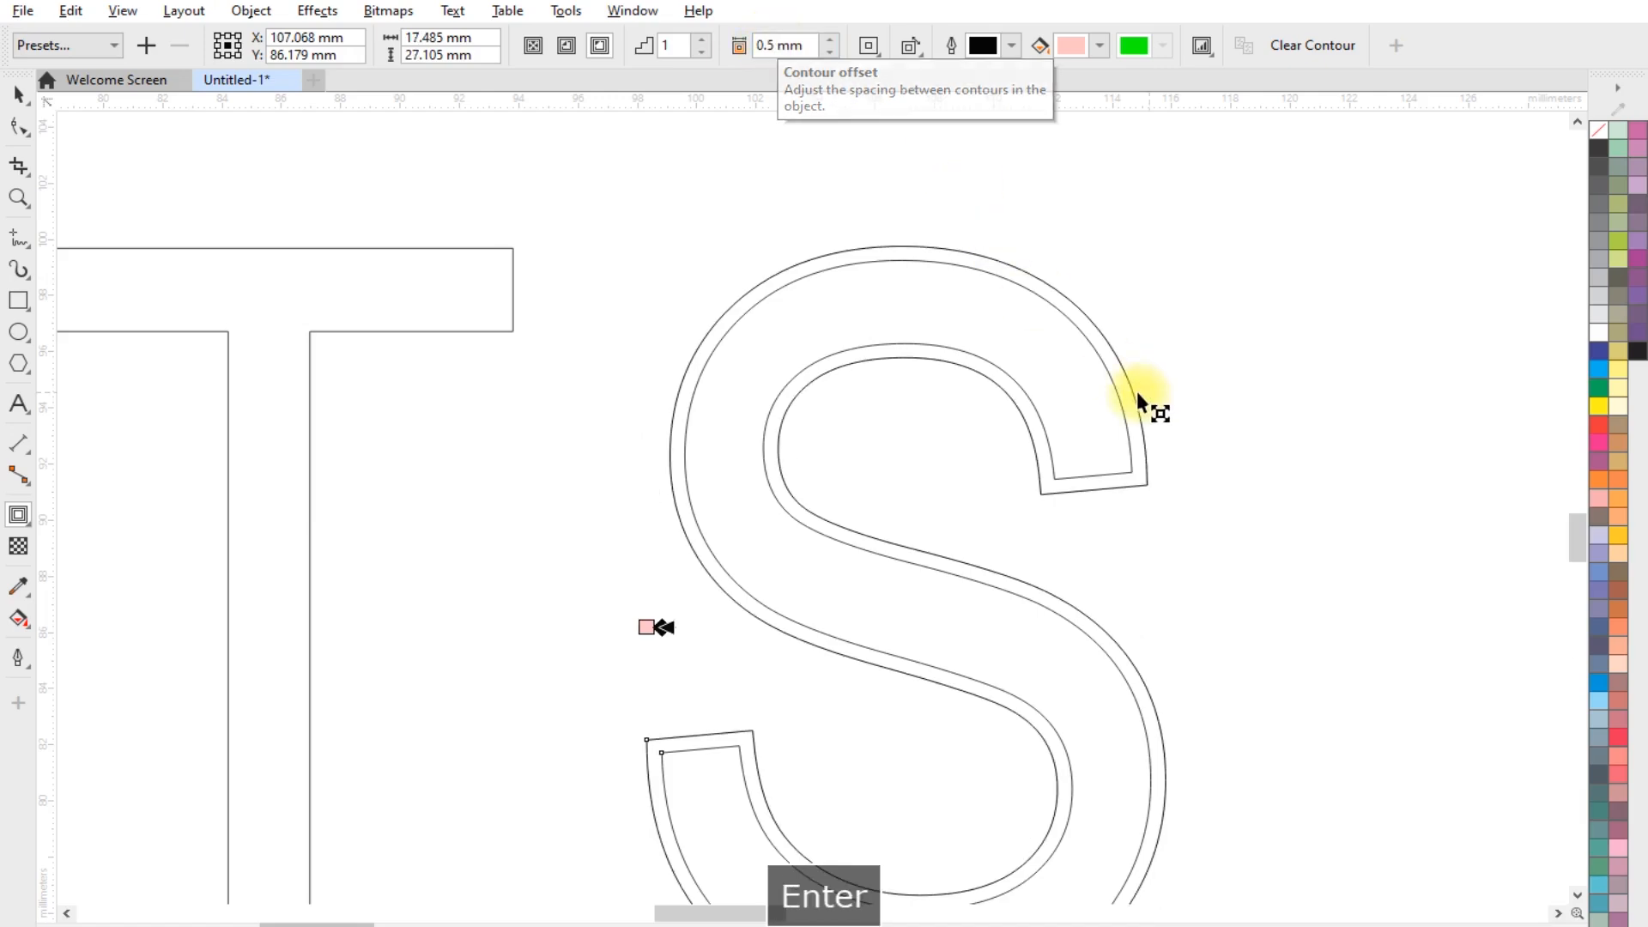
Apply the same one-step 0.5 mm outside contour to the T
{"action": "scroll", "coordinate": [1136, 391], "scroll_direction": "down", "scroll_amount": 2}
{"action": "left_click", "coordinate": [577, 322]}
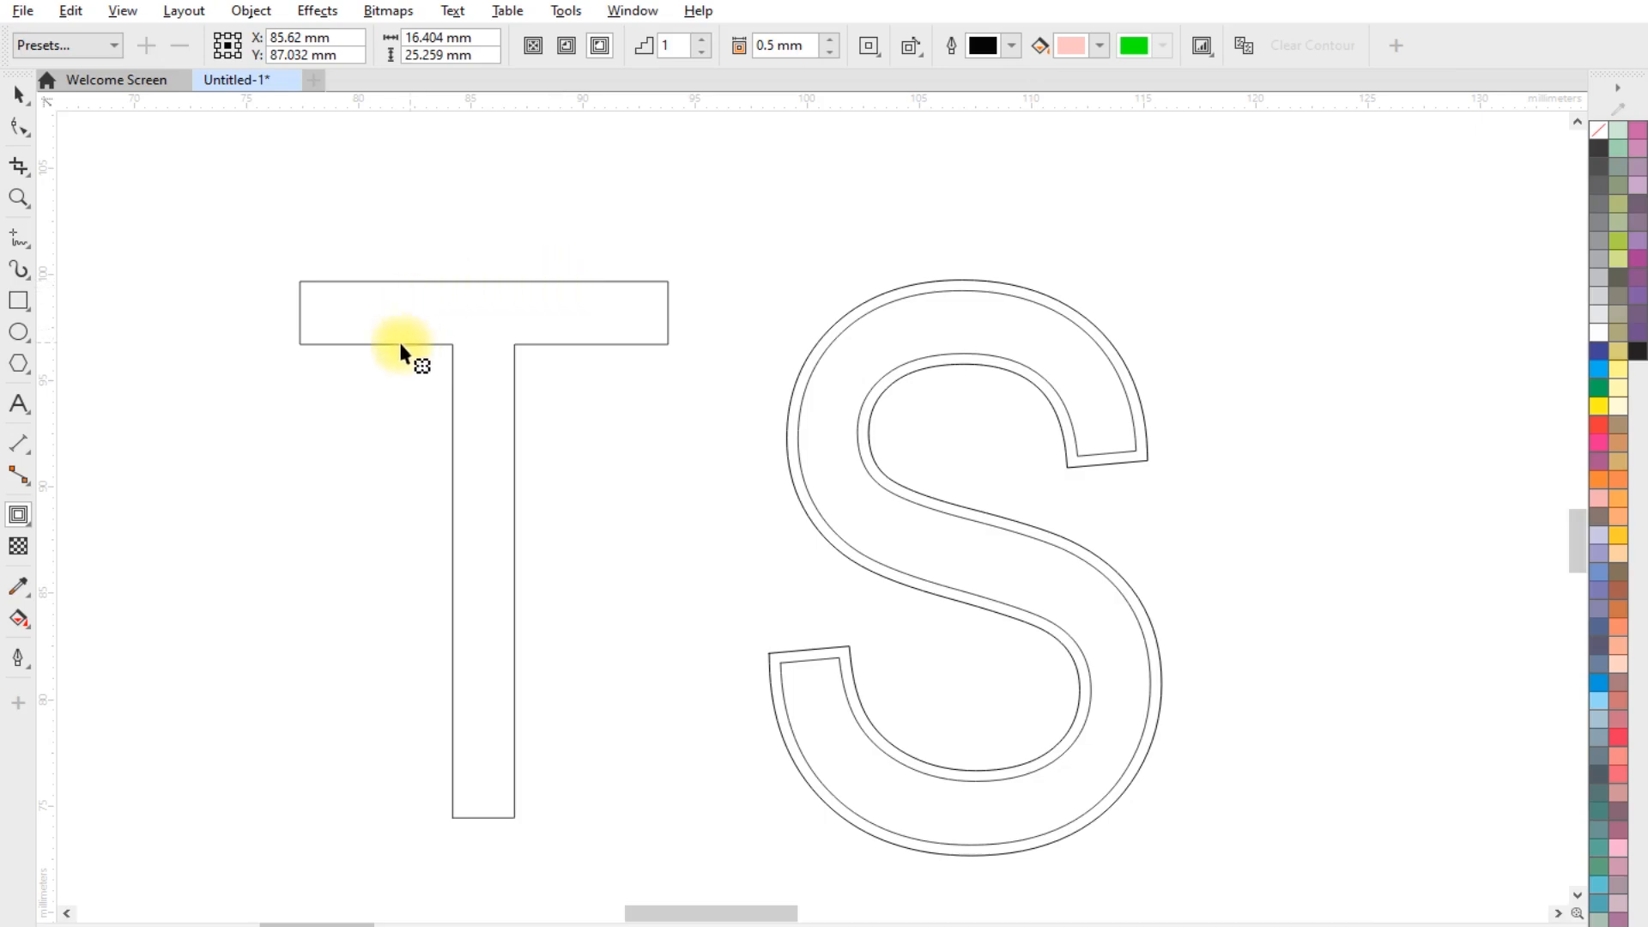
{"action": "left_click", "coordinate": [19, 93]}
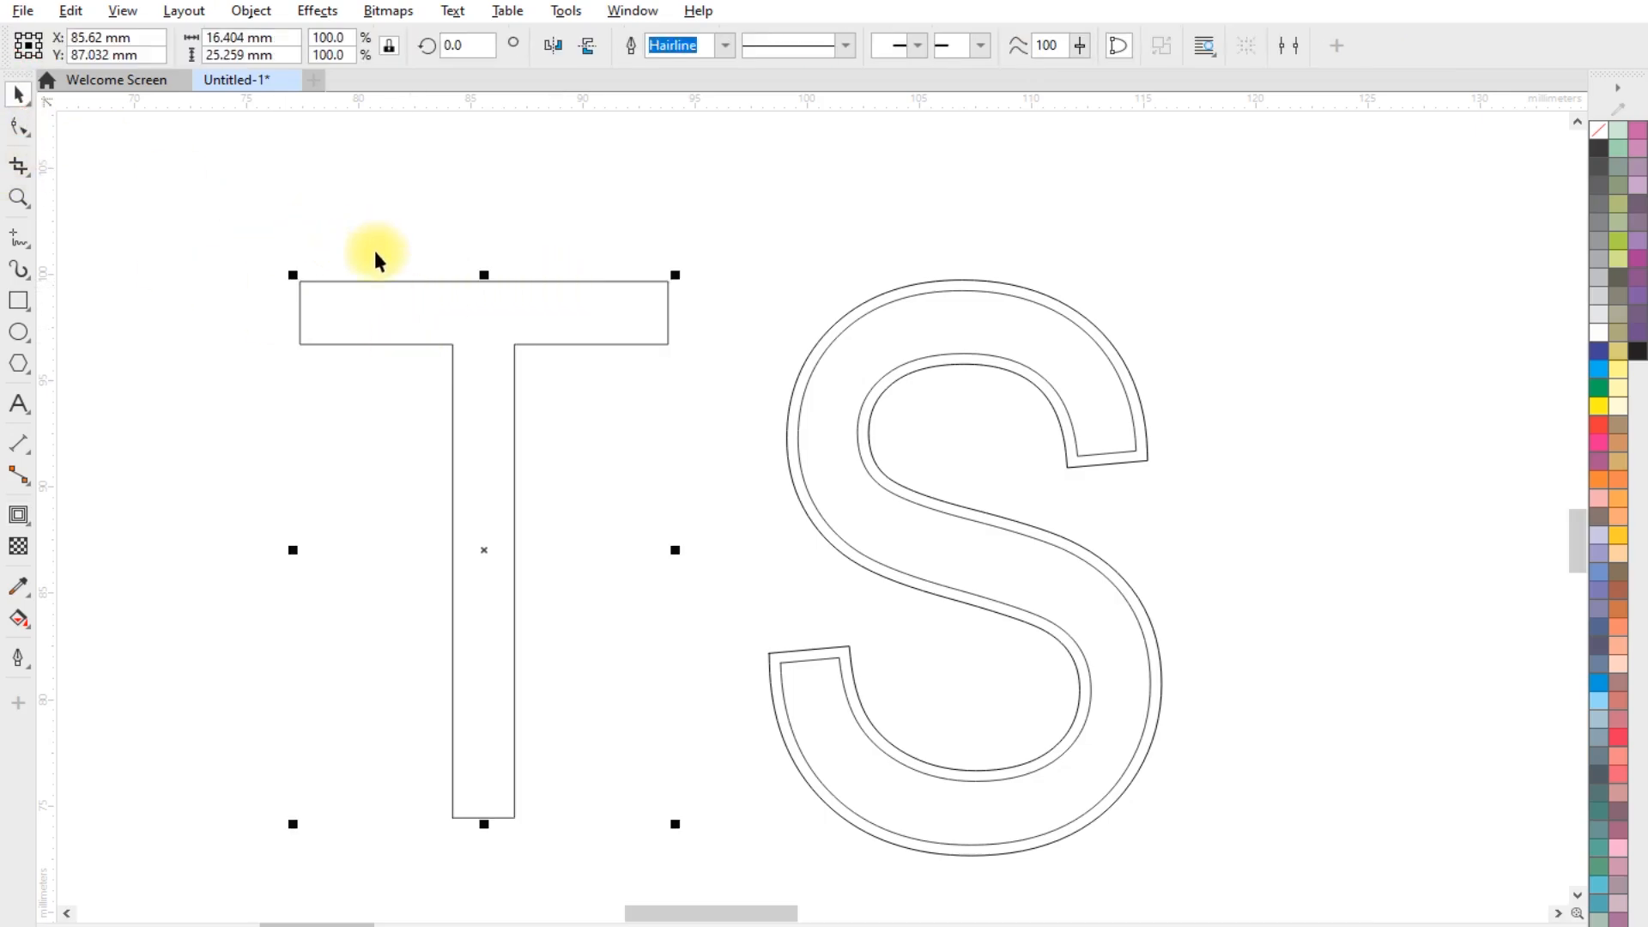
{"action": "left_click", "coordinate": [18, 515]}
{"action": "left_click", "coordinate": [599, 44]}
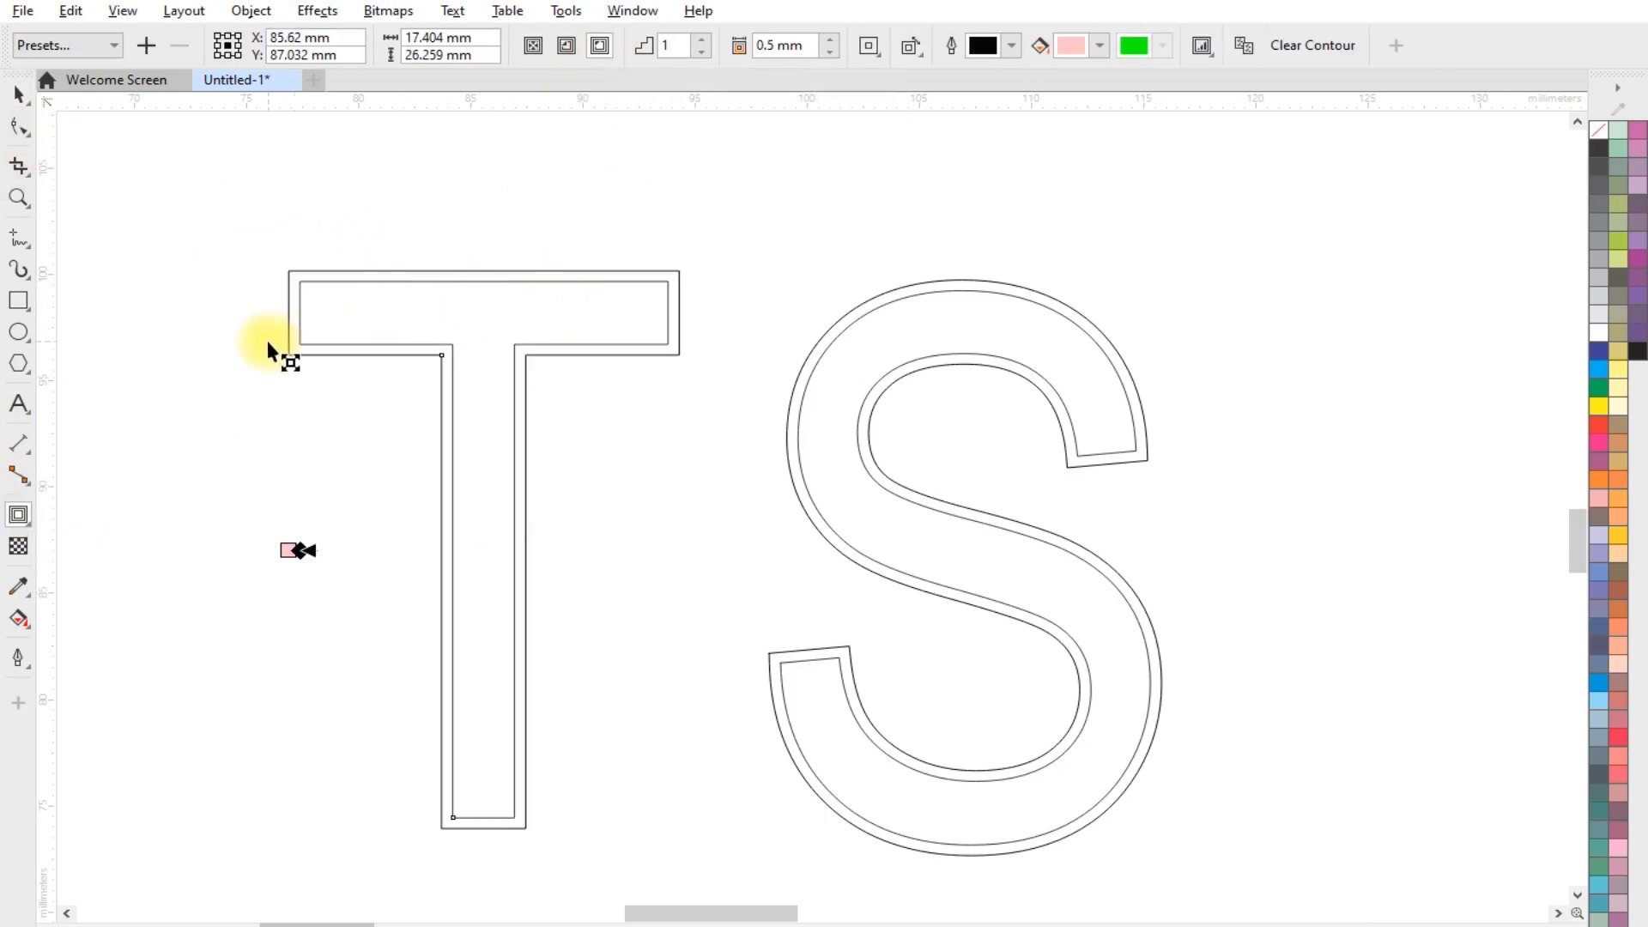
Move the contoured S onto the T, centred on its stem, with the inside of the S's upper curve meeting the T's original top edge
{"action": "scroll", "coordinate": [266, 342], "scroll_direction": "up", "scroll_amount": 1}
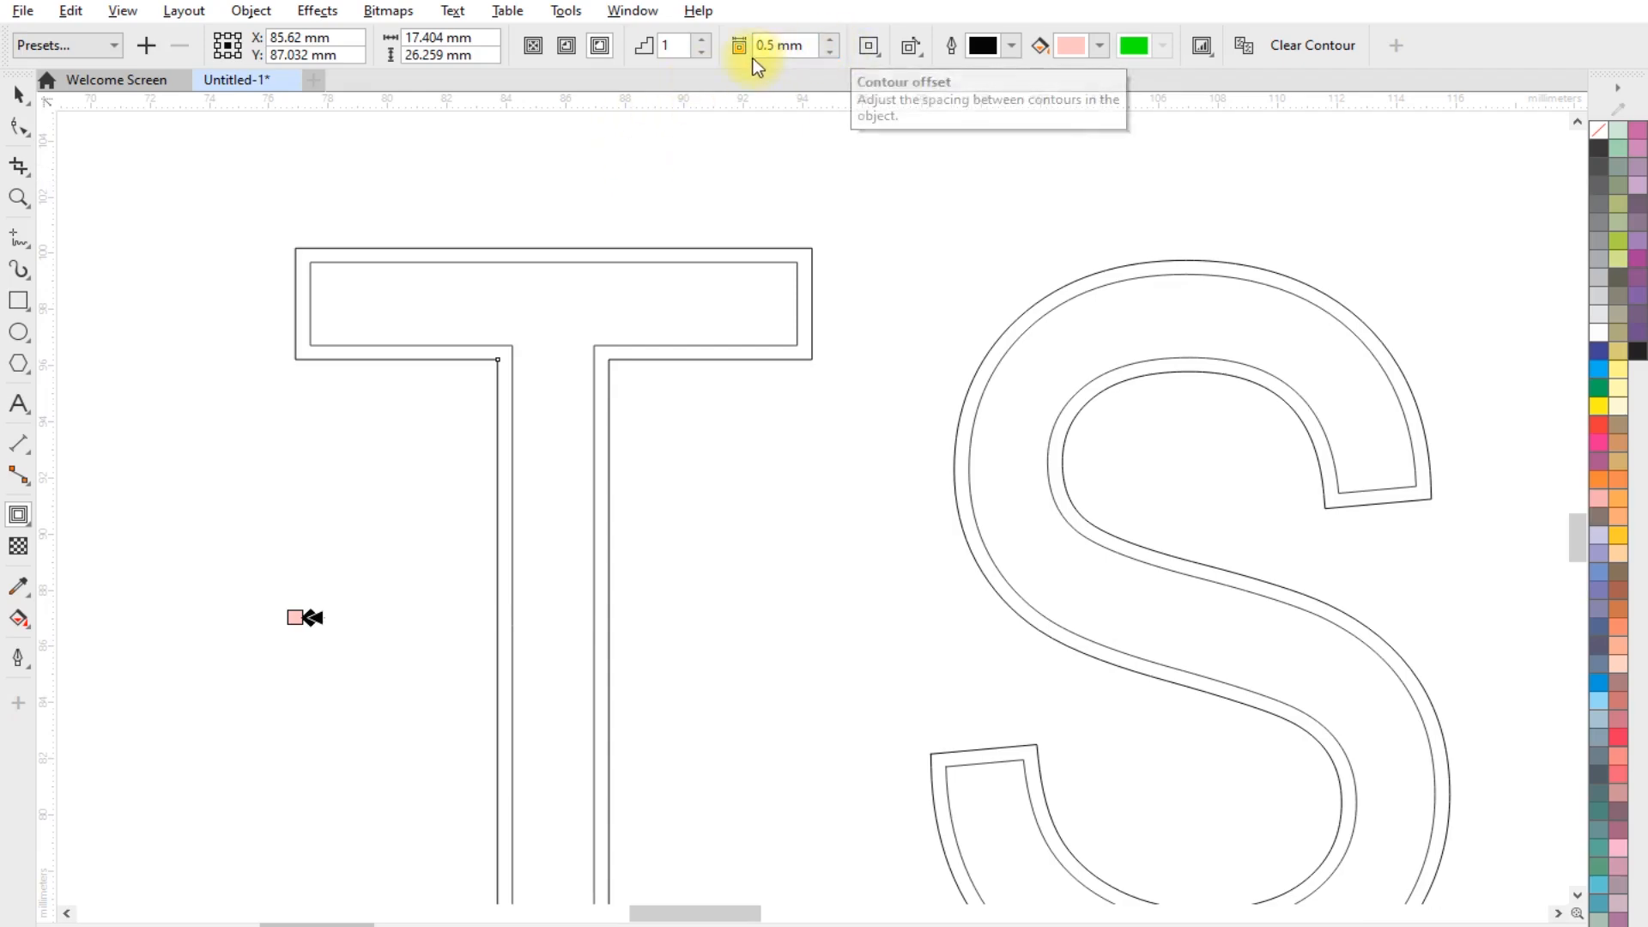
{"action": "left_click", "coordinate": [22, 96]}
{"action": "left_click", "coordinate": [821, 352]}
{"action": "scroll", "coordinate": [821, 352], "scroll_direction": "down", "scroll_amount": 1}
{"action": "left_click", "coordinate": [1146, 377]}
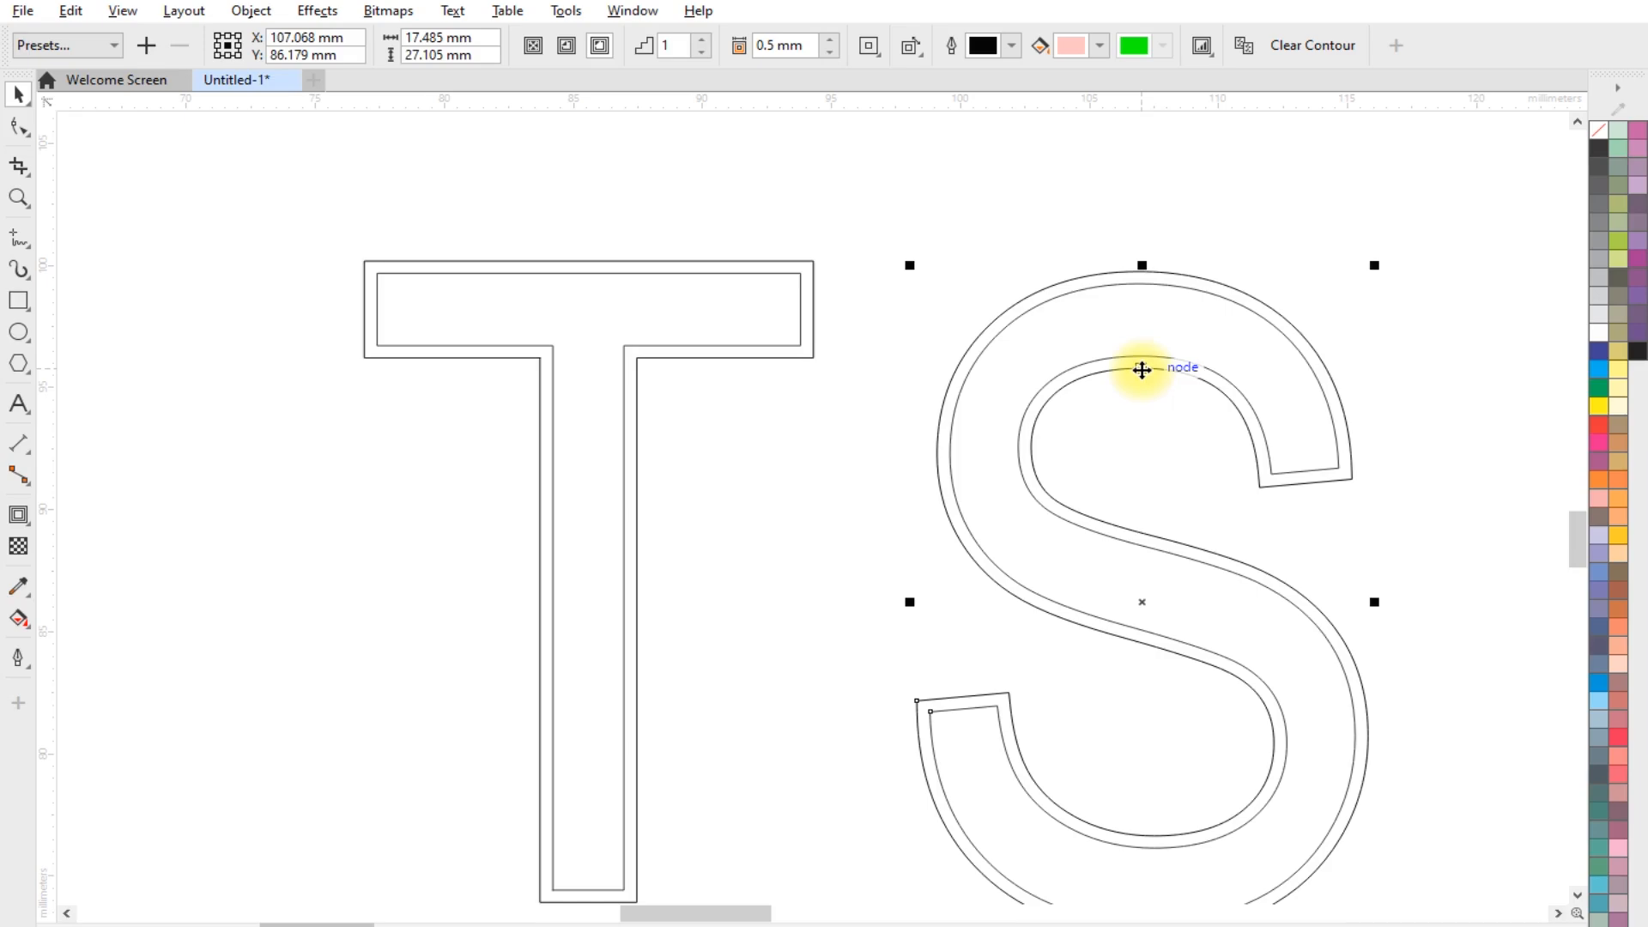
{"action": "left_click_drag", "start_coordinate": [1144, 368], "coordinate": [592, 278]}
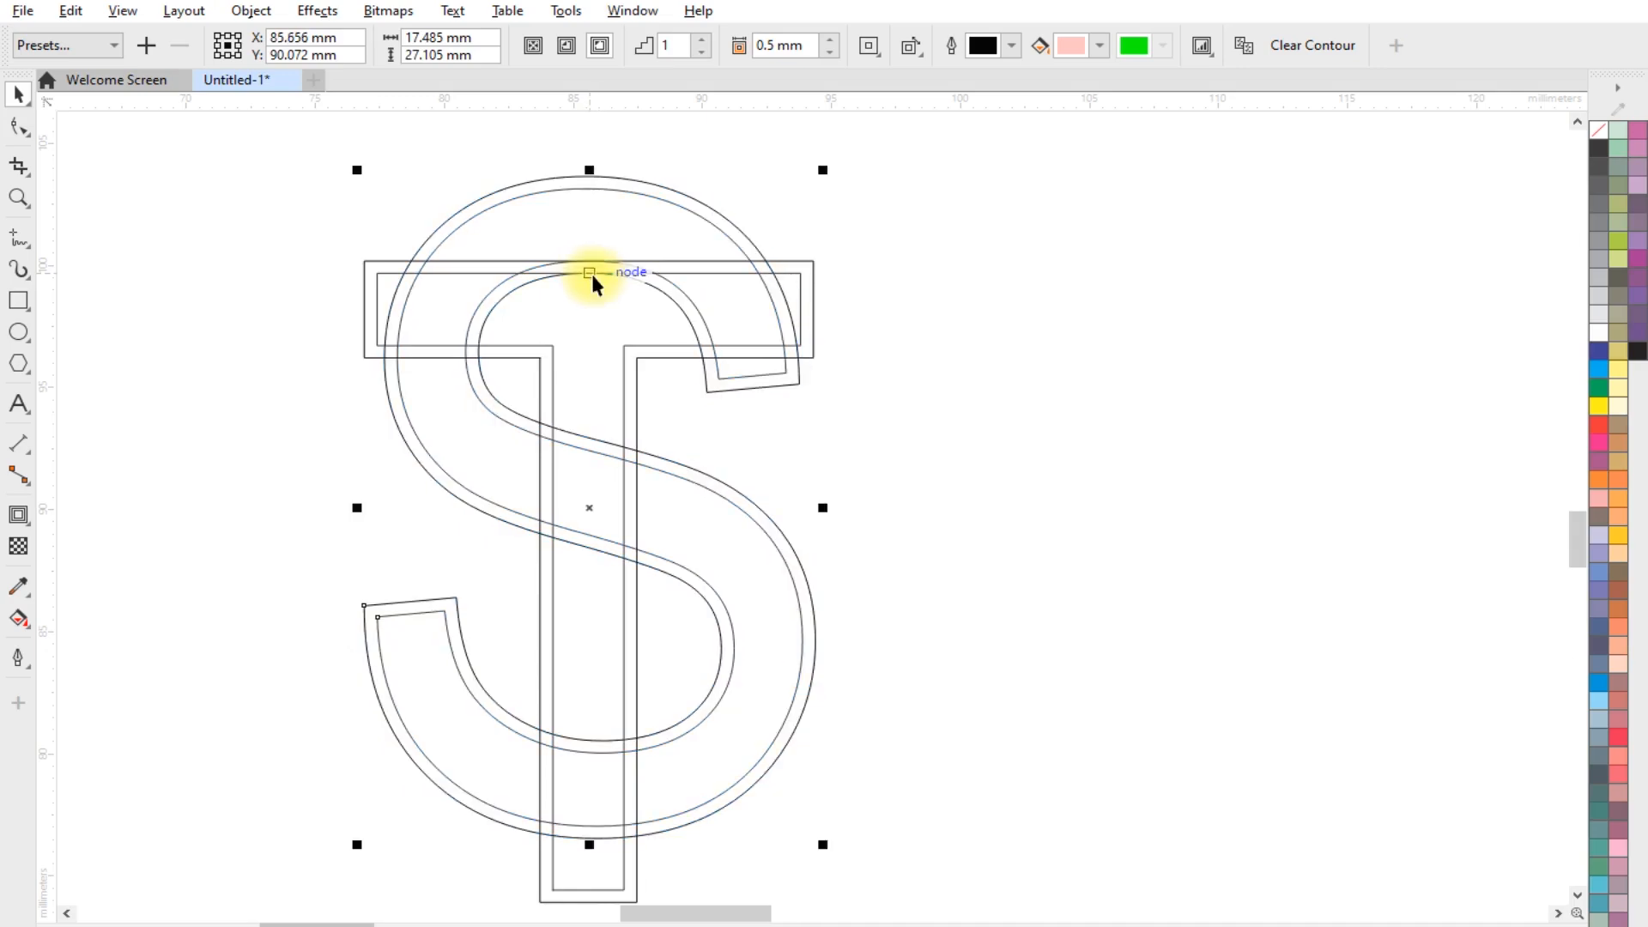
{"action": "left_click", "coordinate": [925, 379]}
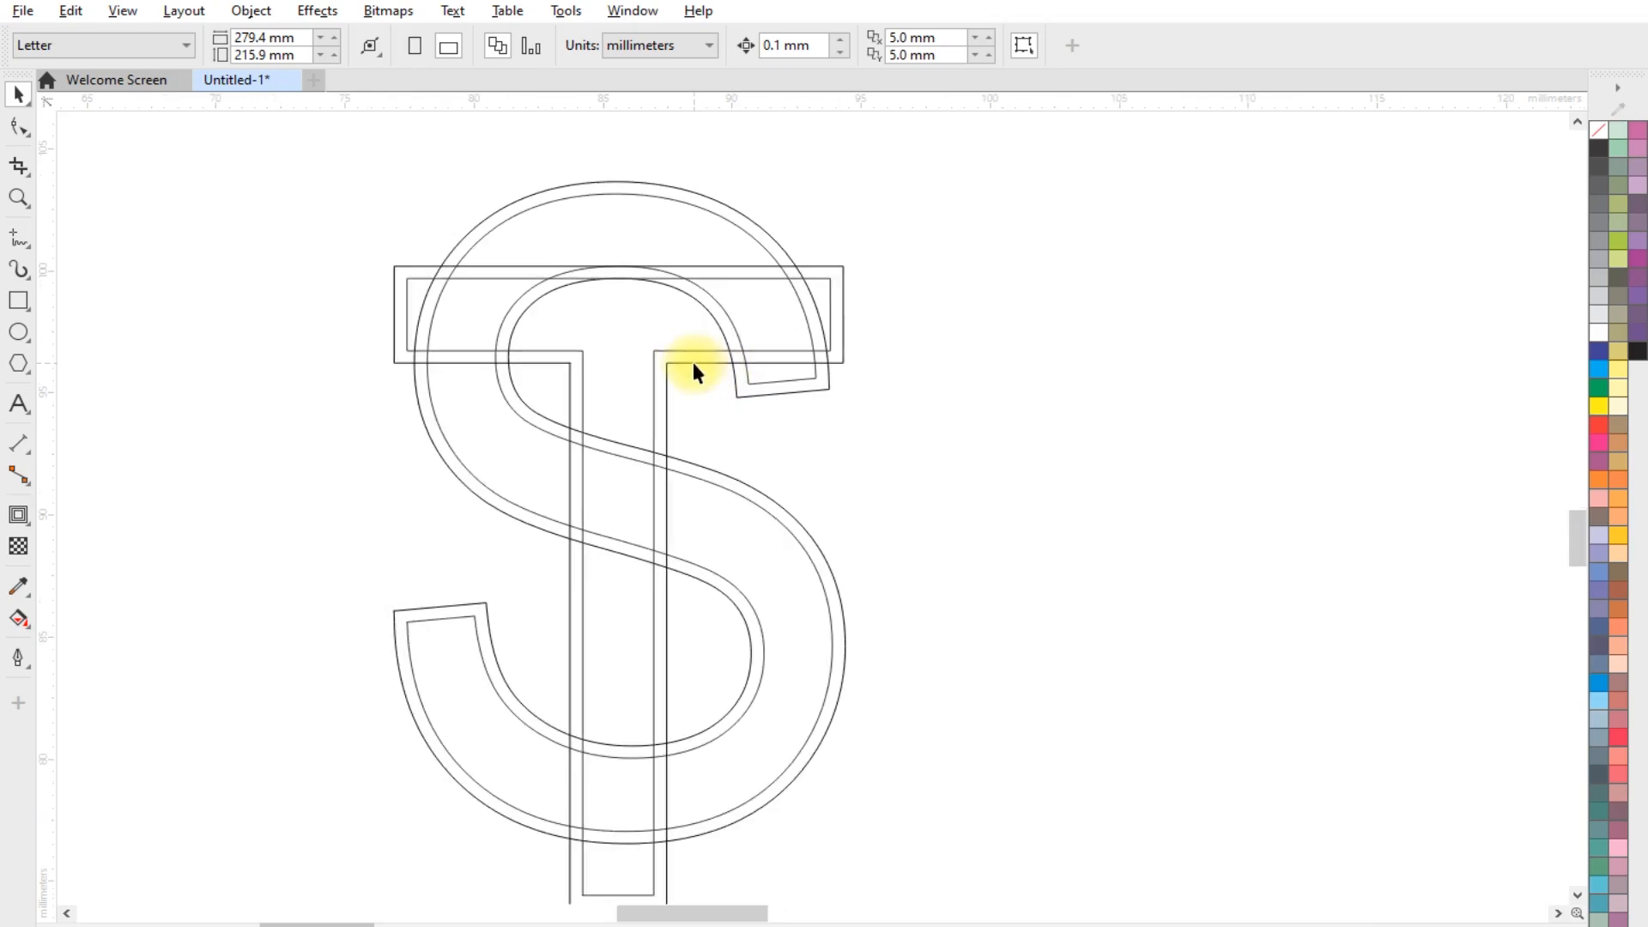
Stretch the end nodes of the T's crossbar symmetrically outward, making it about 22.8 mm wide including the contour
{"action": "left_click", "coordinate": [843, 309]}
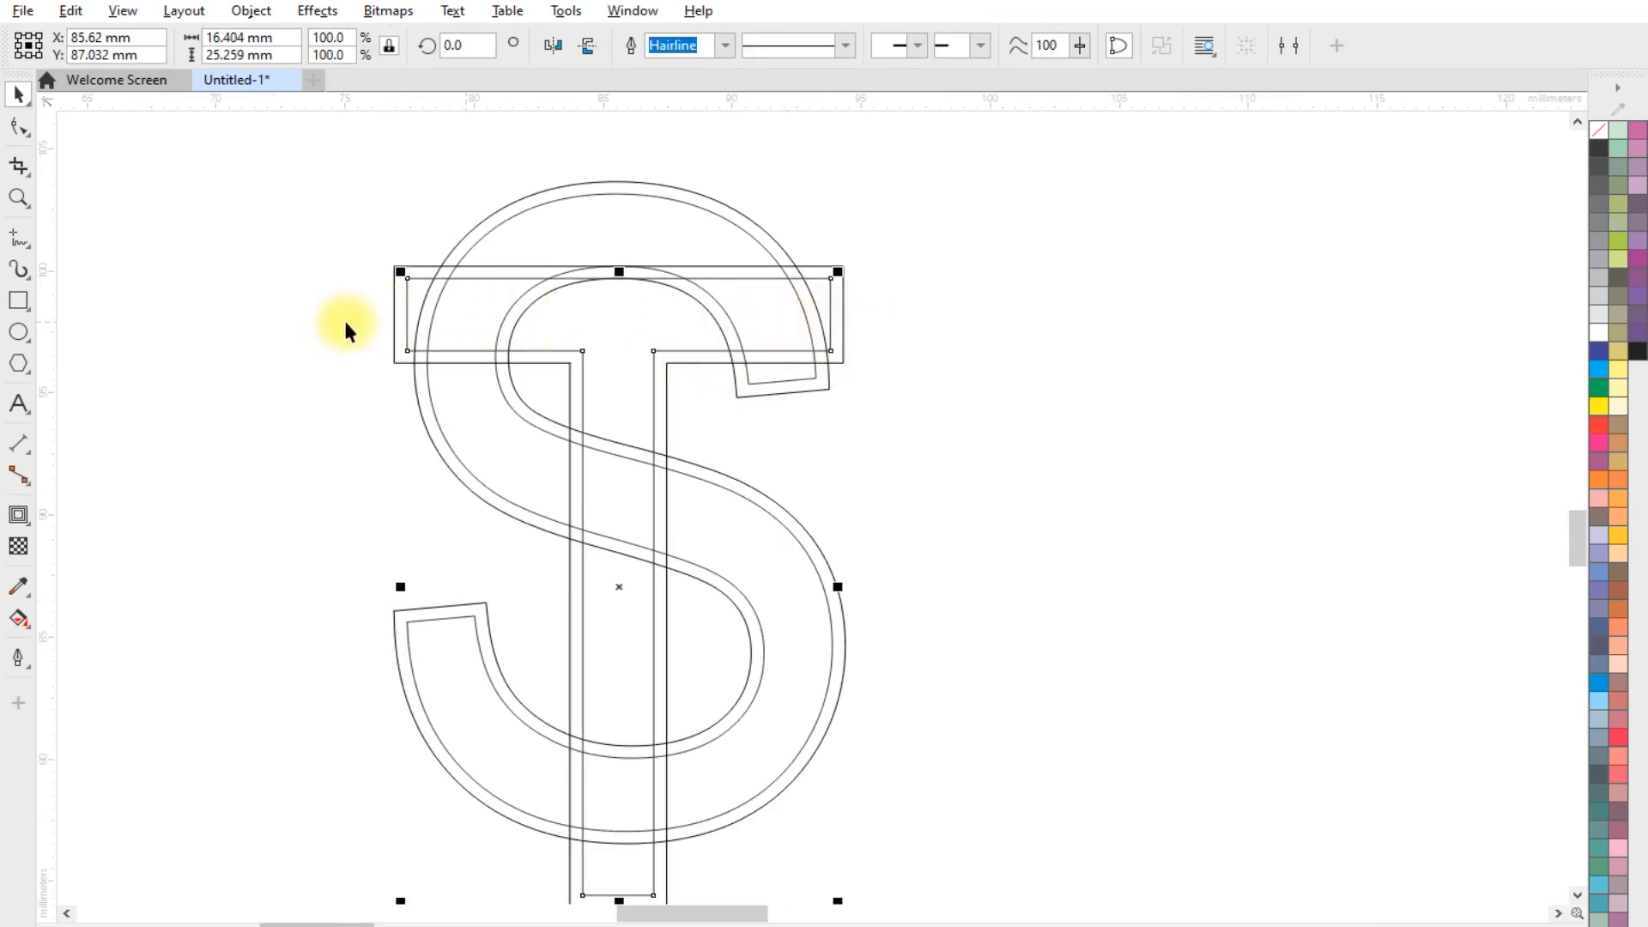
{"action": "left_click", "coordinate": [20, 127]}
{"action": "left_click_drag", "start_coordinate": [419, 341], "coordinate": [422, 344]}
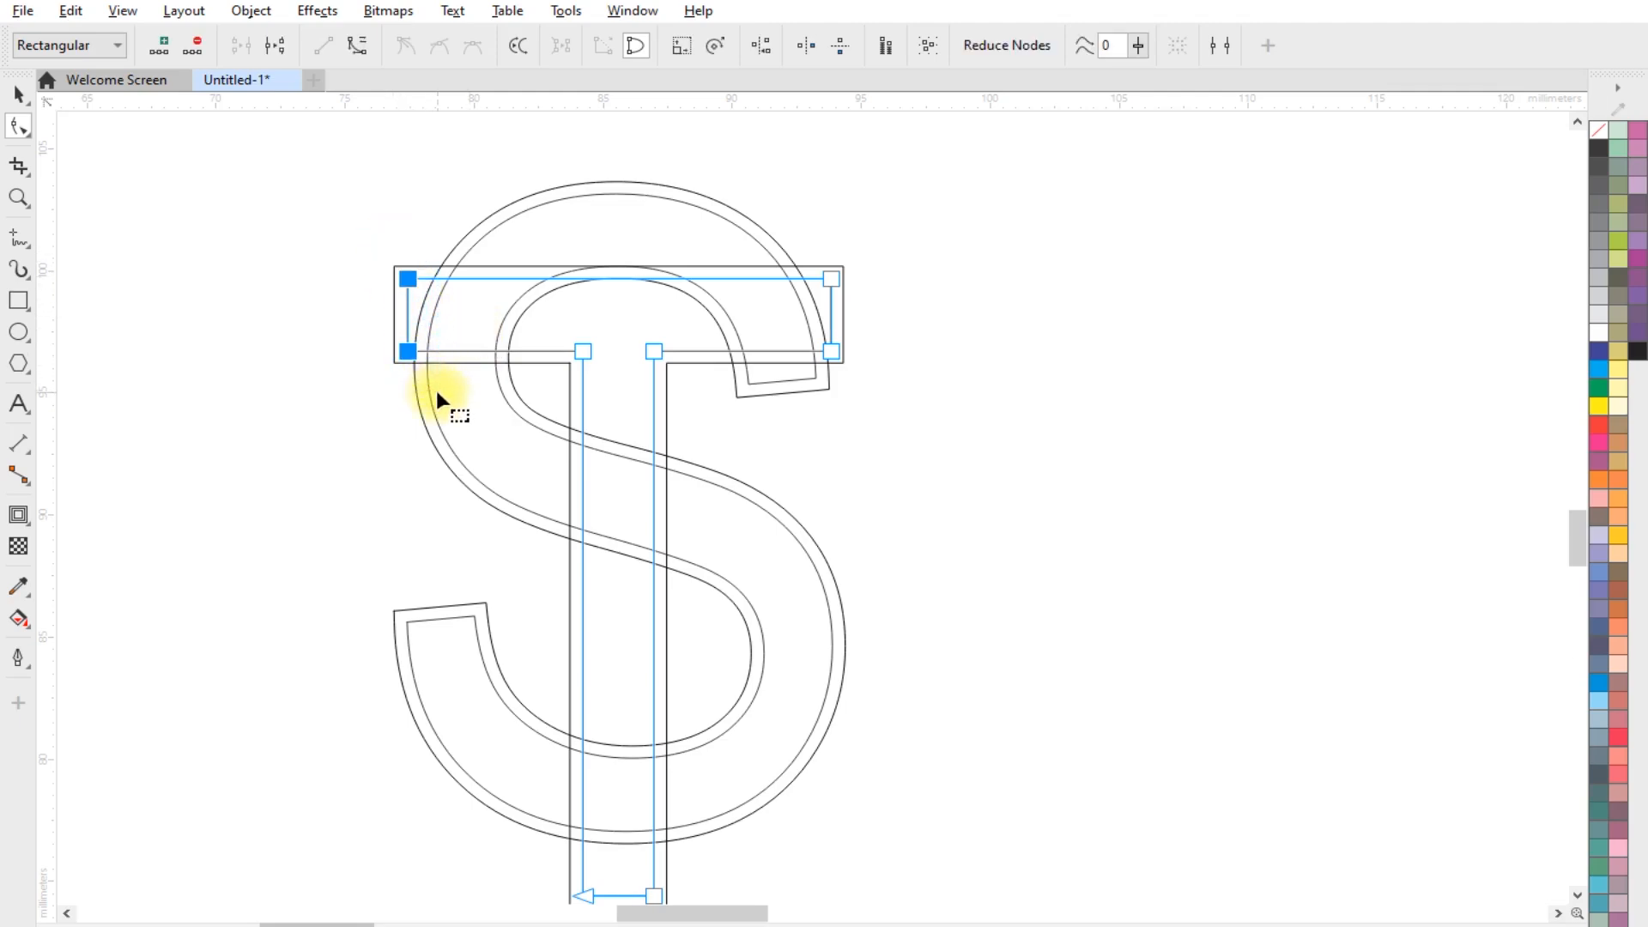
{"action": "left_click_drag", "start_coordinate": [817, 235], "coordinate": [853, 380], "text": "shift"}
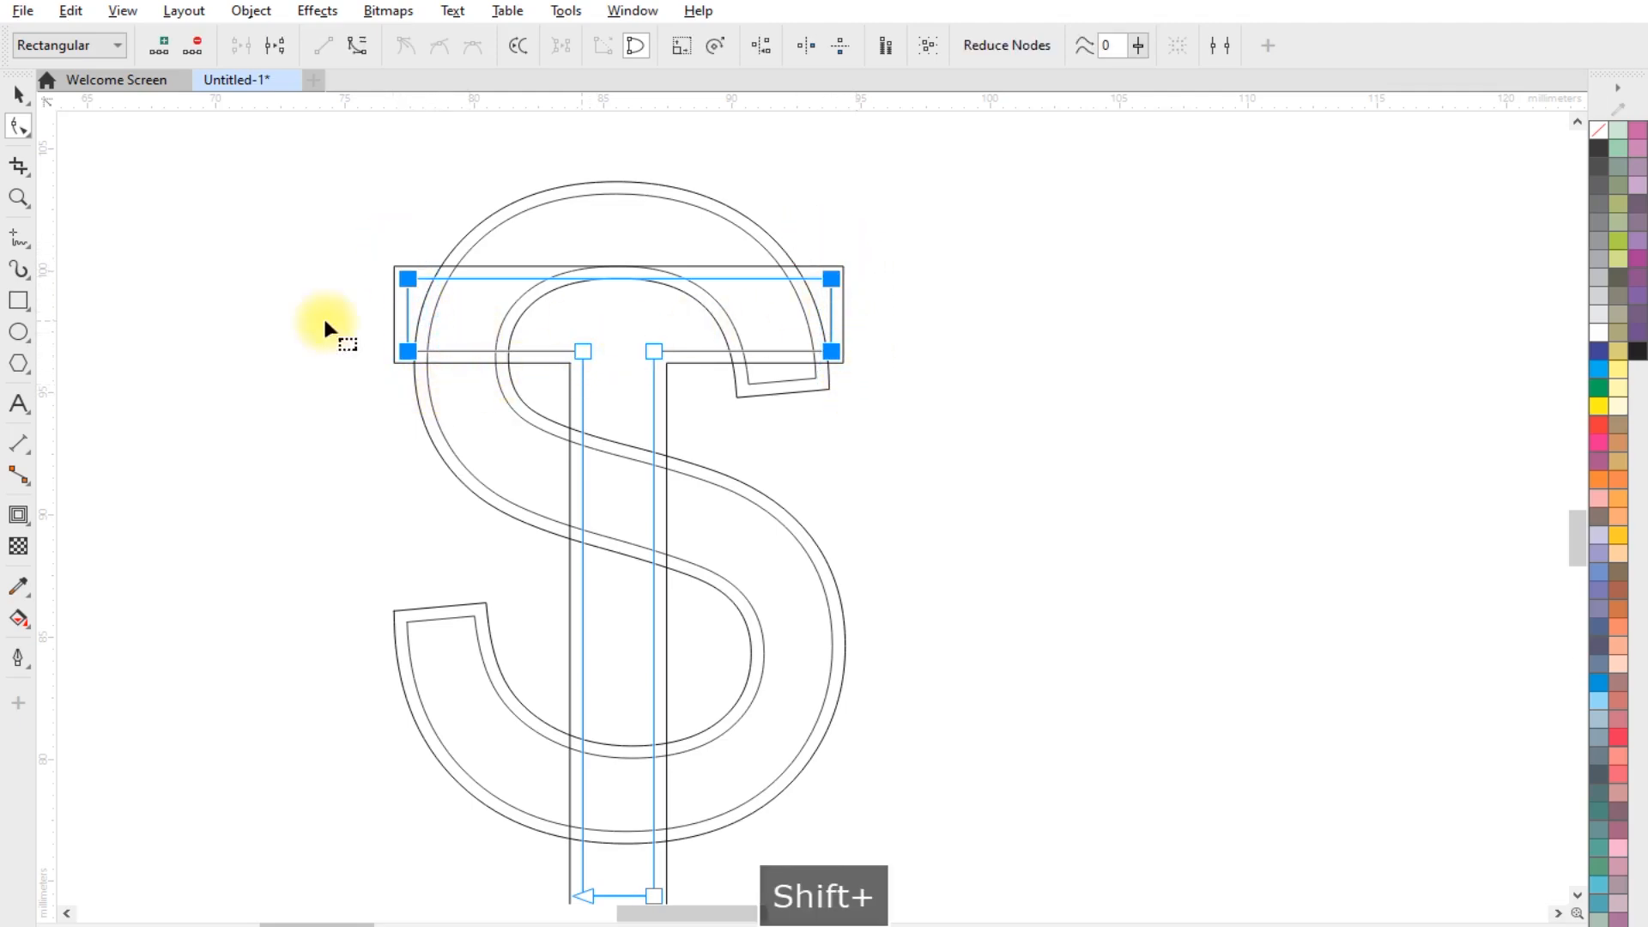
{"action": "left_click", "coordinate": [682, 44]}
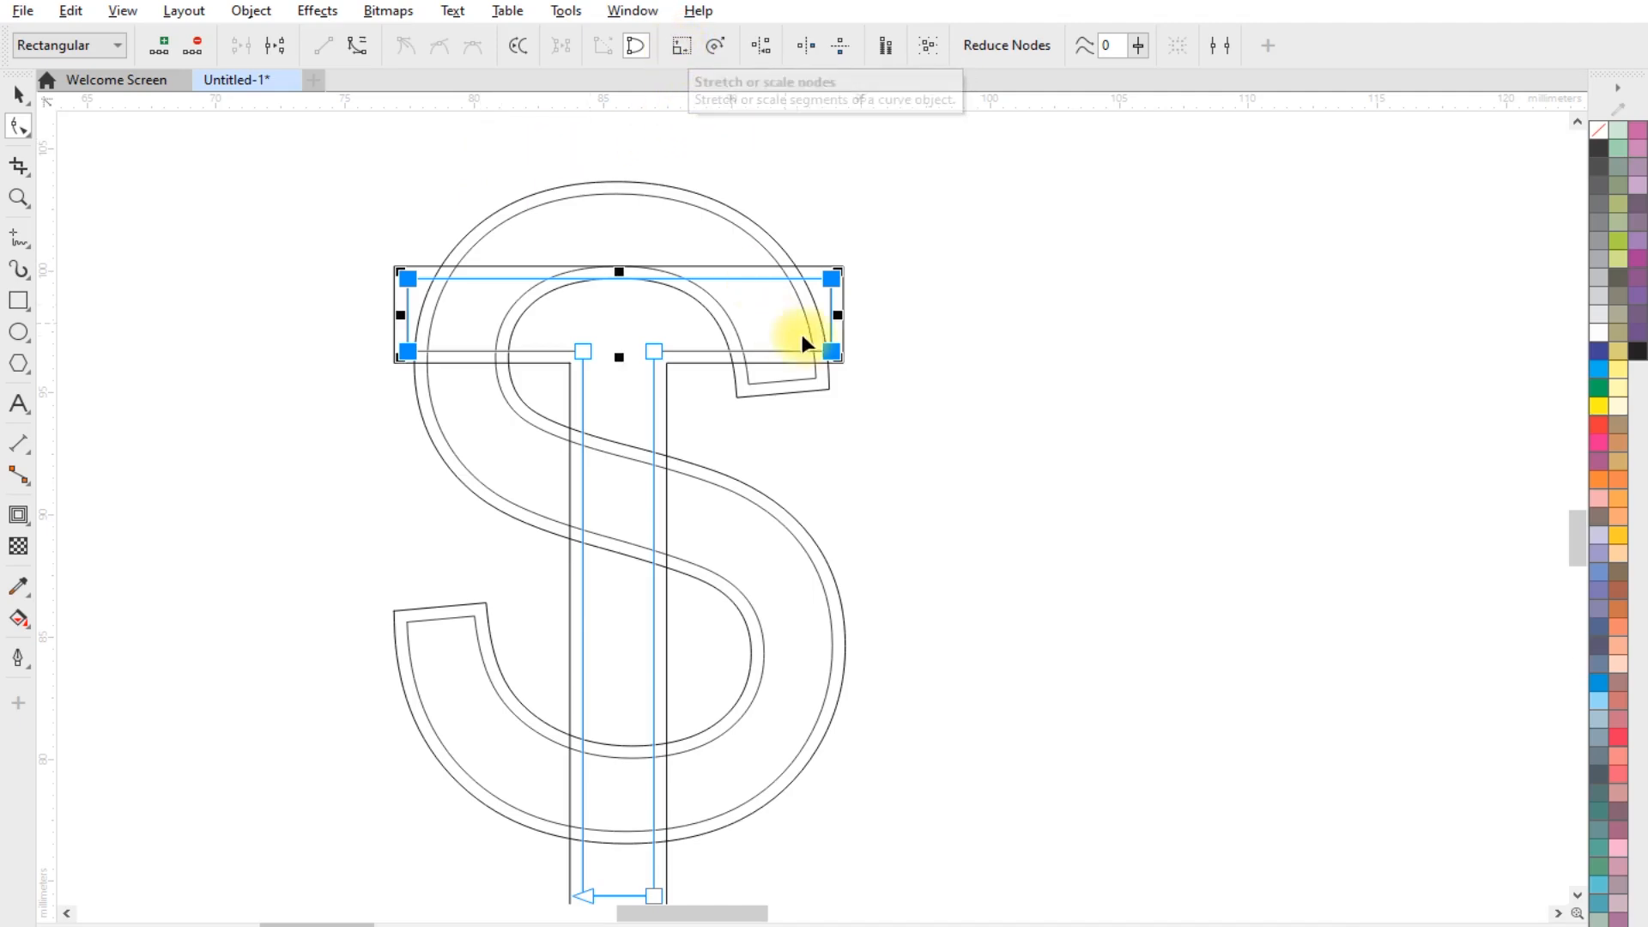
{"action": "left_click_drag", "start_coordinate": [890, 318], "coordinate": [902, 315], "text": "shift"}
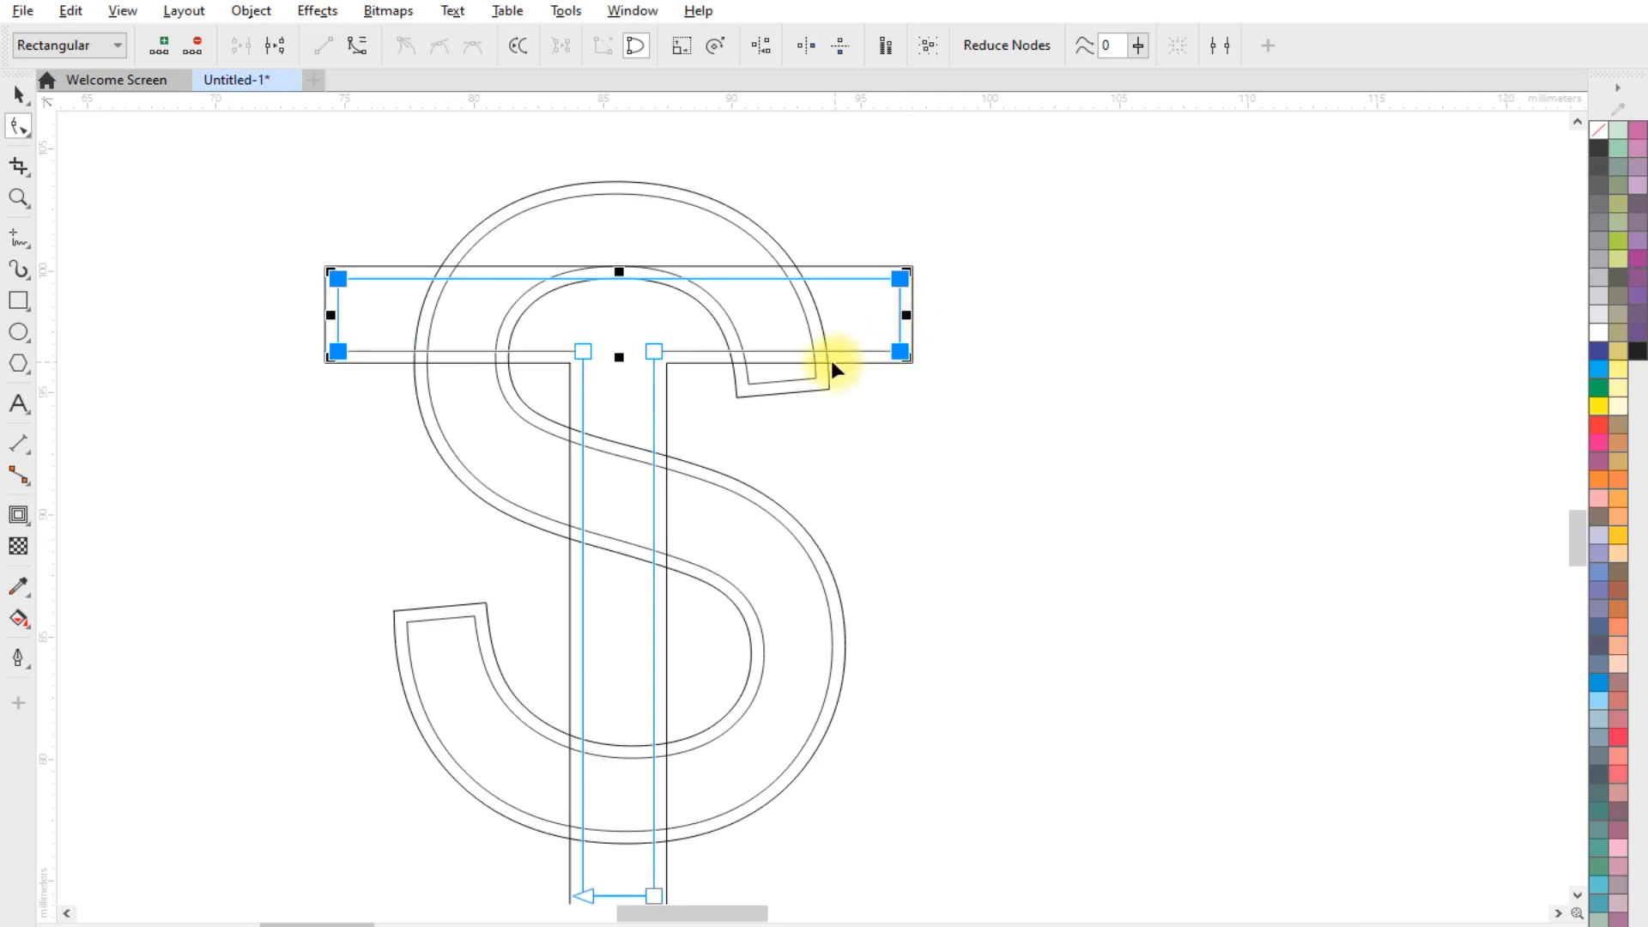
{"action": "scroll", "coordinate": [402, 345], "scroll_direction": "up", "scroll_amount": 1}
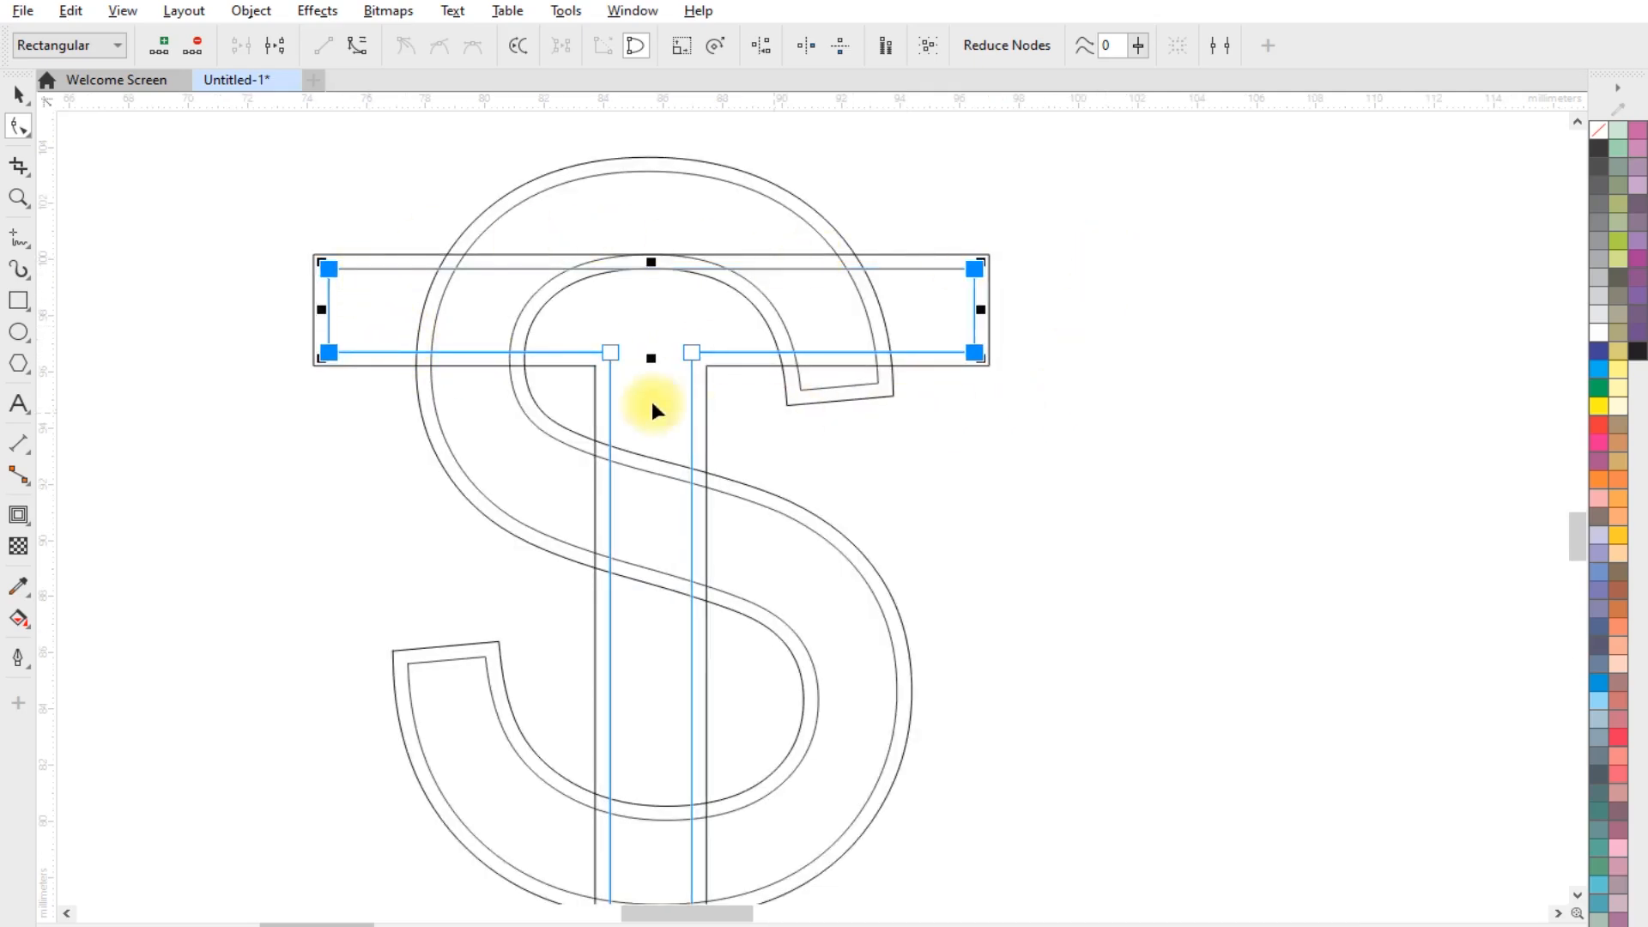
{"action": "left_click", "coordinate": [19, 94]}
{"action": "left_click", "coordinate": [946, 424]}
{"action": "scroll", "coordinate": [946, 424], "scroll_direction": "down", "scroll_amount": 1}
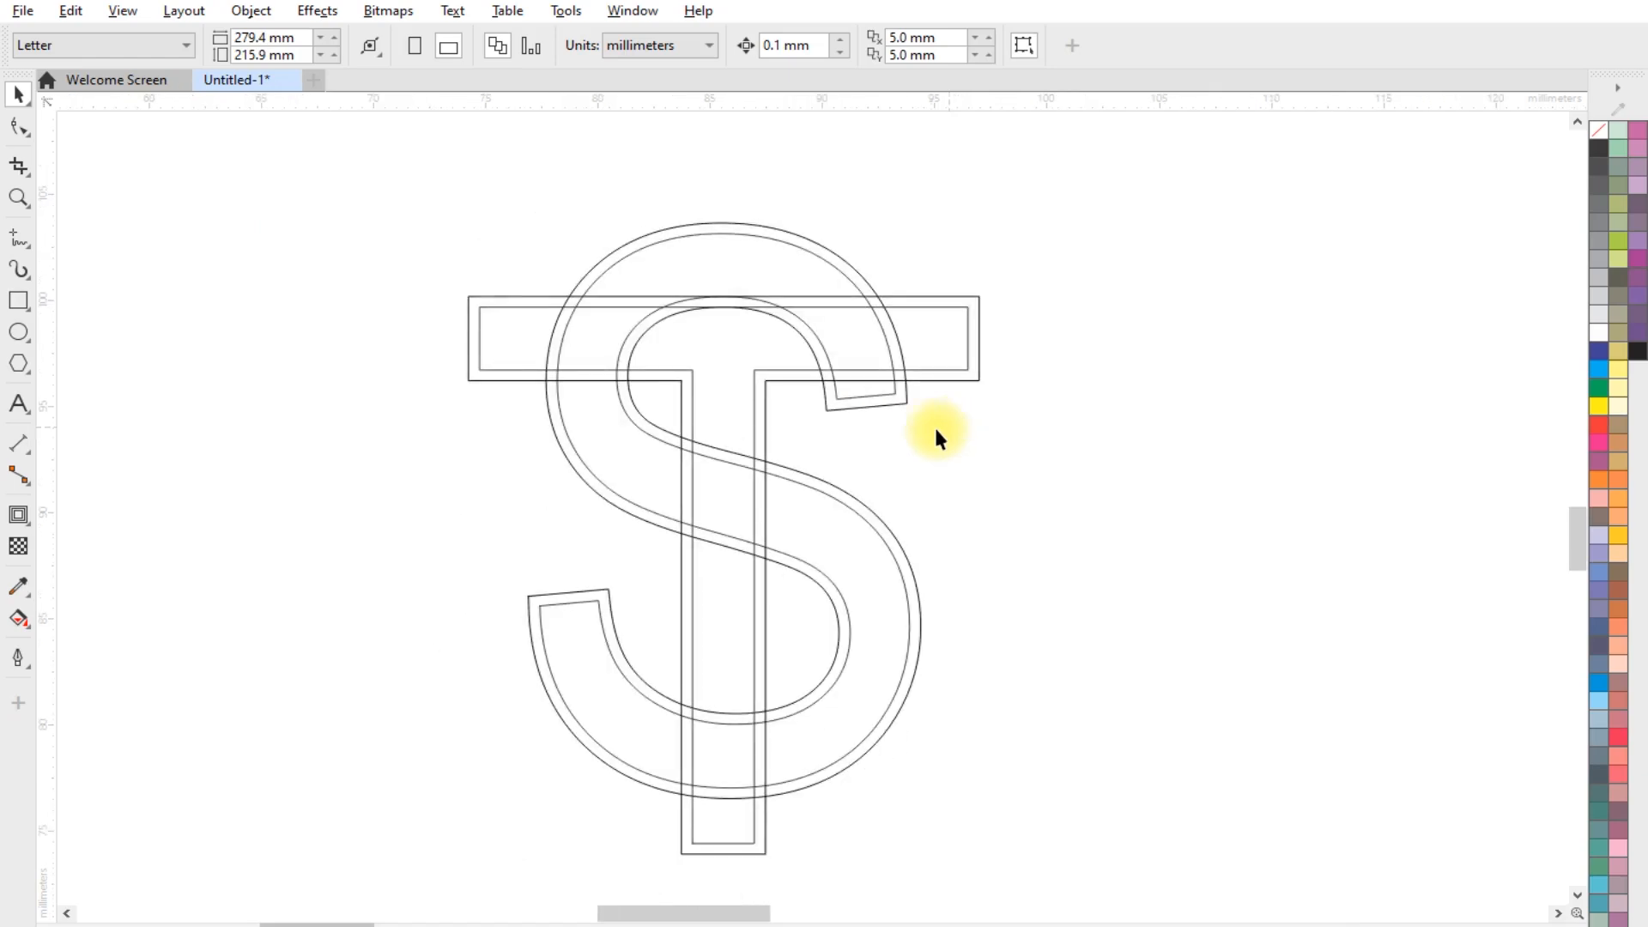
Group the overlapping T and S together with their contours
{"action": "scroll", "coordinate": [826, 445], "scroll_direction": "up", "scroll_amount": 1}
{"action": "scroll", "coordinate": [831, 428], "scroll_direction": "down", "scroll_amount": 1}
{"action": "scroll", "coordinate": [743, 304], "scroll_direction": "up", "scroll_amount": 1}
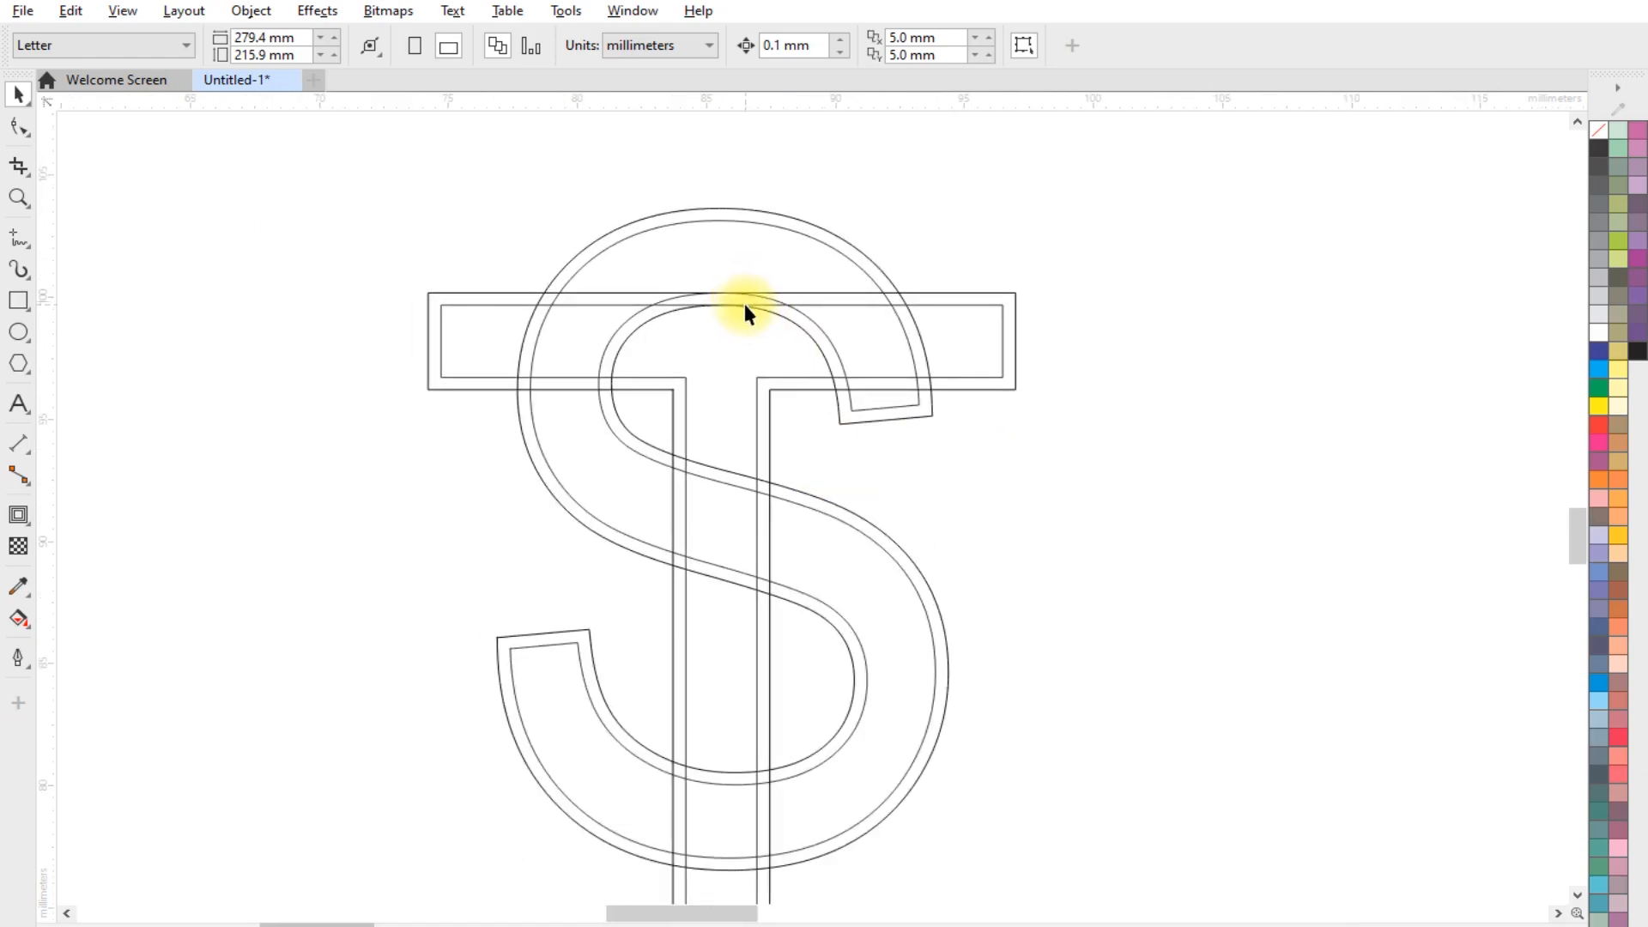
{"action": "scroll", "coordinate": [744, 303], "scroll_direction": "down", "scroll_amount": 1}
{"action": "left_click_drag", "start_coordinate": [477, 191], "coordinate": [1058, 824]}
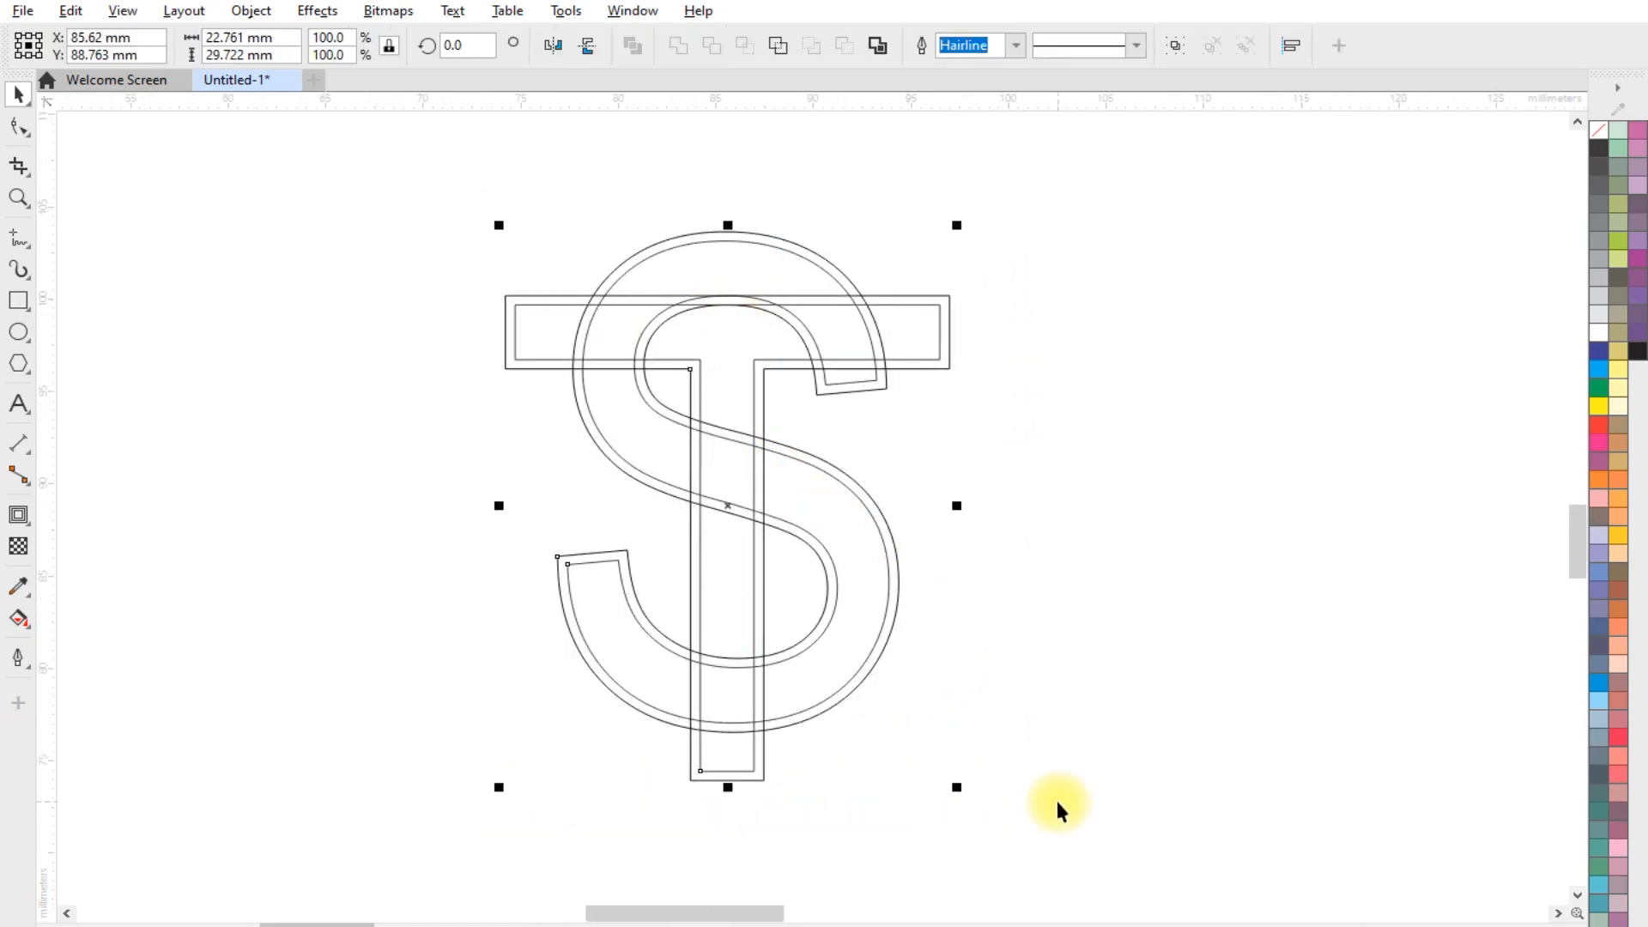
{"action": "key", "text": "ctrl+g"}
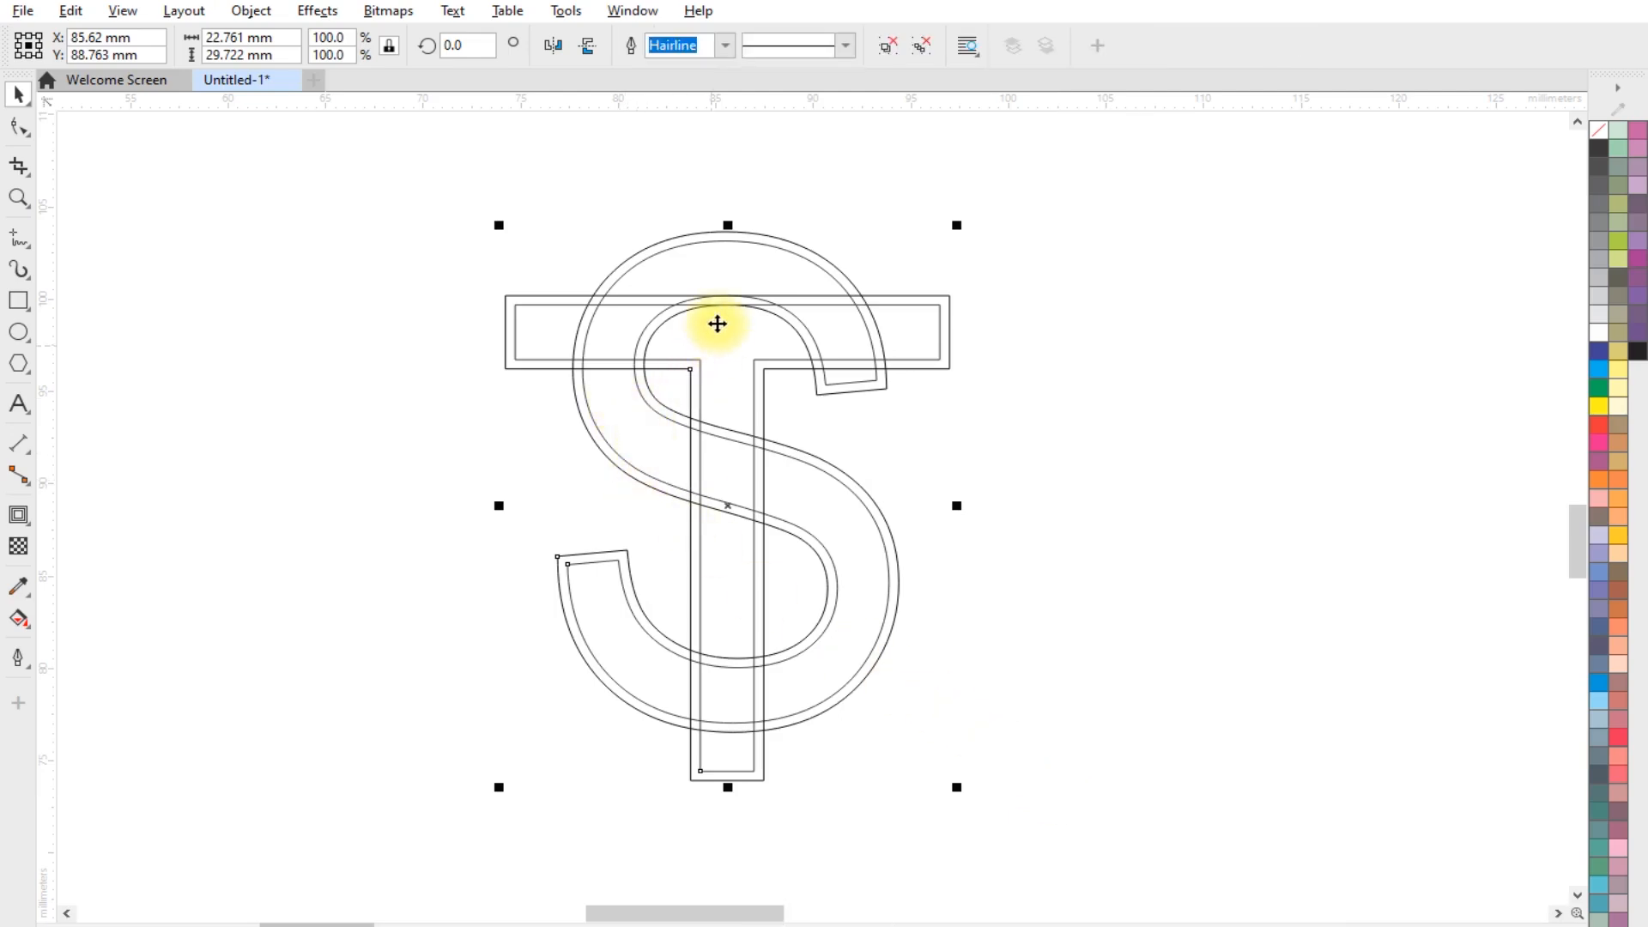
Use Smart Fill to colour the inner end of the S's upper arm, just below the T's crossbar, blue
{"action": "scroll", "coordinate": [712, 300], "scroll_direction": "up", "scroll_amount": 1}
{"action": "scroll", "coordinate": [857, 369], "scroll_direction": "up", "scroll_amount": 1}
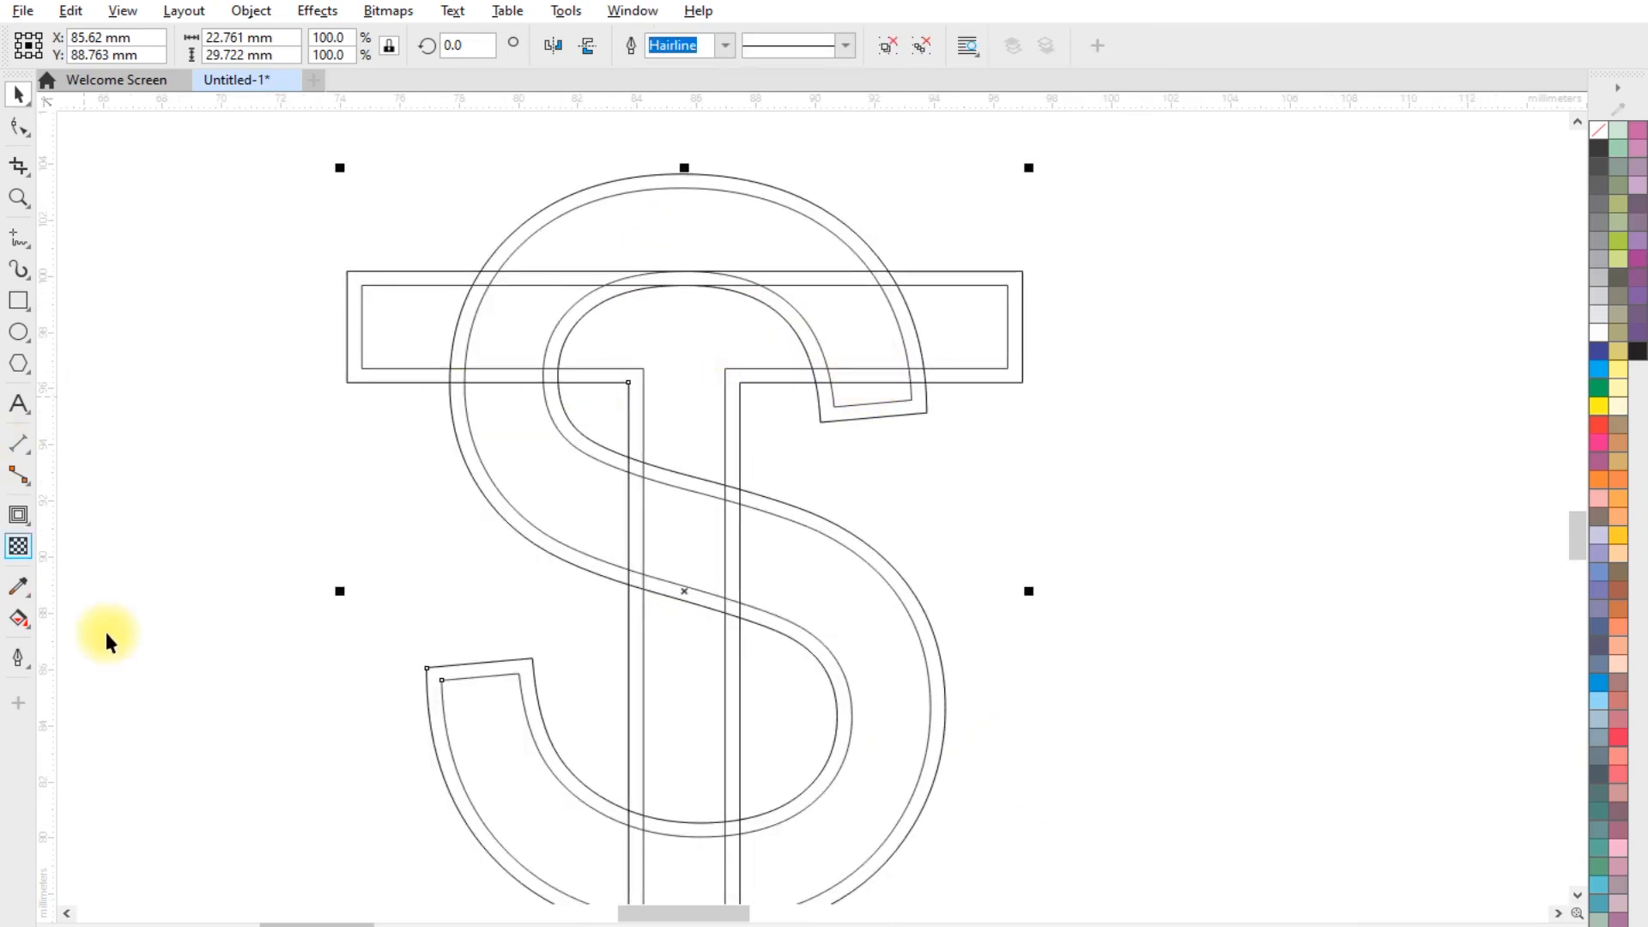
{"action": "left_click", "coordinate": [21, 620]}
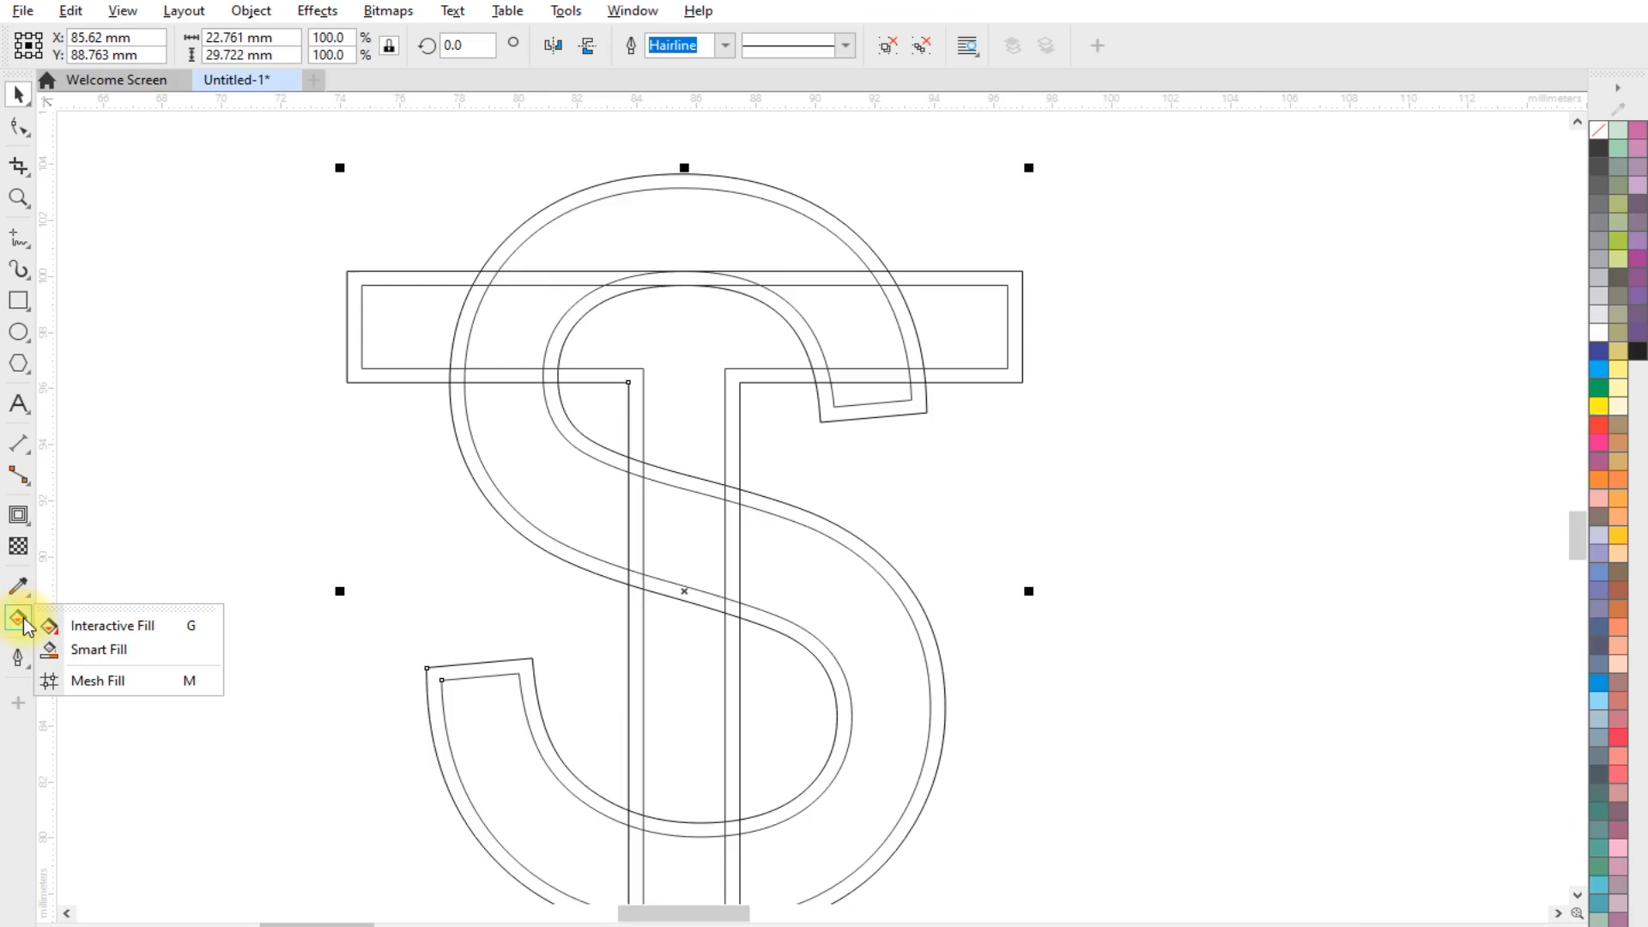
{"action": "left_click", "coordinate": [117, 653]}
{"action": "left_click", "coordinate": [858, 393]}
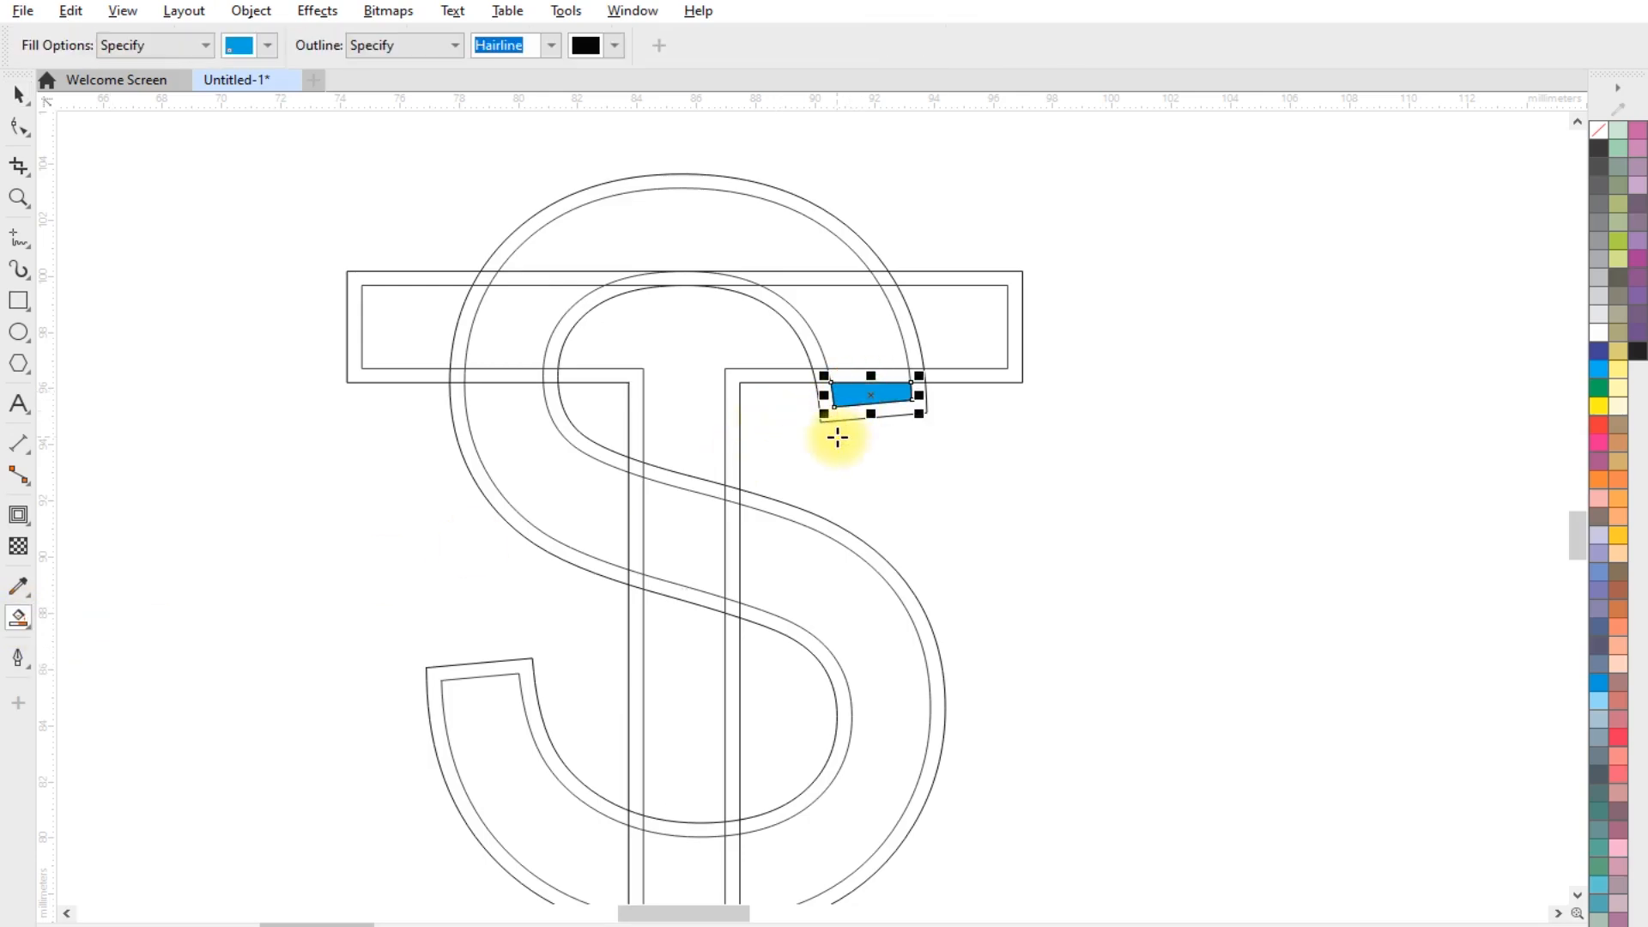
{"action": "scroll", "coordinate": [853, 365], "scroll_direction": "up", "scroll_amount": 1}
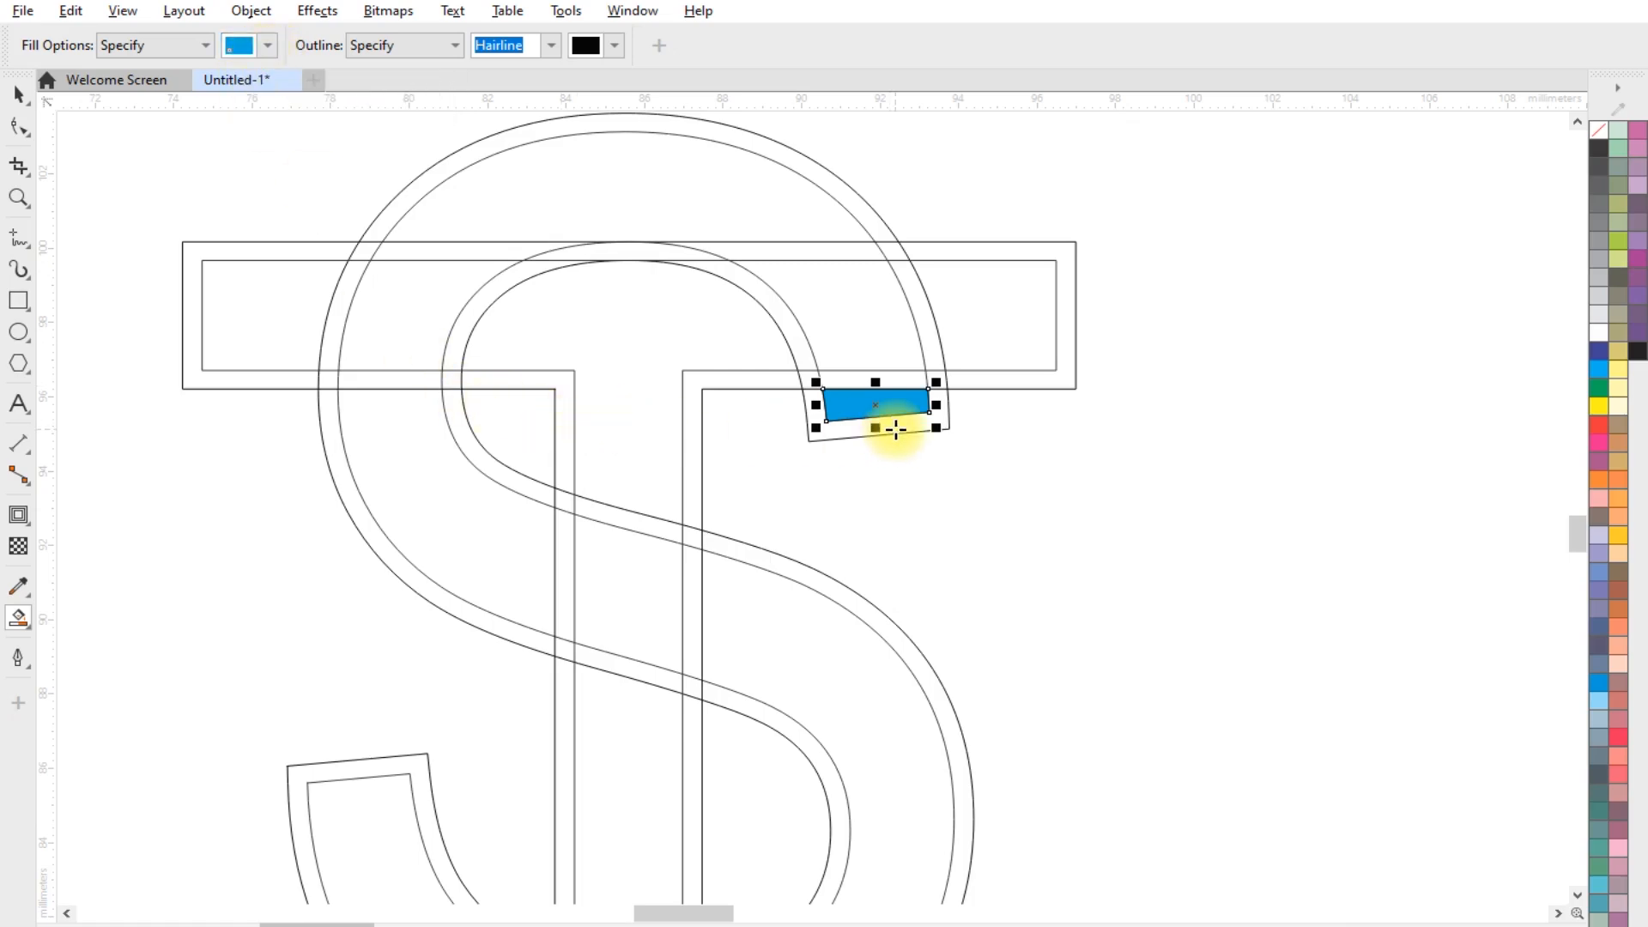
{"action": "left_click", "coordinate": [26, 99]}
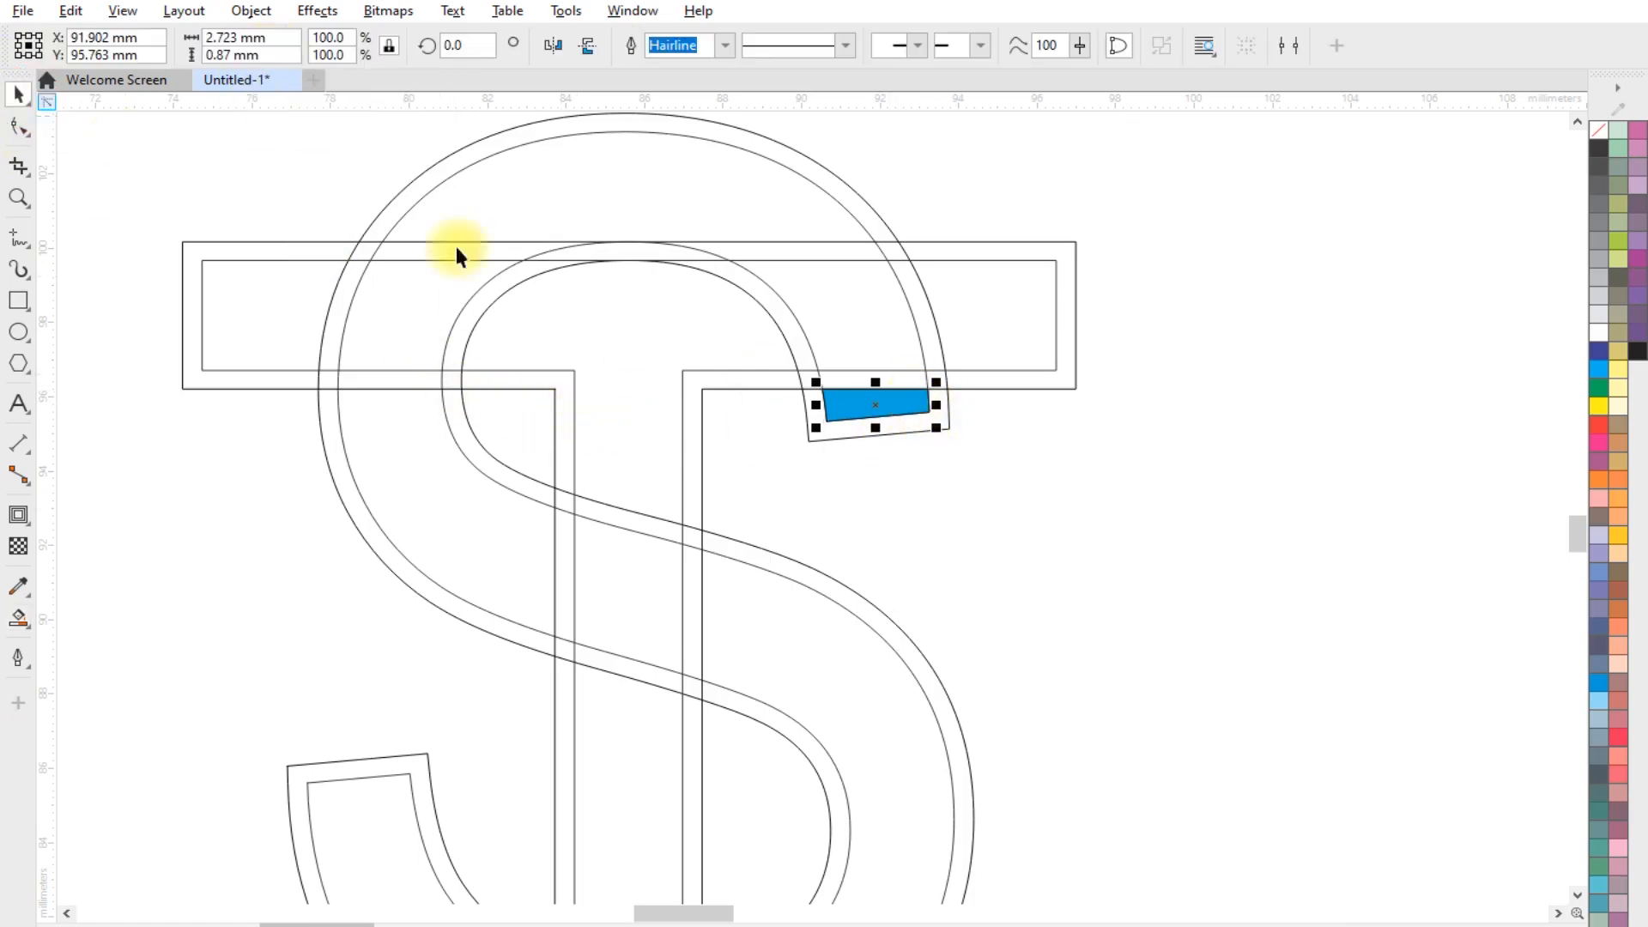
{"action": "left_click_drag", "start_coordinate": [838, 395], "coordinate": [945, 436]}
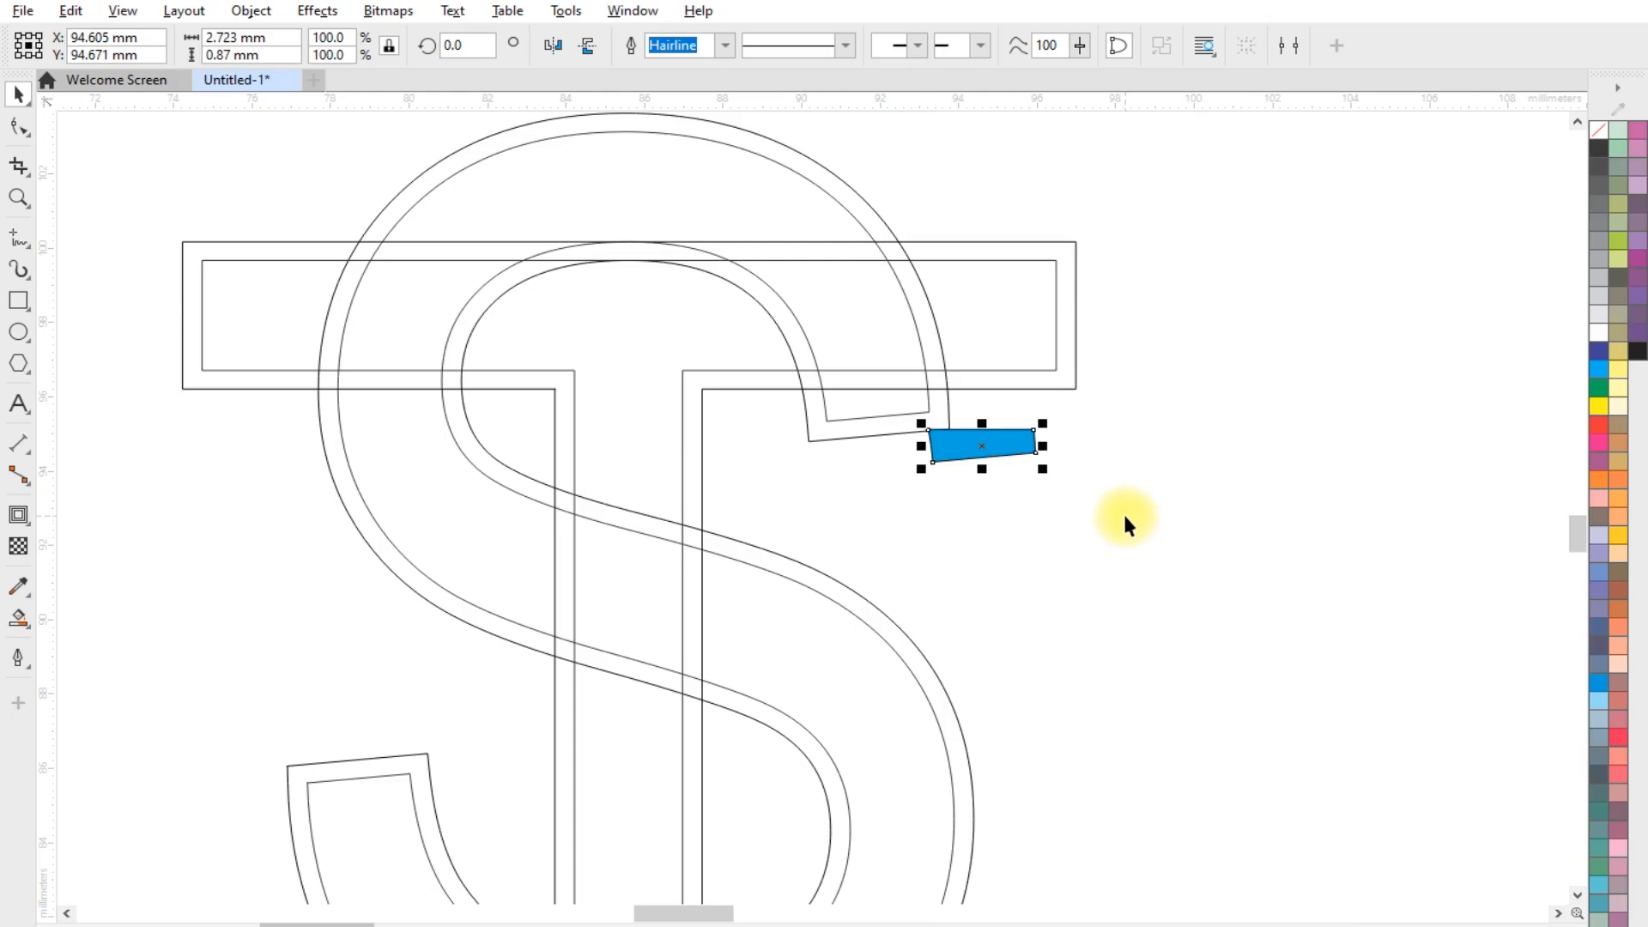
{"action": "key", "text": "ctrl+z"}
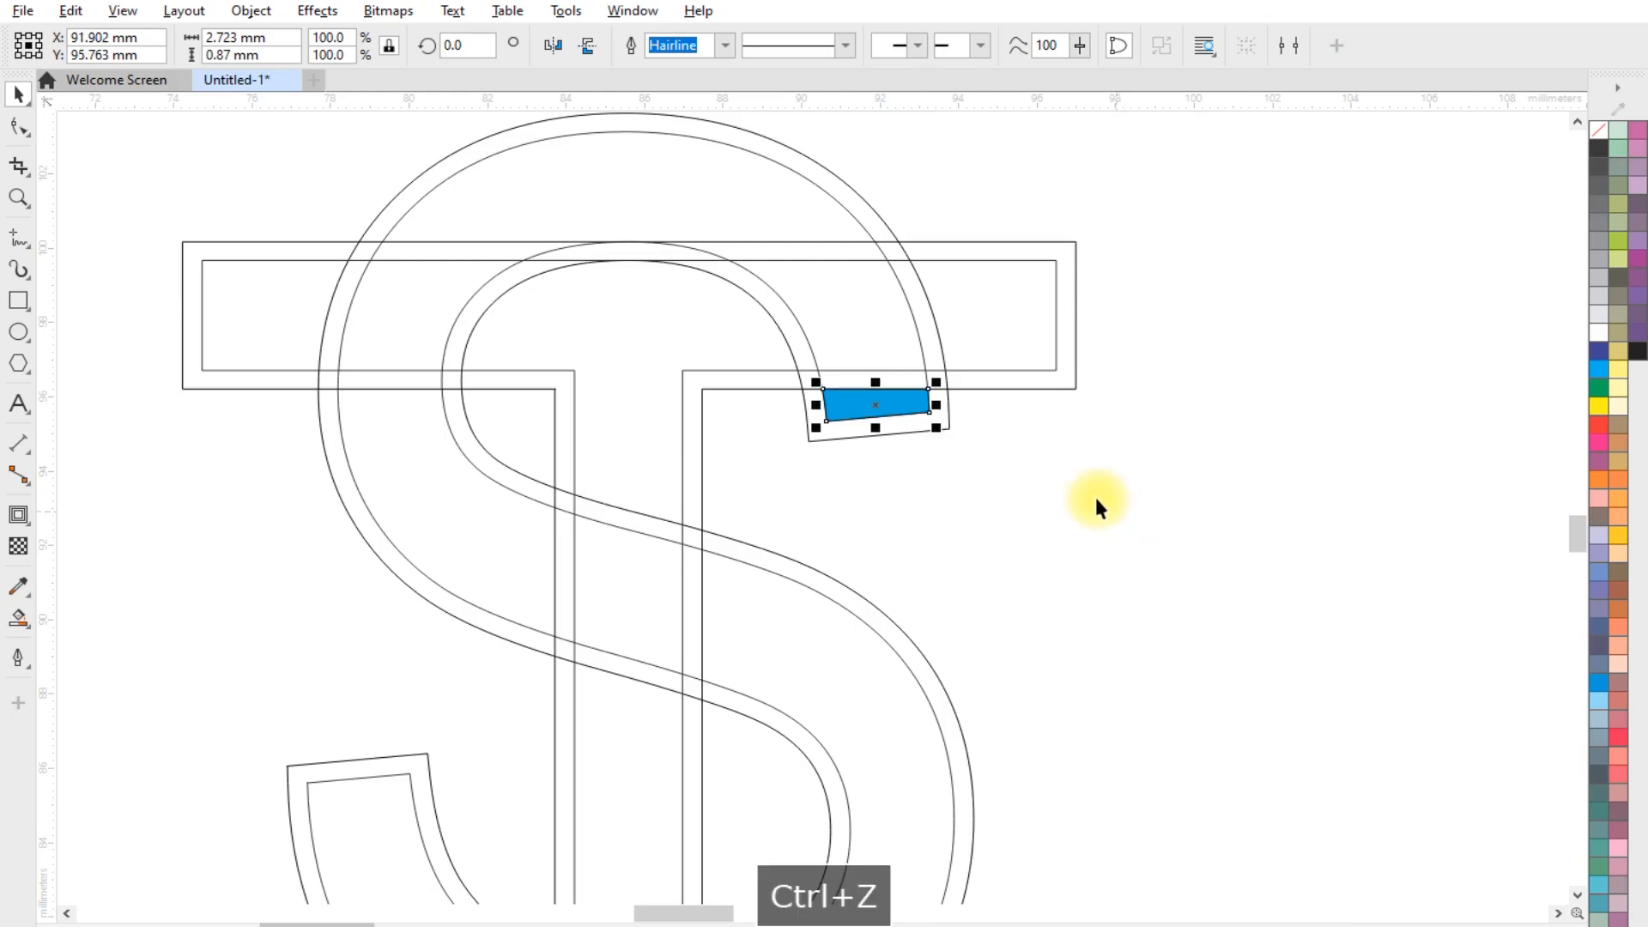
Fill the S's upper arm where it crosses the T's crossbar and its curve above the crossbar blue with Smart Fill
{"action": "left_click", "coordinate": [18, 617]}
{"action": "left_click", "coordinate": [914, 380]}
{"action": "left_click", "coordinate": [876, 327]}
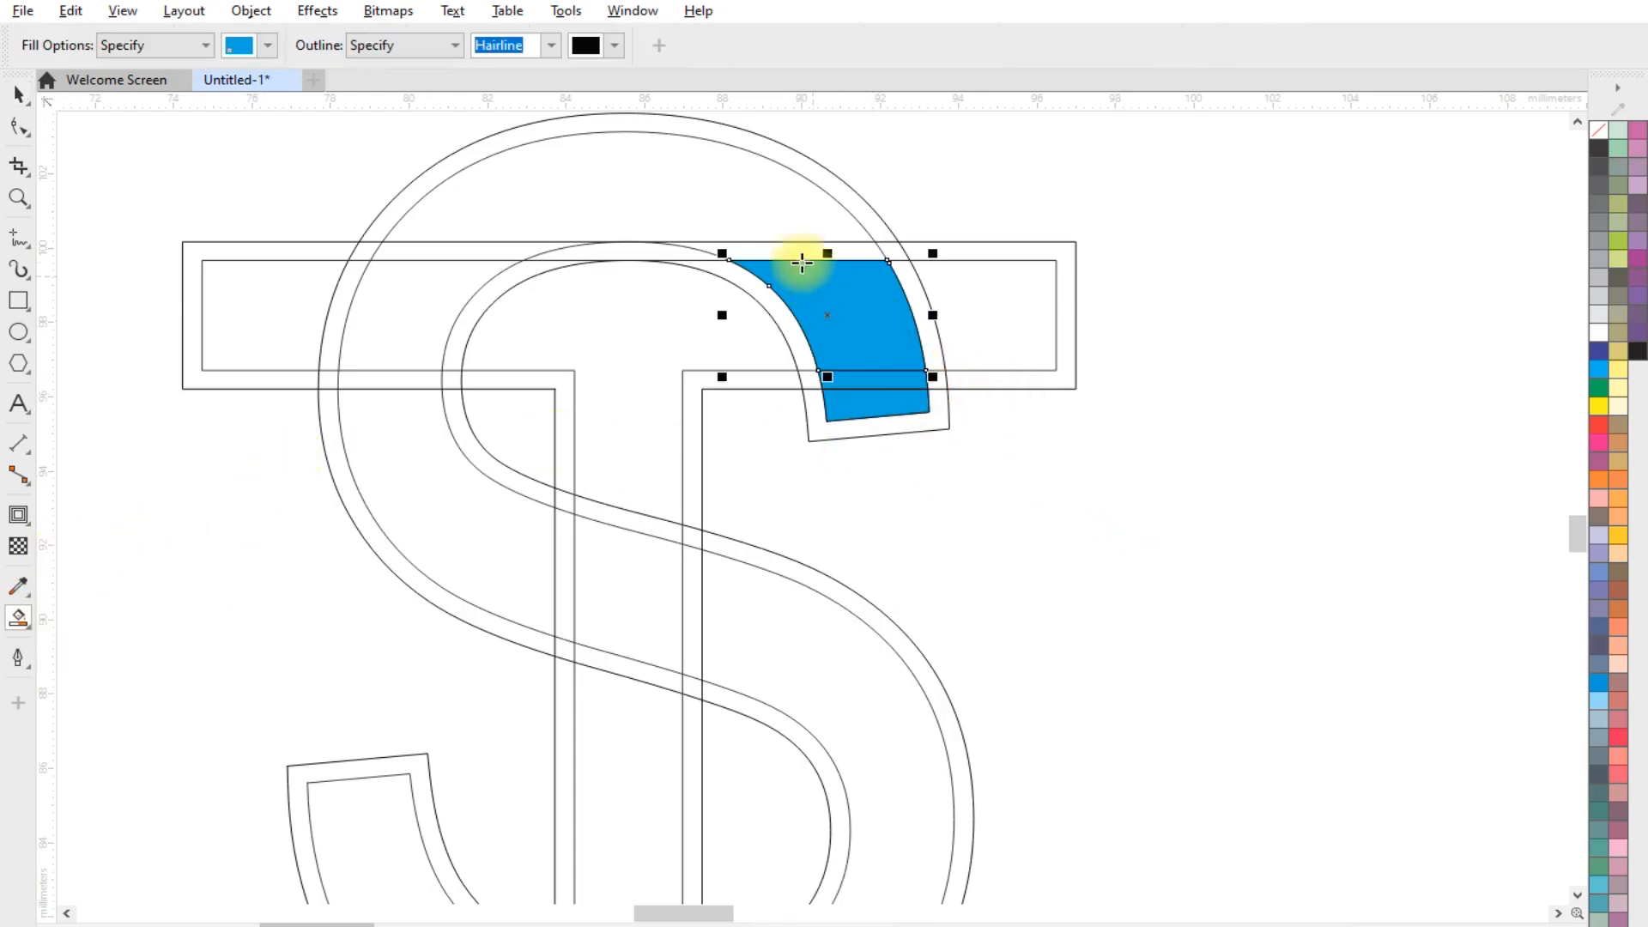
{"action": "left_click", "coordinate": [791, 250]}
{"action": "left_click", "coordinate": [644, 176]}
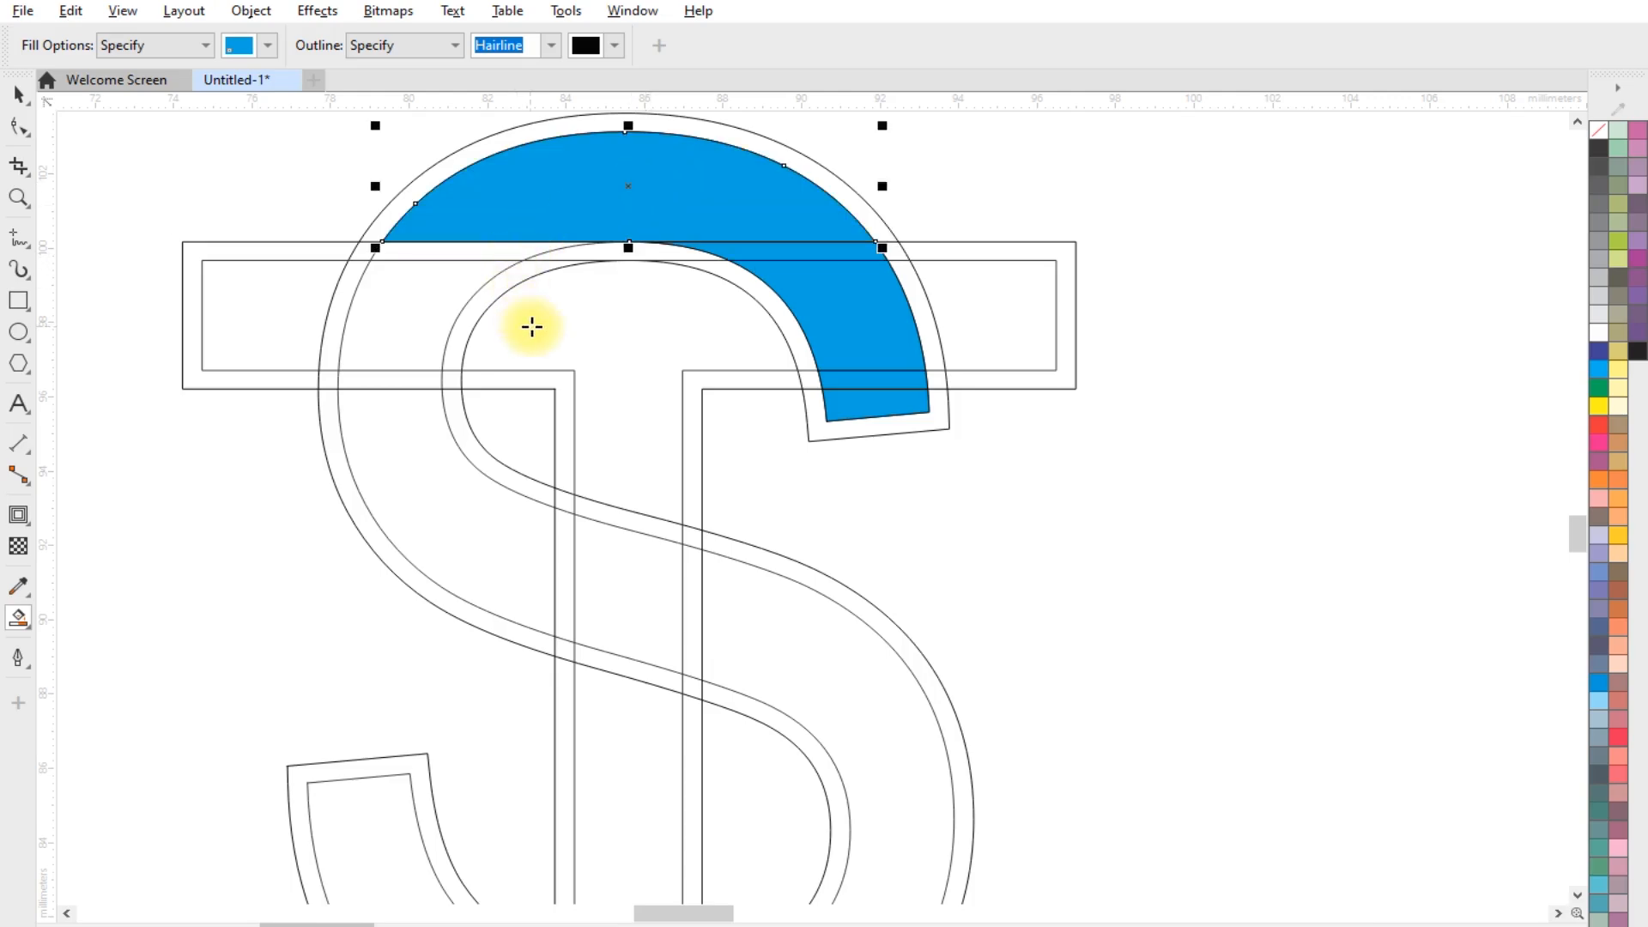
Fill the S's section between the underside of the T's crossbar and the left edge of the stem's contour blue
{"action": "scroll", "coordinate": [452, 265], "scroll_direction": "up", "scroll_amount": 1}
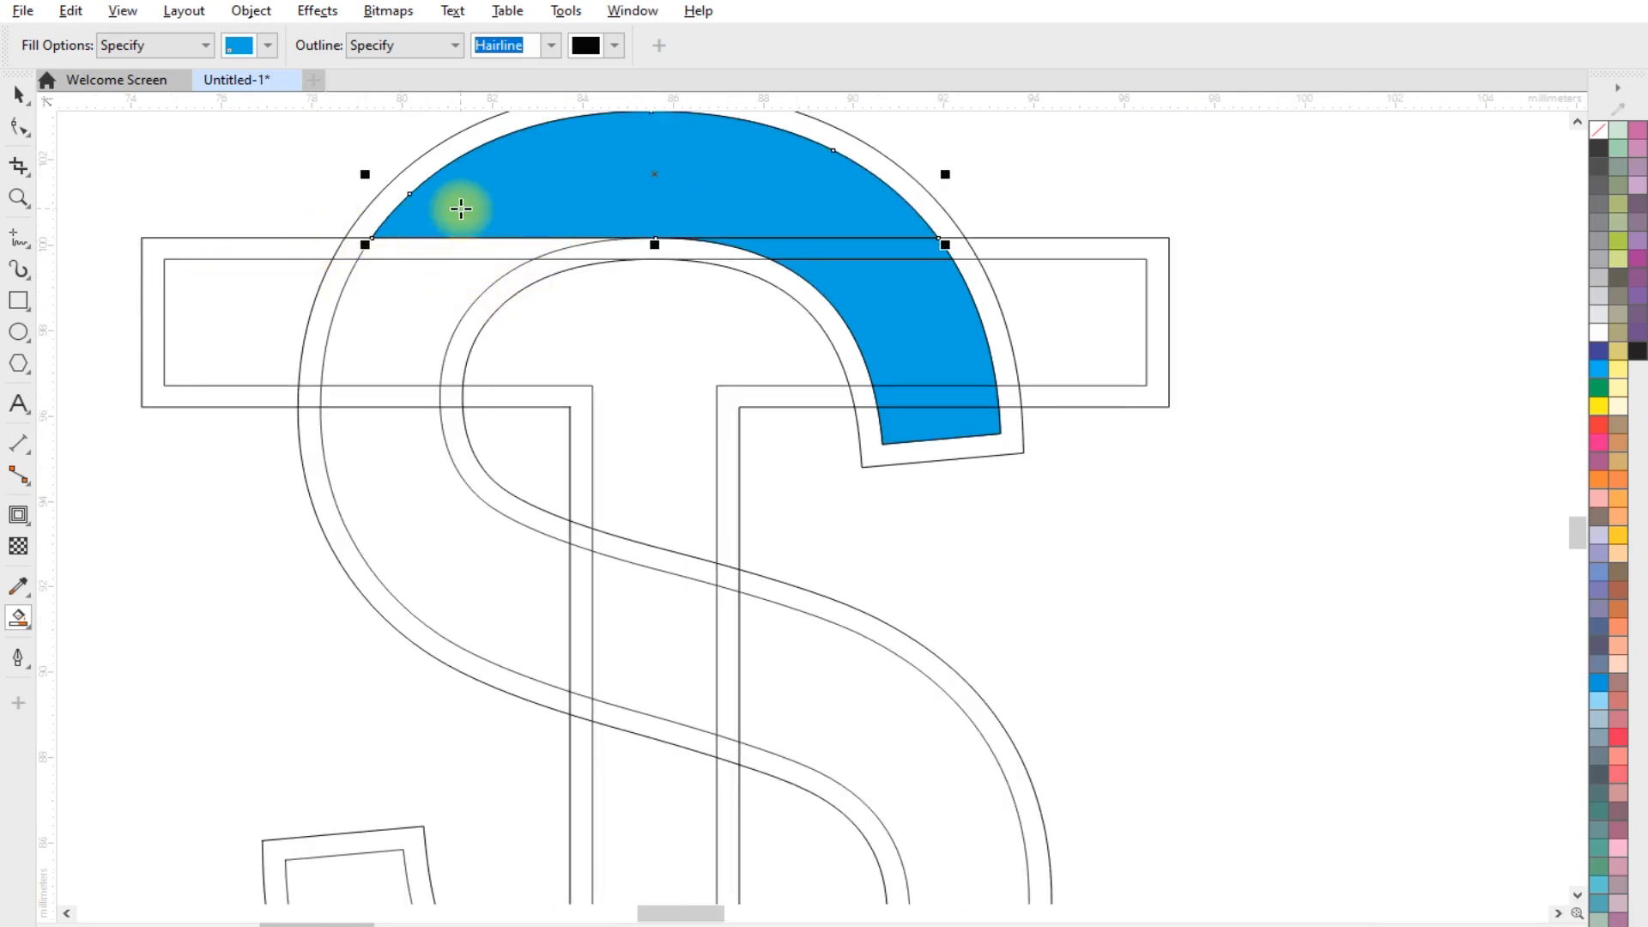
{"action": "scroll", "coordinate": [357, 331], "scroll_direction": "down", "scroll_amount": 1}
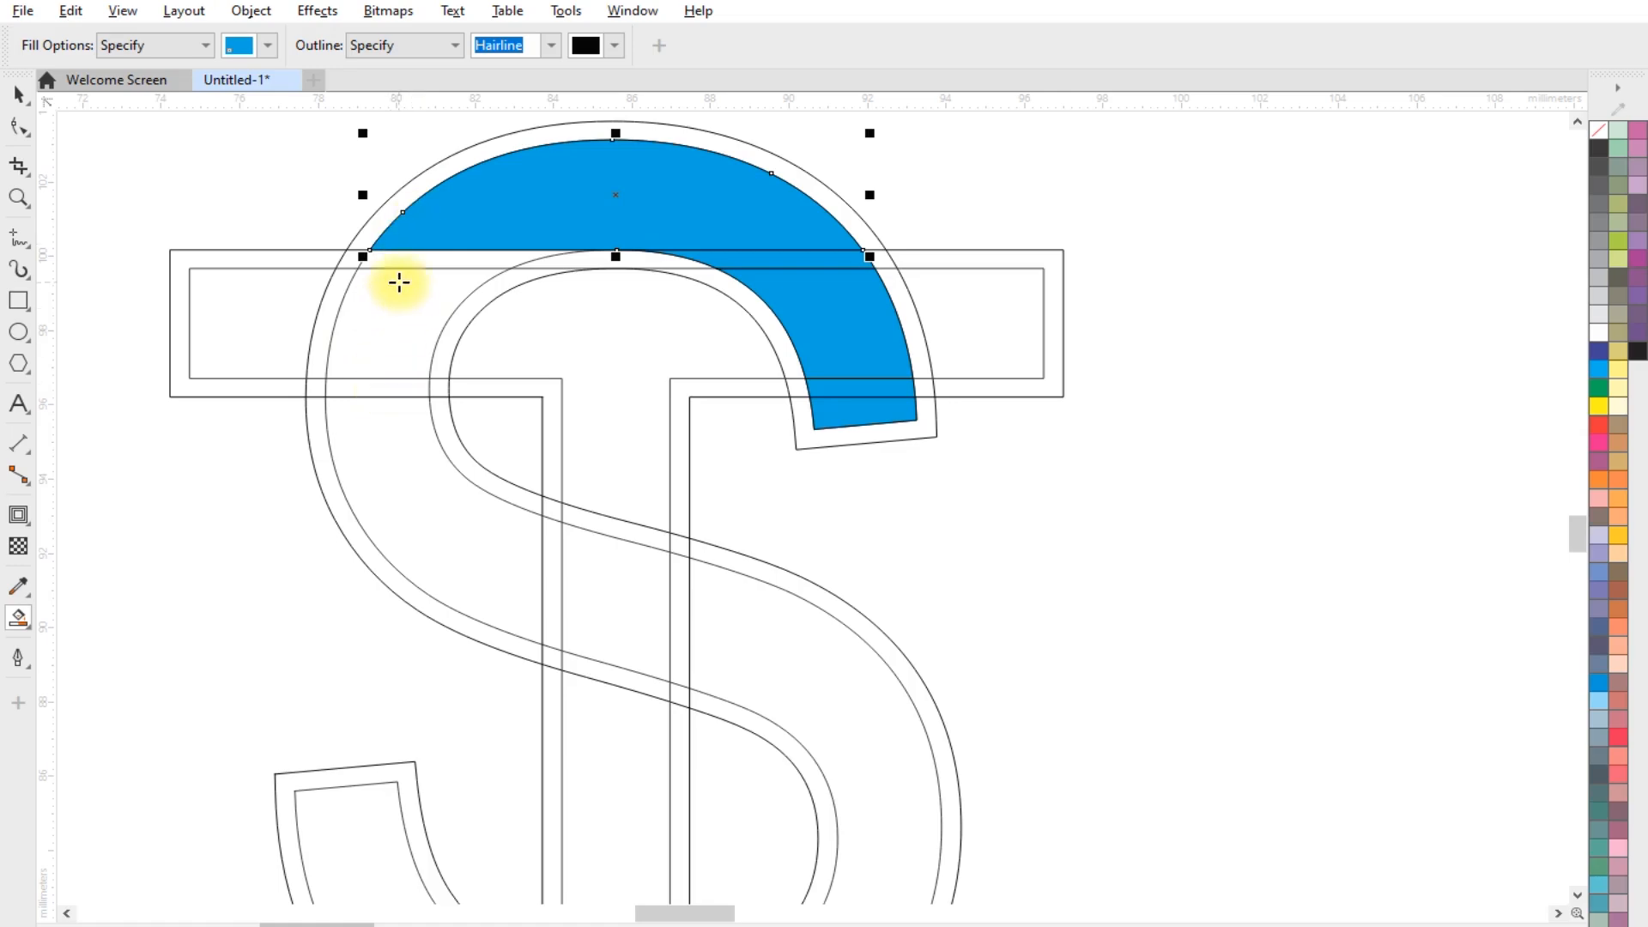
{"action": "left_click", "coordinate": [400, 449]}
{"action": "scroll", "coordinate": [424, 426], "scroll_direction": "down", "scroll_amount": 2}
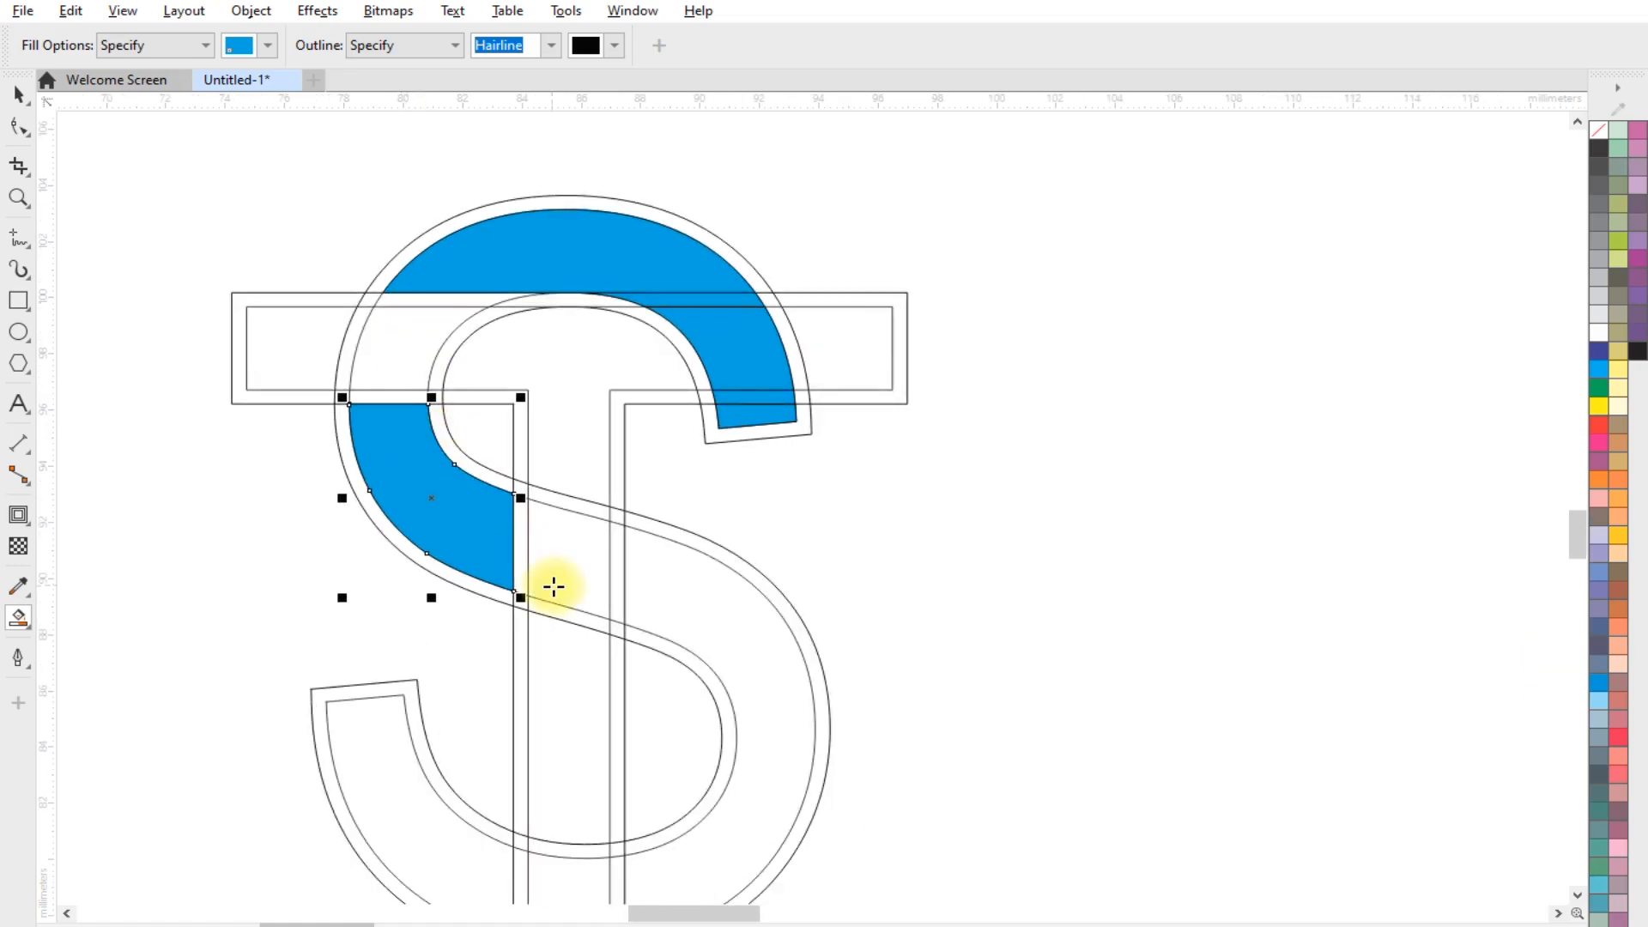
Fill the S's diagonal across the T's stem and its right lower bowl blue, stopping at the stem's contour
{"action": "scroll", "coordinate": [552, 585], "scroll_direction": "up", "scroll_amount": 2}
{"action": "left_click", "coordinate": [570, 527]}
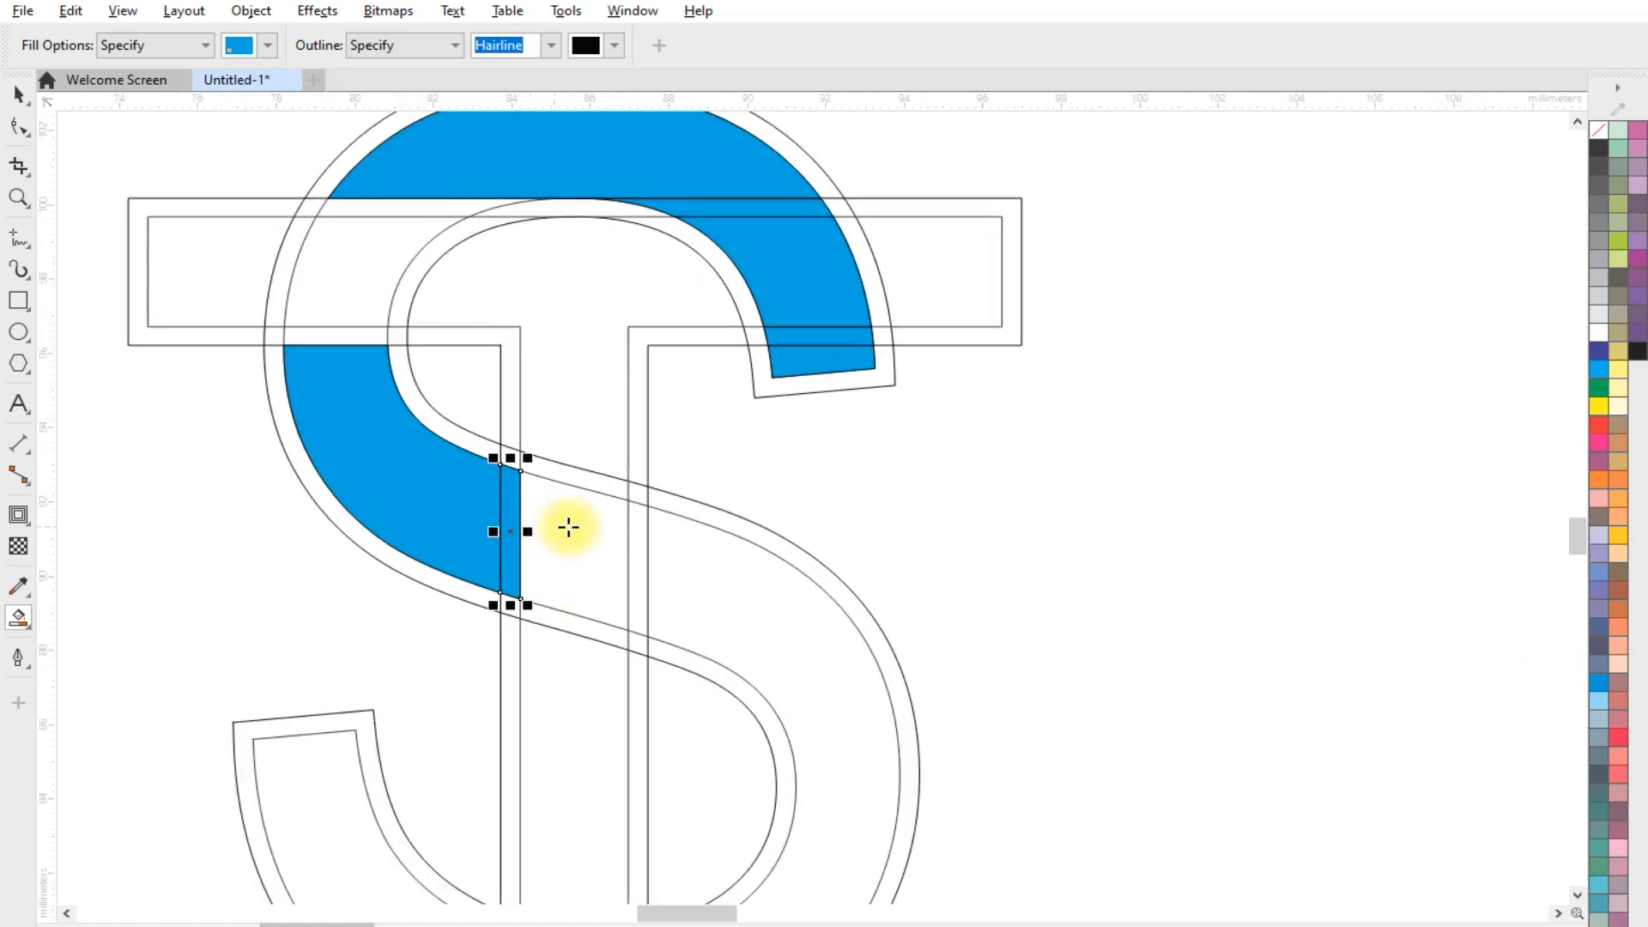
{"action": "left_click", "coordinate": [653, 531]}
{"action": "left_click", "coordinate": [639, 540]}
{"action": "scroll", "coordinate": [736, 515], "scroll_direction": "down", "scroll_amount": 4}
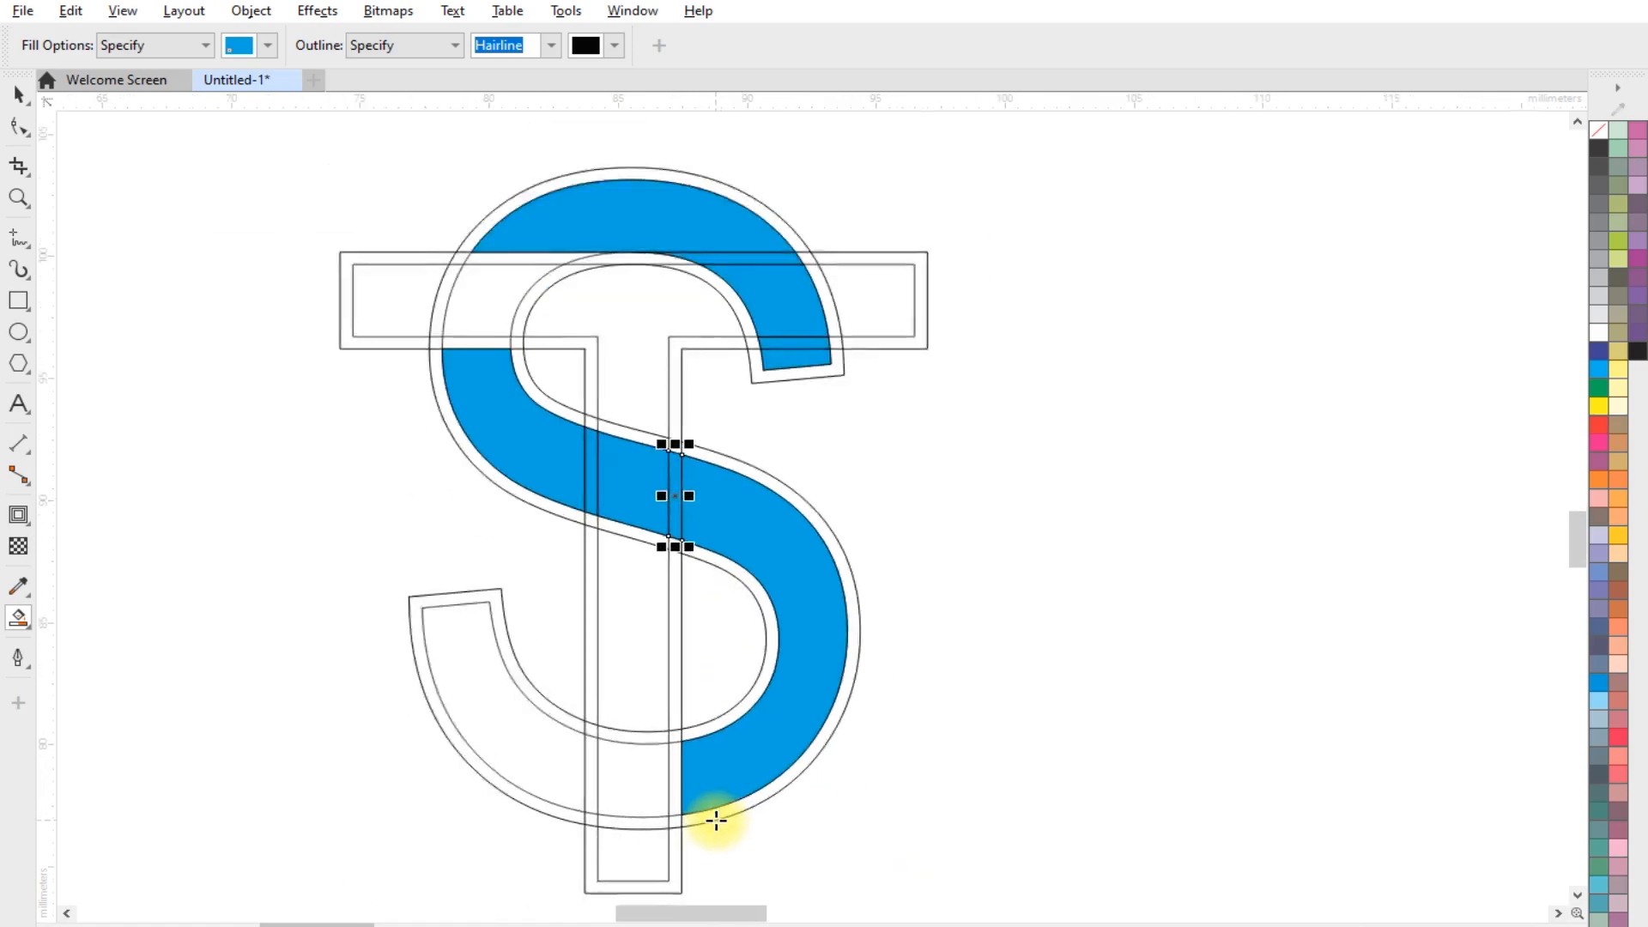
Fill the S's lower-left hook blue up to the left edge of the T's stem contour
{"action": "scroll", "coordinate": [718, 816], "scroll_direction": "up", "scroll_amount": 2}
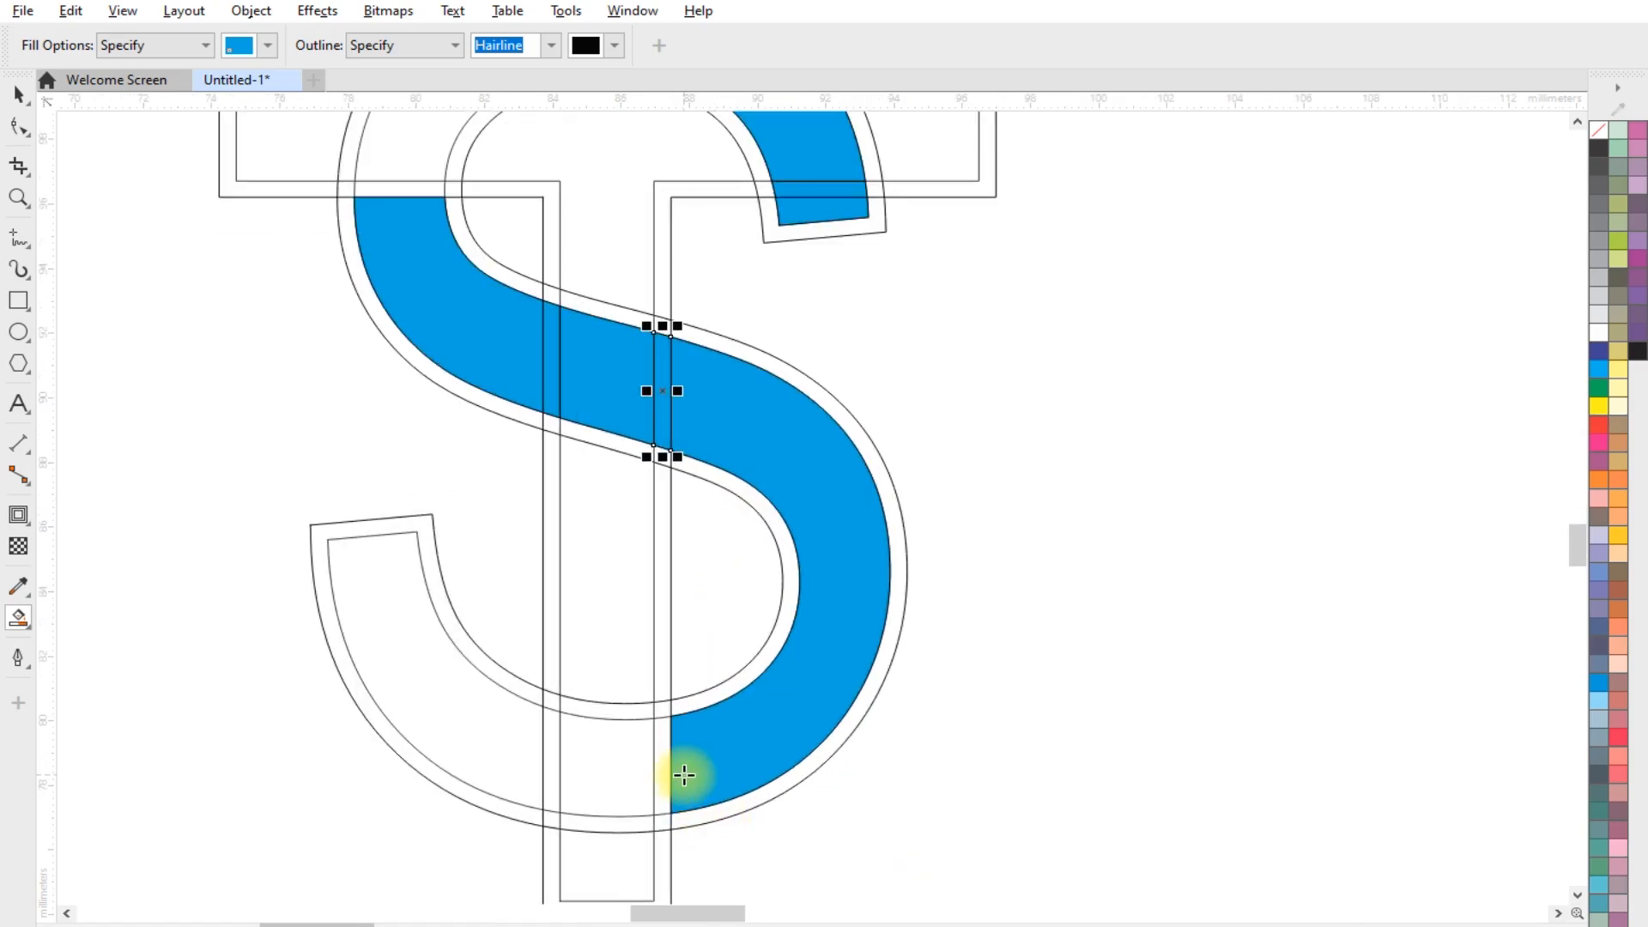
{"action": "left_click", "coordinate": [488, 728]}
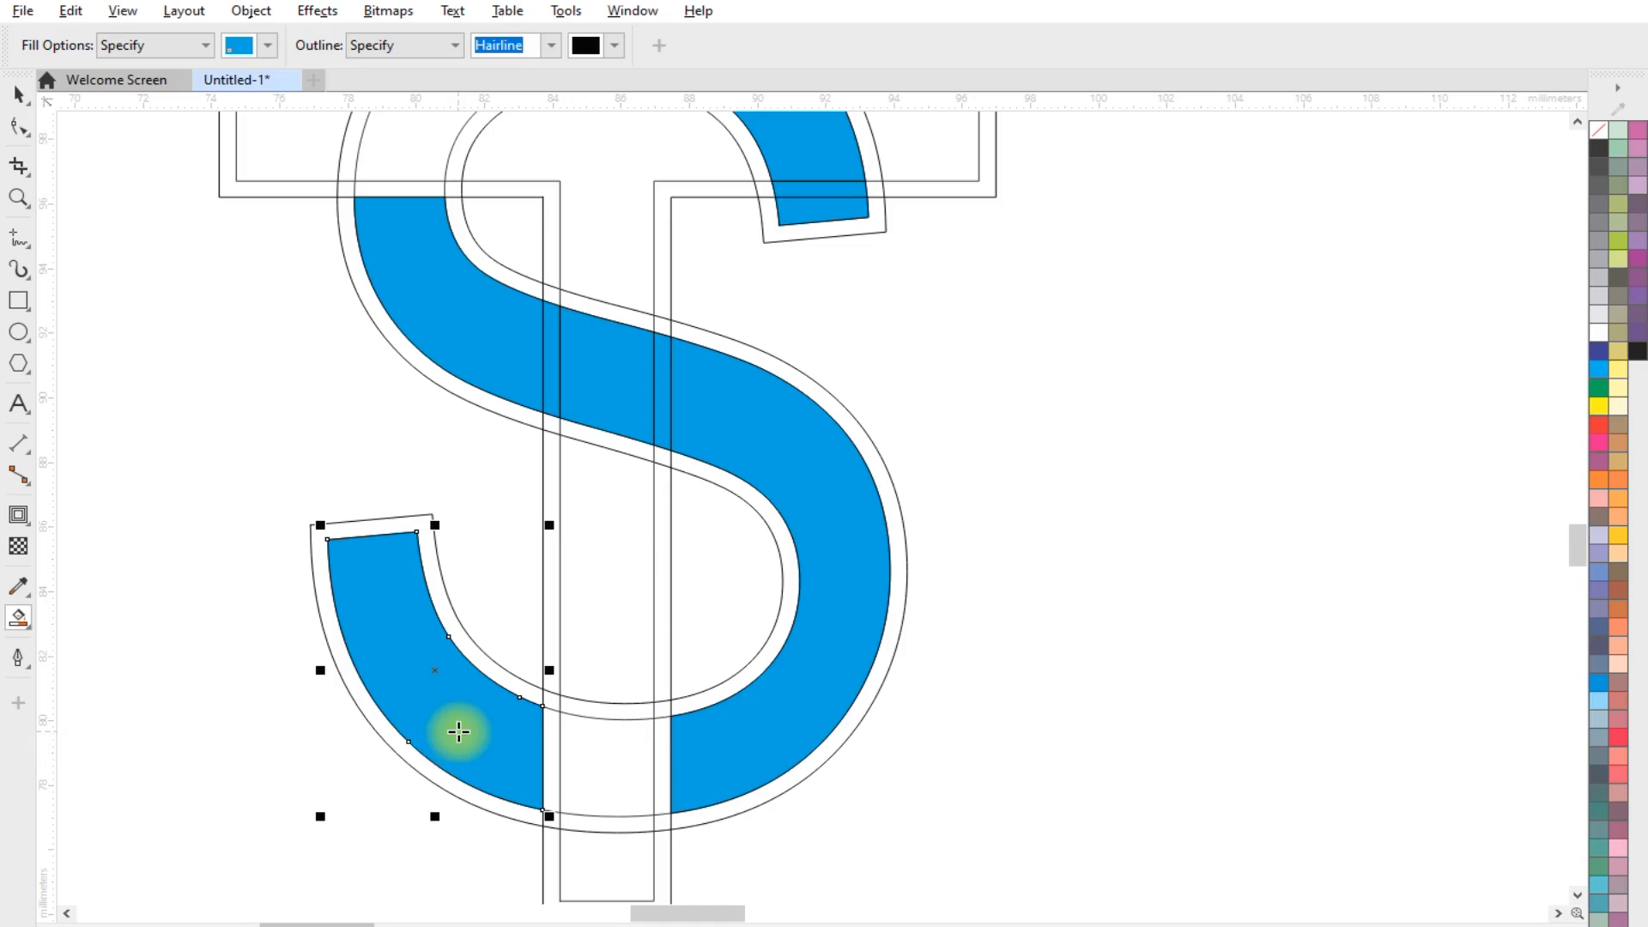
{"action": "scroll", "coordinate": [554, 691], "scroll_direction": "down", "scroll_amount": 1}
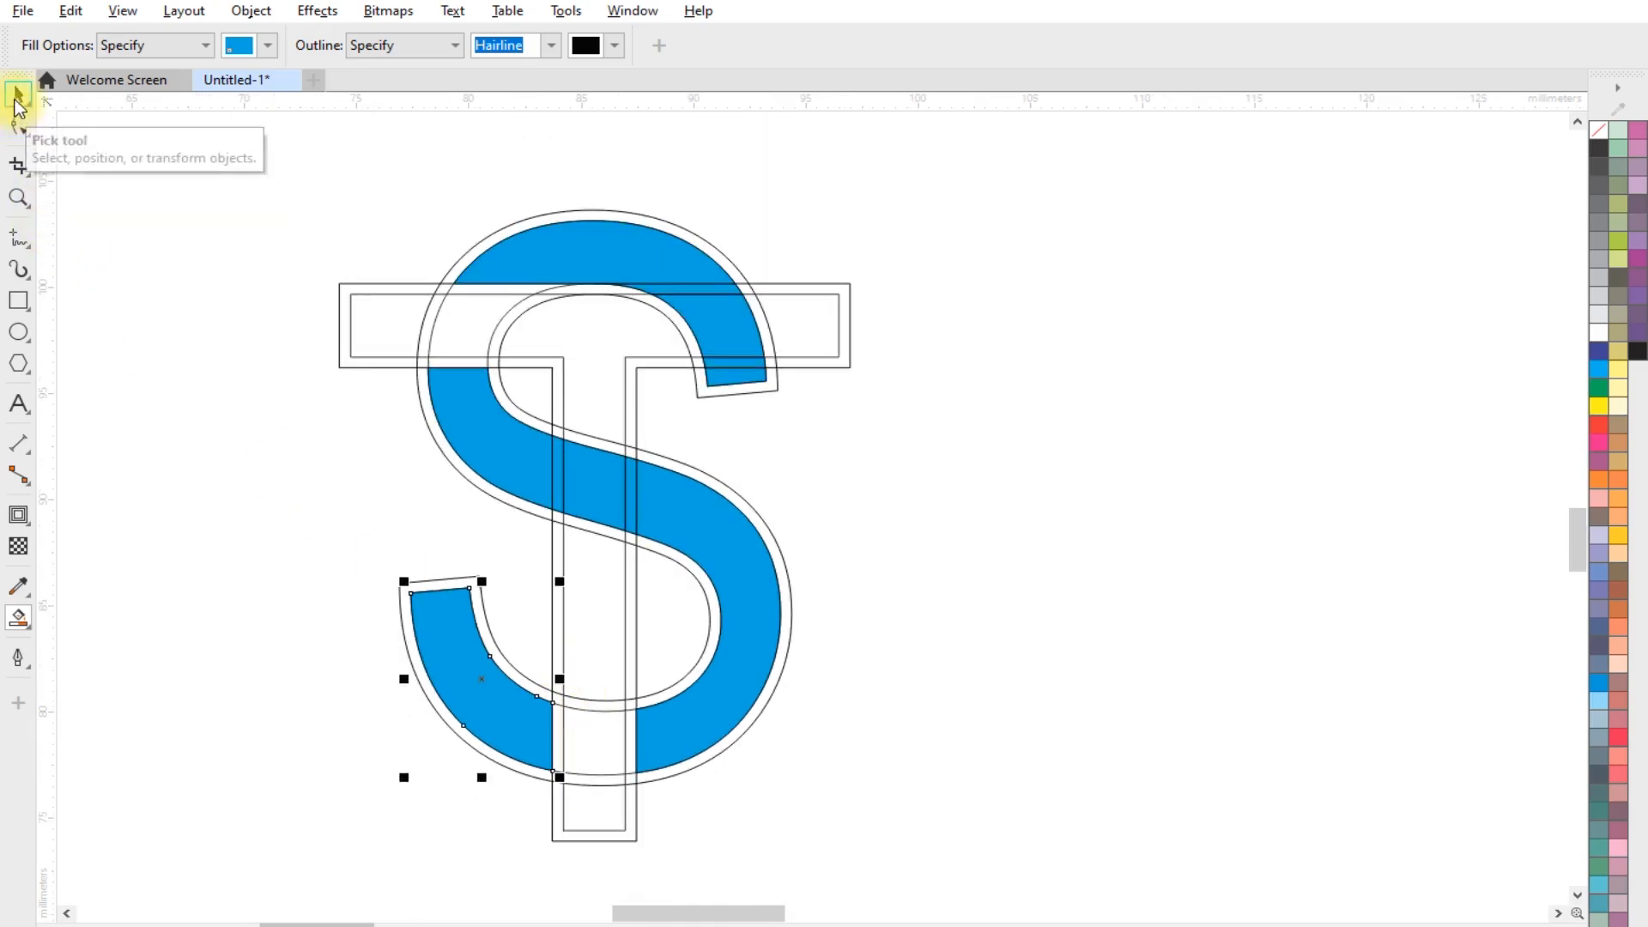
Select all the blue sections of the S and weld them into one object
{"action": "left_click", "coordinate": [16, 101]}
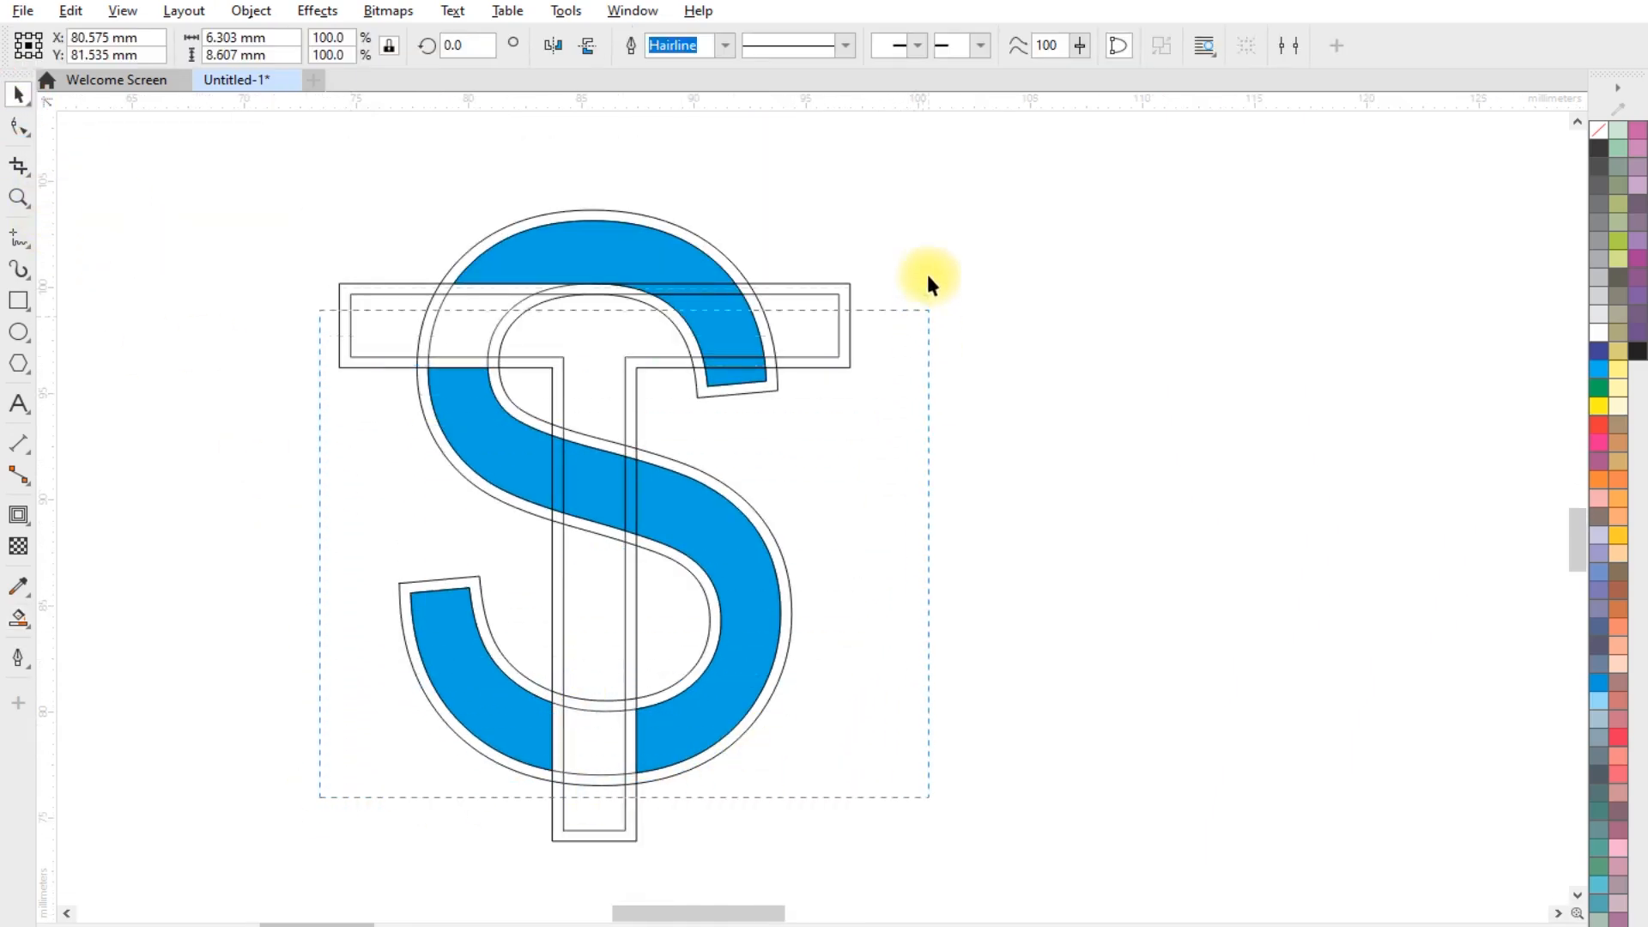
{"action": "left_click_drag", "start_coordinate": [592, 486], "coordinate": [1041, 480]}
{"action": "key", "text": "ctrl+z"}
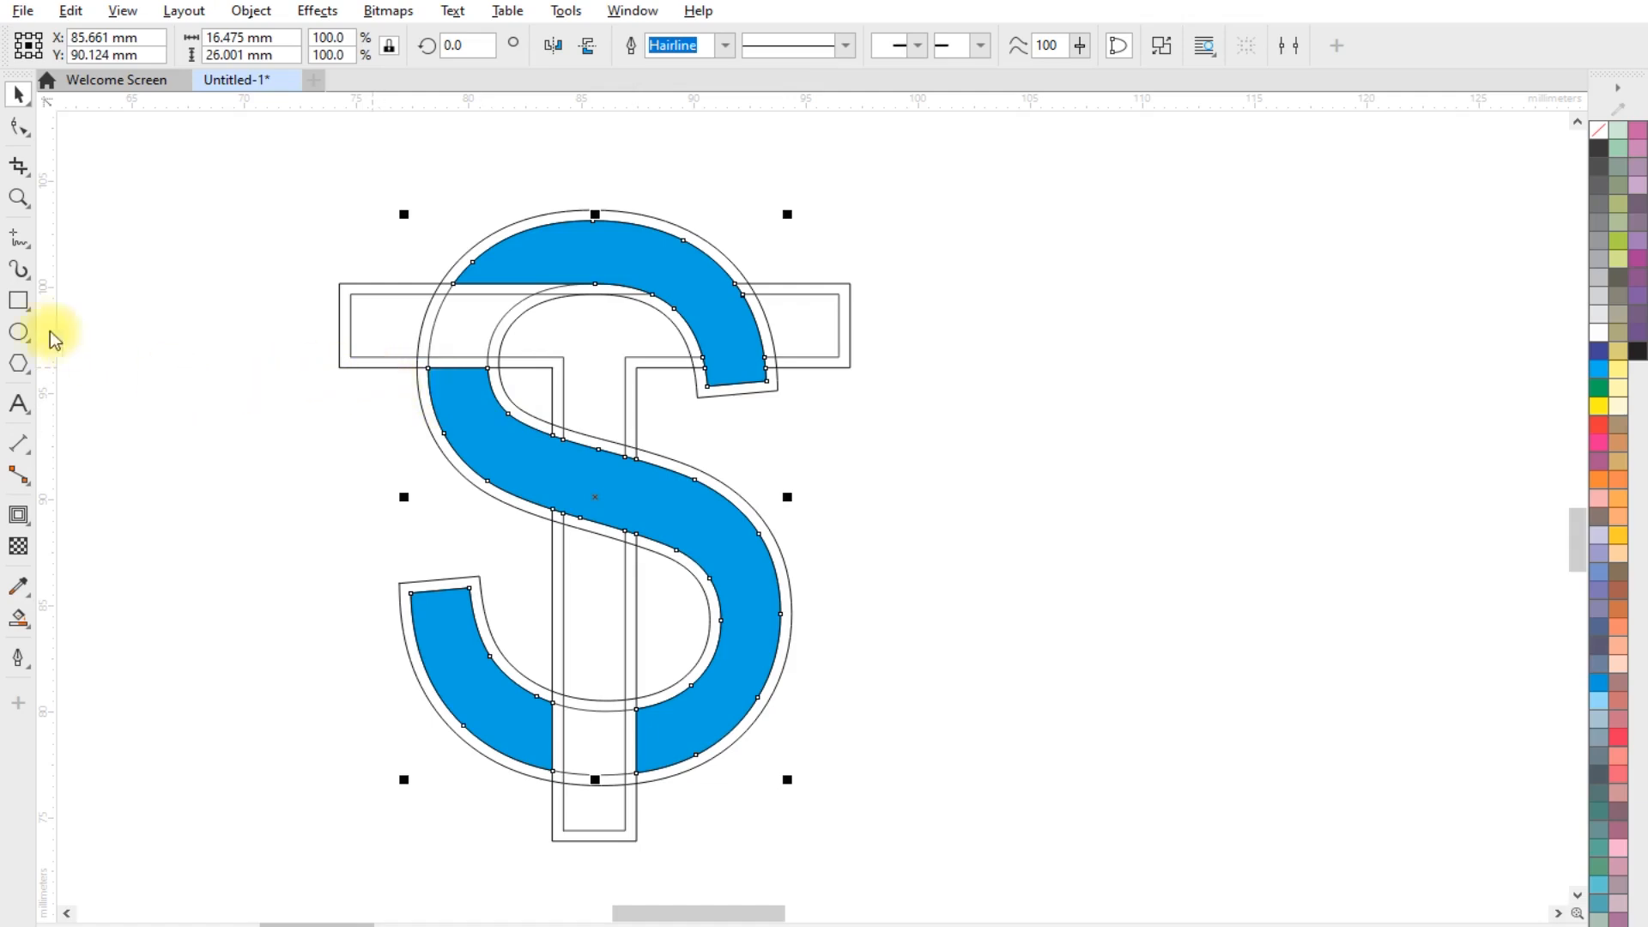
Set the Smart Fill colour to a crimson pink from the PANTONE solid coated palette
{"action": "left_click", "coordinate": [17, 617]}
{"action": "left_click", "coordinate": [109, 653]}
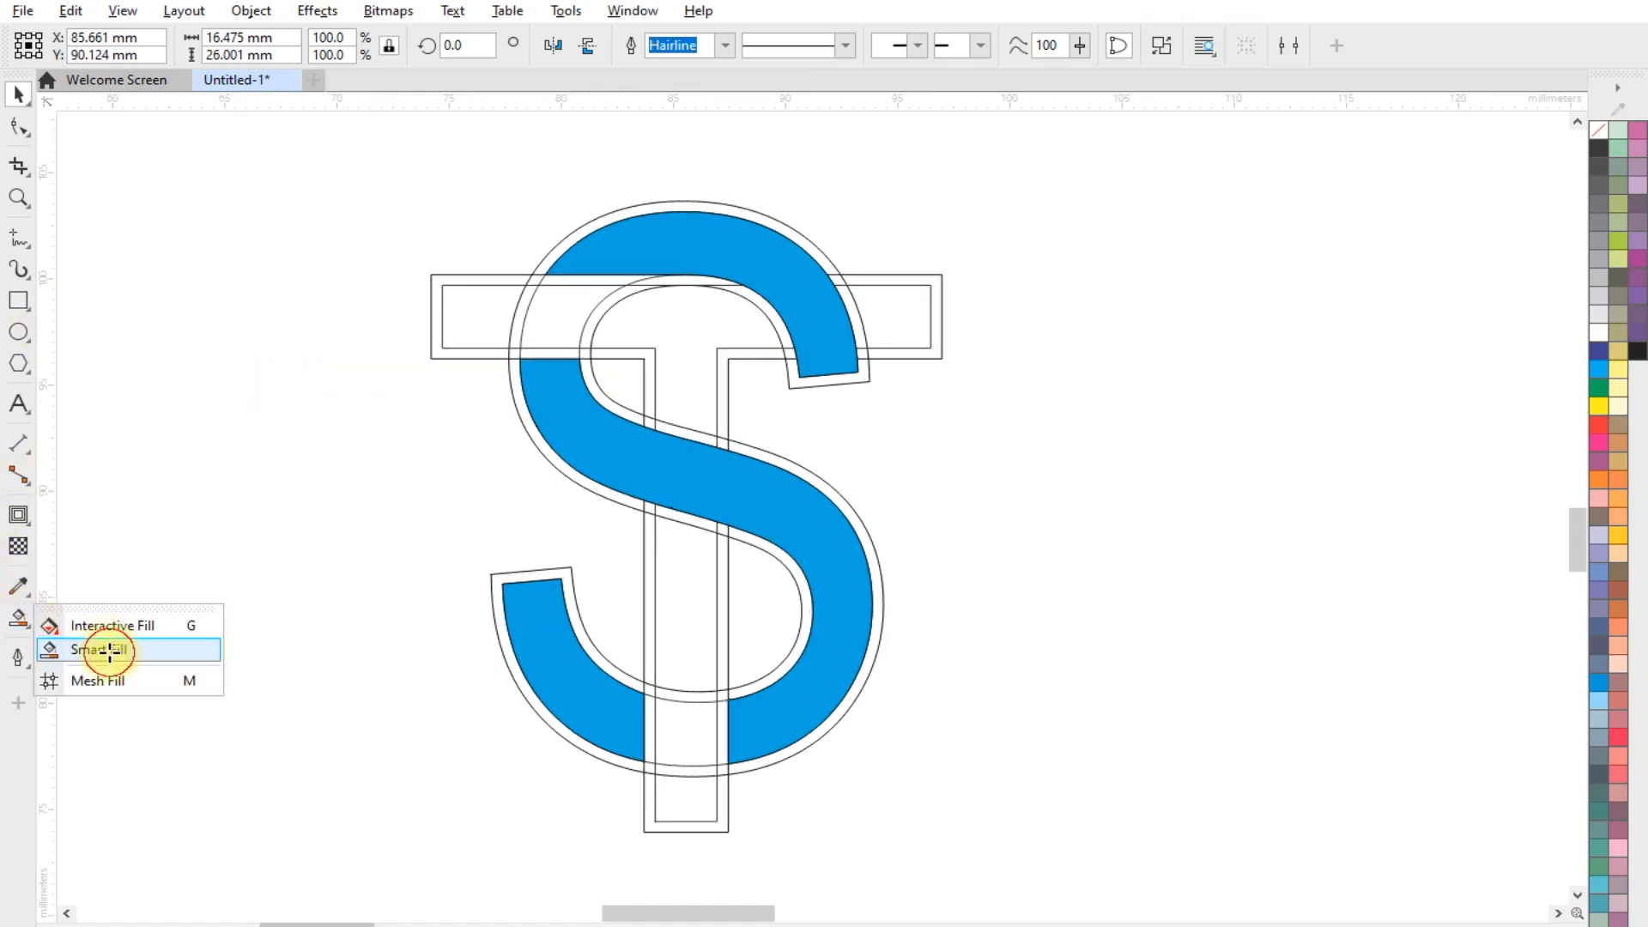
{"action": "left_click", "coordinate": [267, 44]}
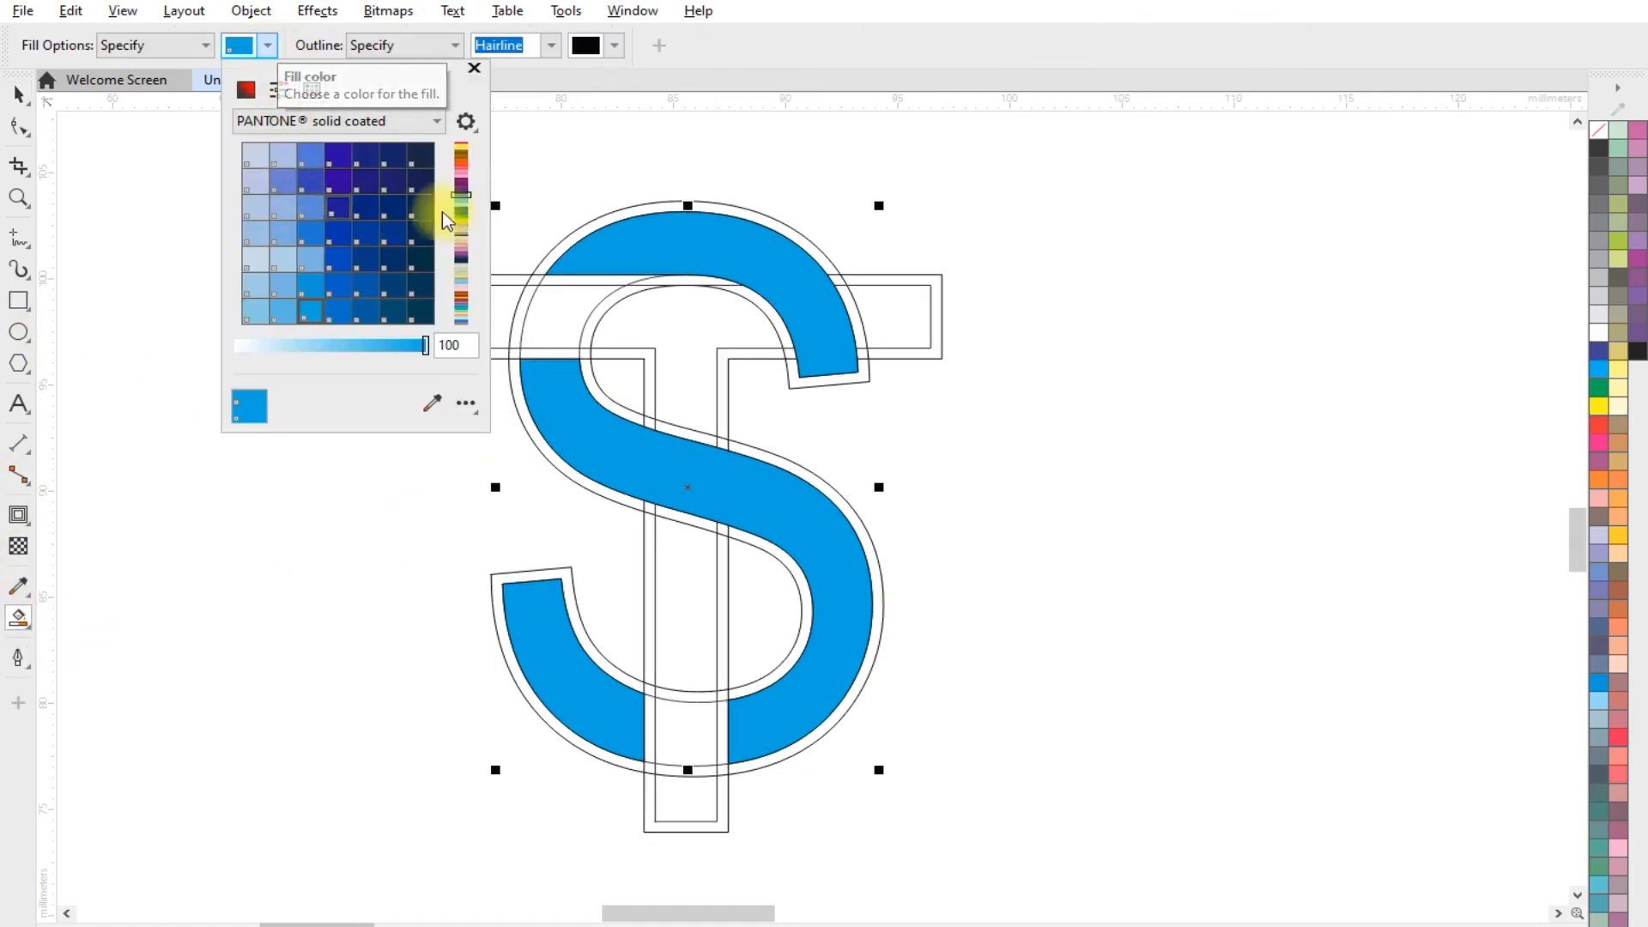
{"action": "left_click_drag", "start_coordinate": [468, 196], "coordinate": [461, 142]}
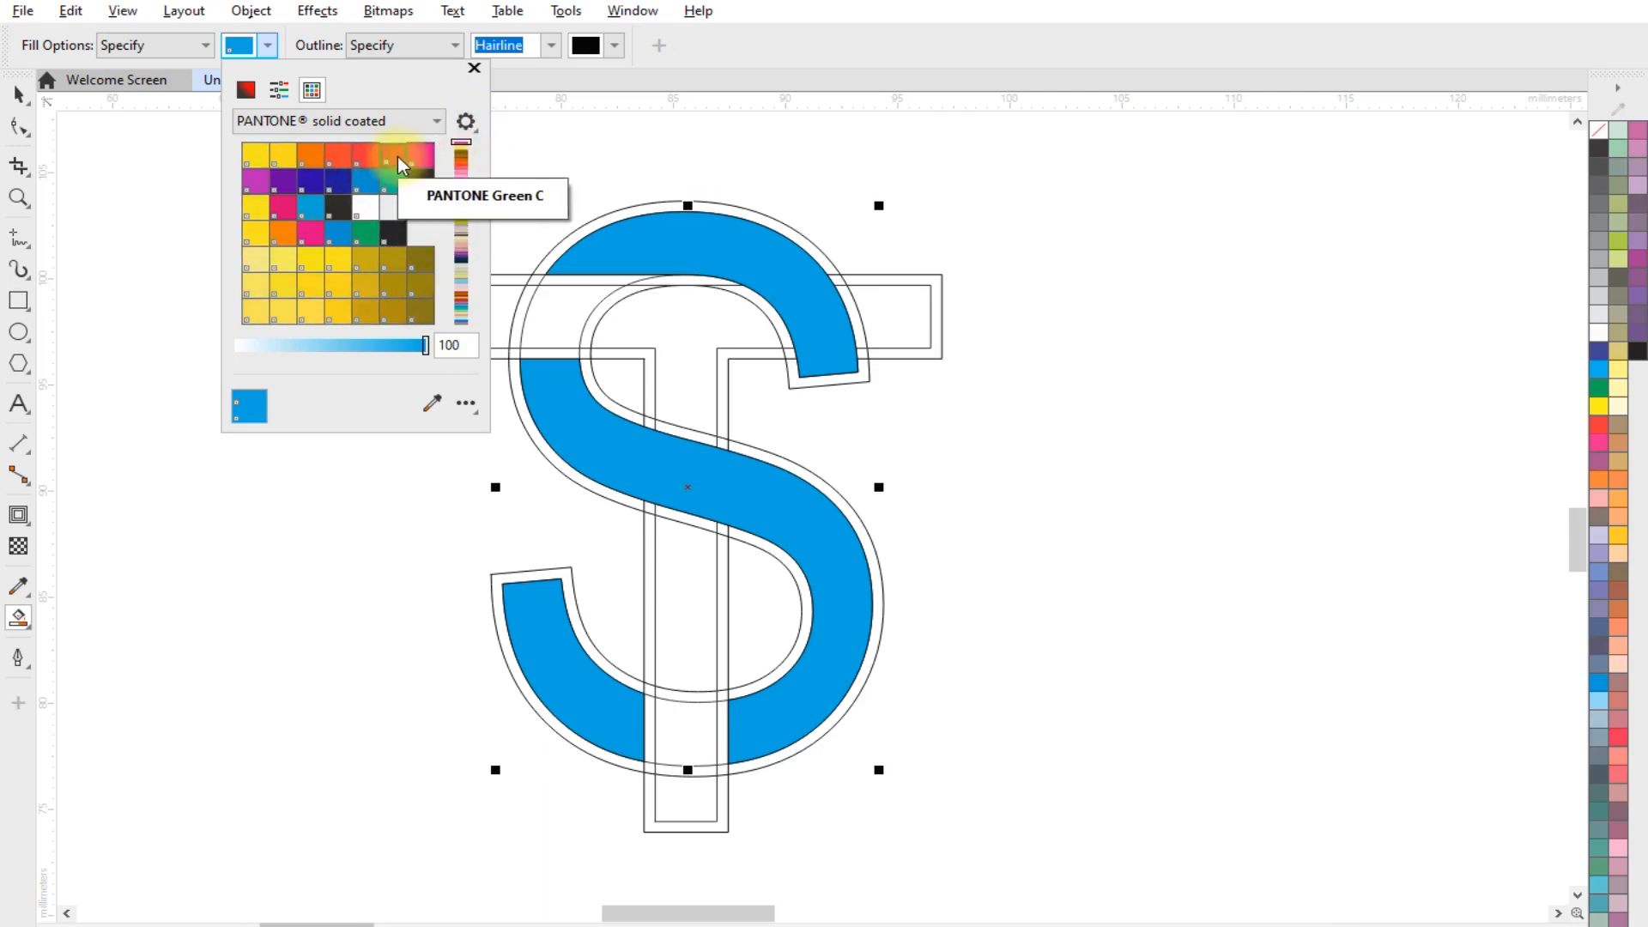
{"action": "left_click", "coordinate": [405, 189]}
{"action": "left_click", "coordinate": [506, 307]}
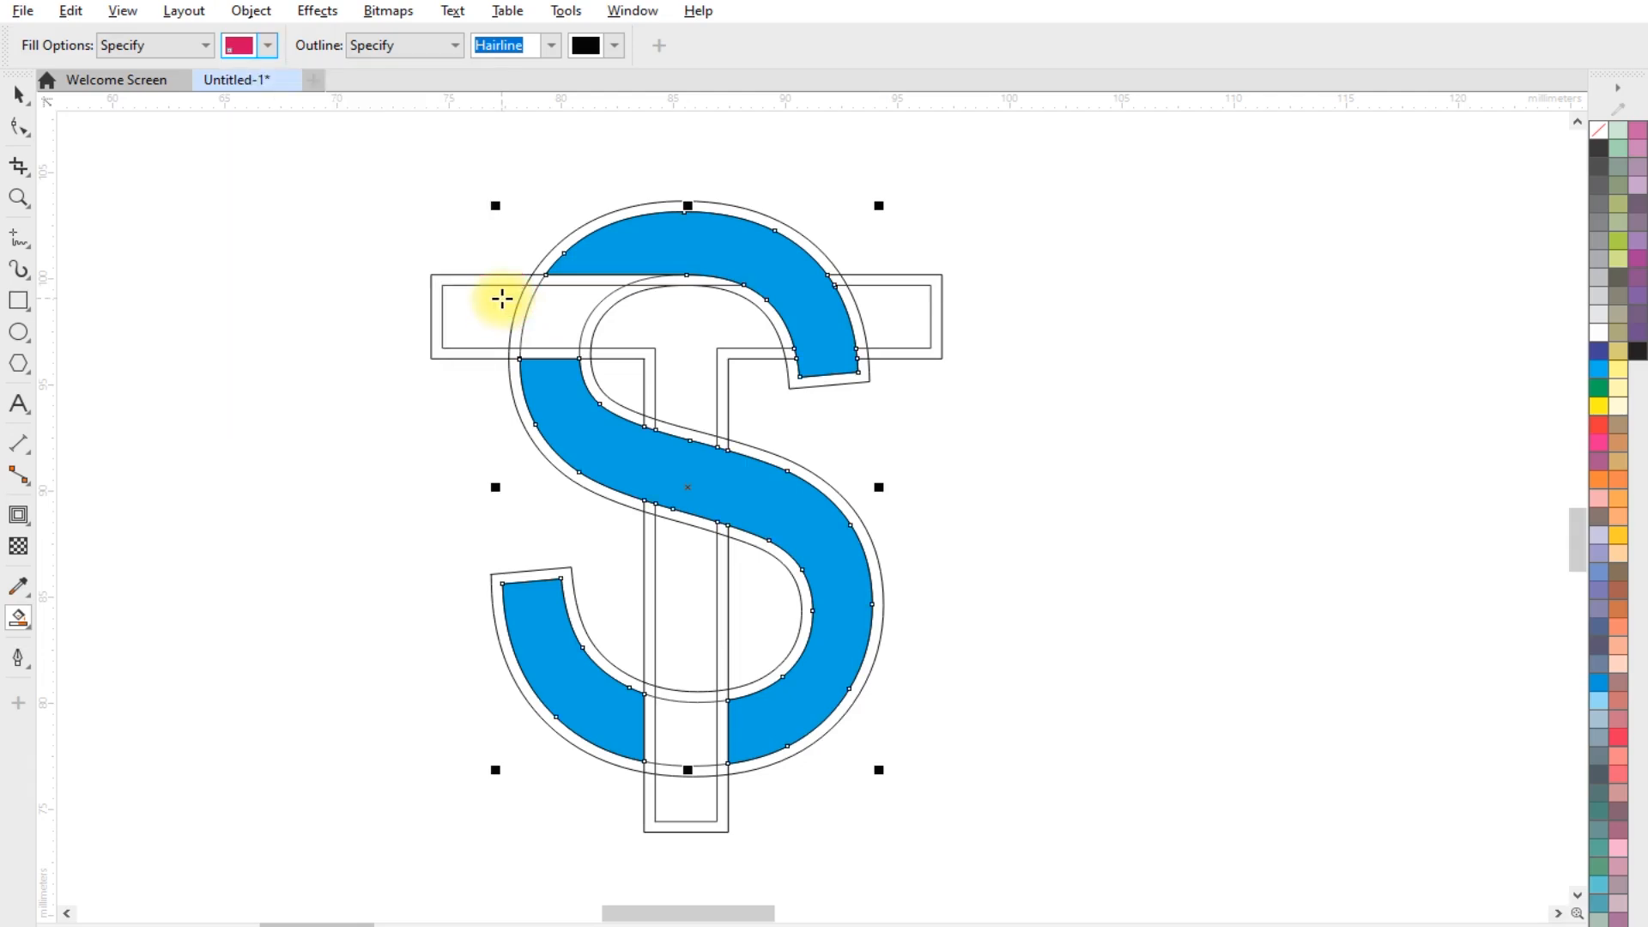
Fill the T's crossbar and upper stem crimson pink, skipping the gap where the S's blue upper arm and its contour cross
{"action": "left_click", "coordinate": [505, 296]}
{"action": "left_click", "coordinate": [549, 305]}
{"action": "scroll", "coordinate": [623, 303], "scroll_direction": "up", "scroll_amount": 1}
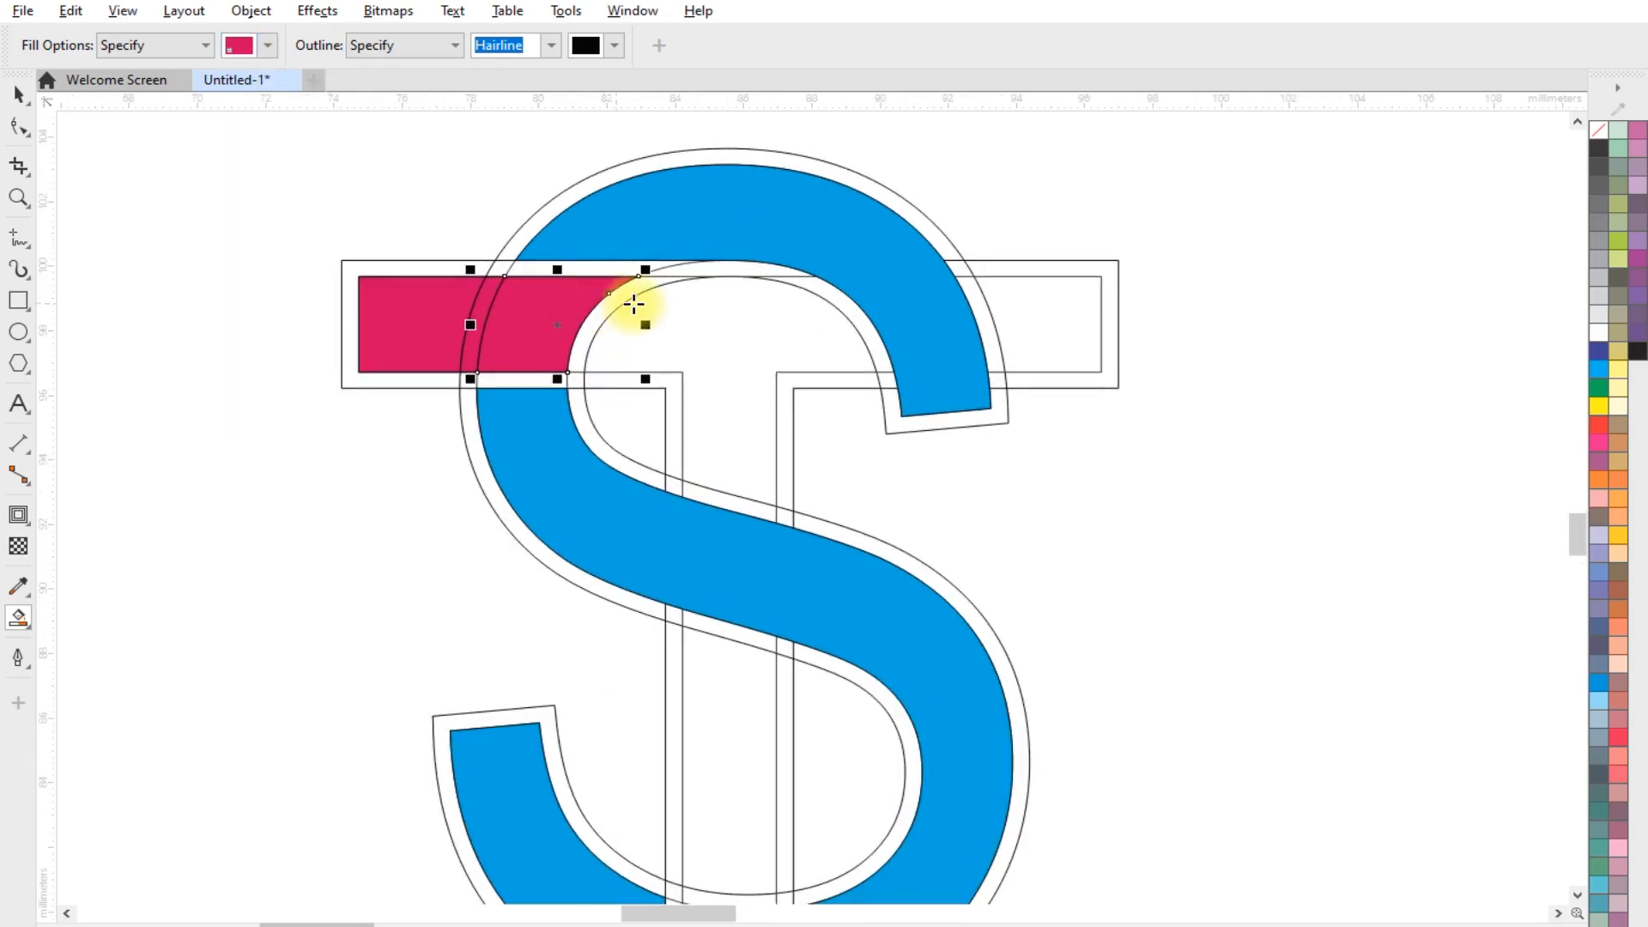
{"action": "left_click", "coordinate": [623, 293]}
{"action": "left_click", "coordinate": [702, 312]}
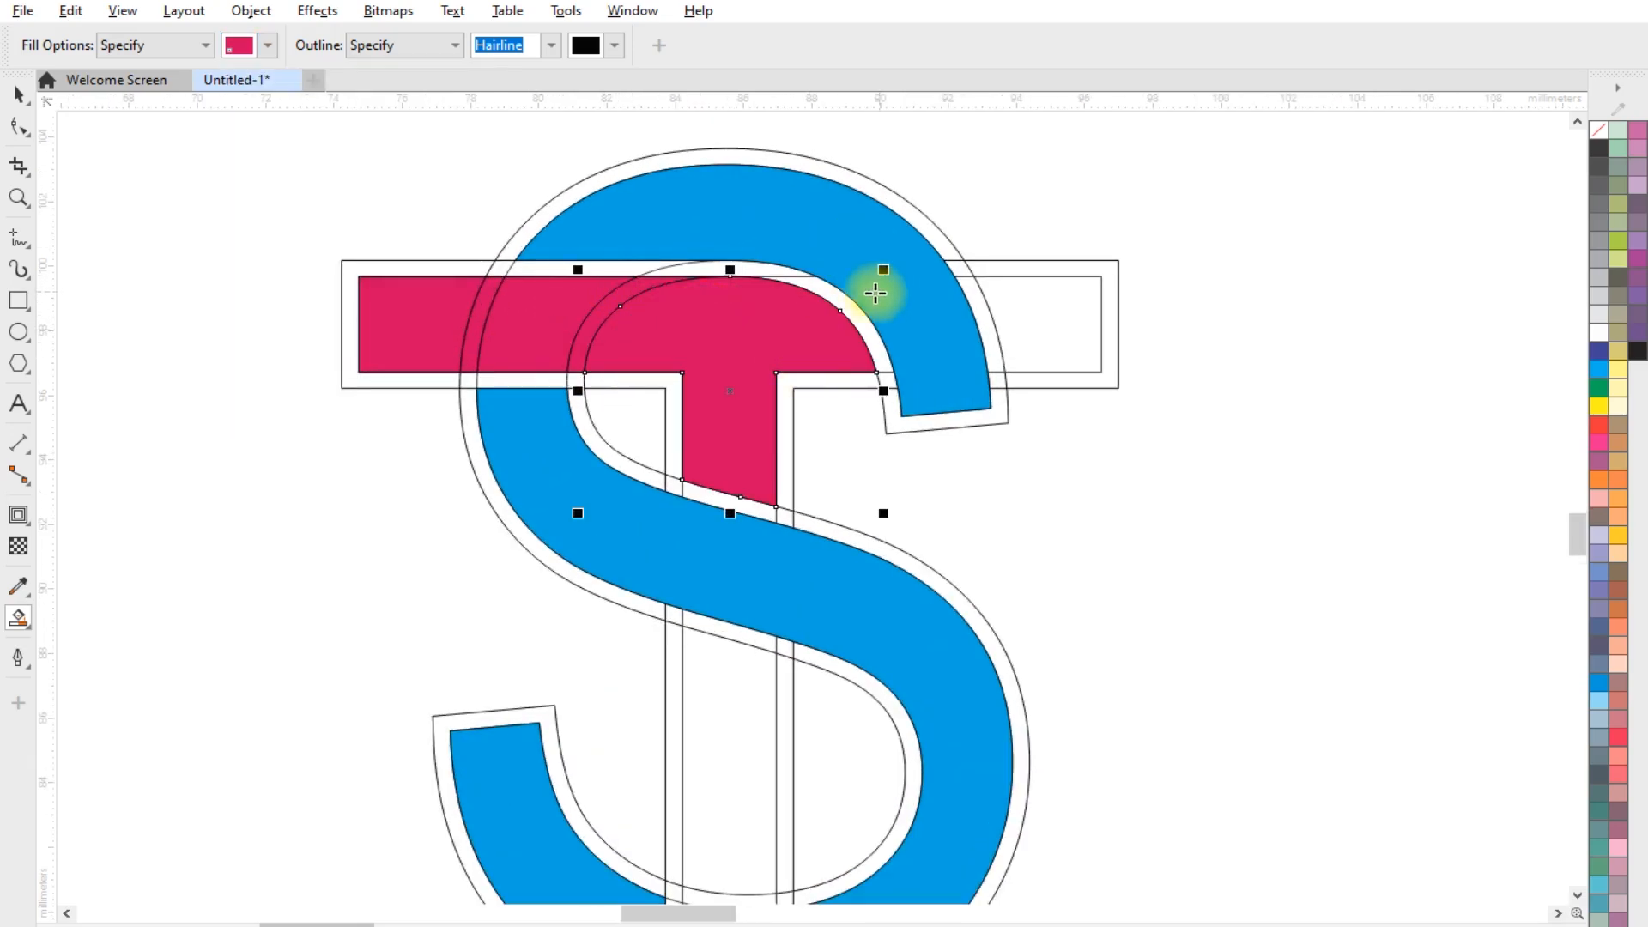
{"action": "left_click", "coordinate": [1030, 309]}
{"action": "scroll", "coordinate": [964, 309], "scroll_direction": "down", "scroll_amount": 1}
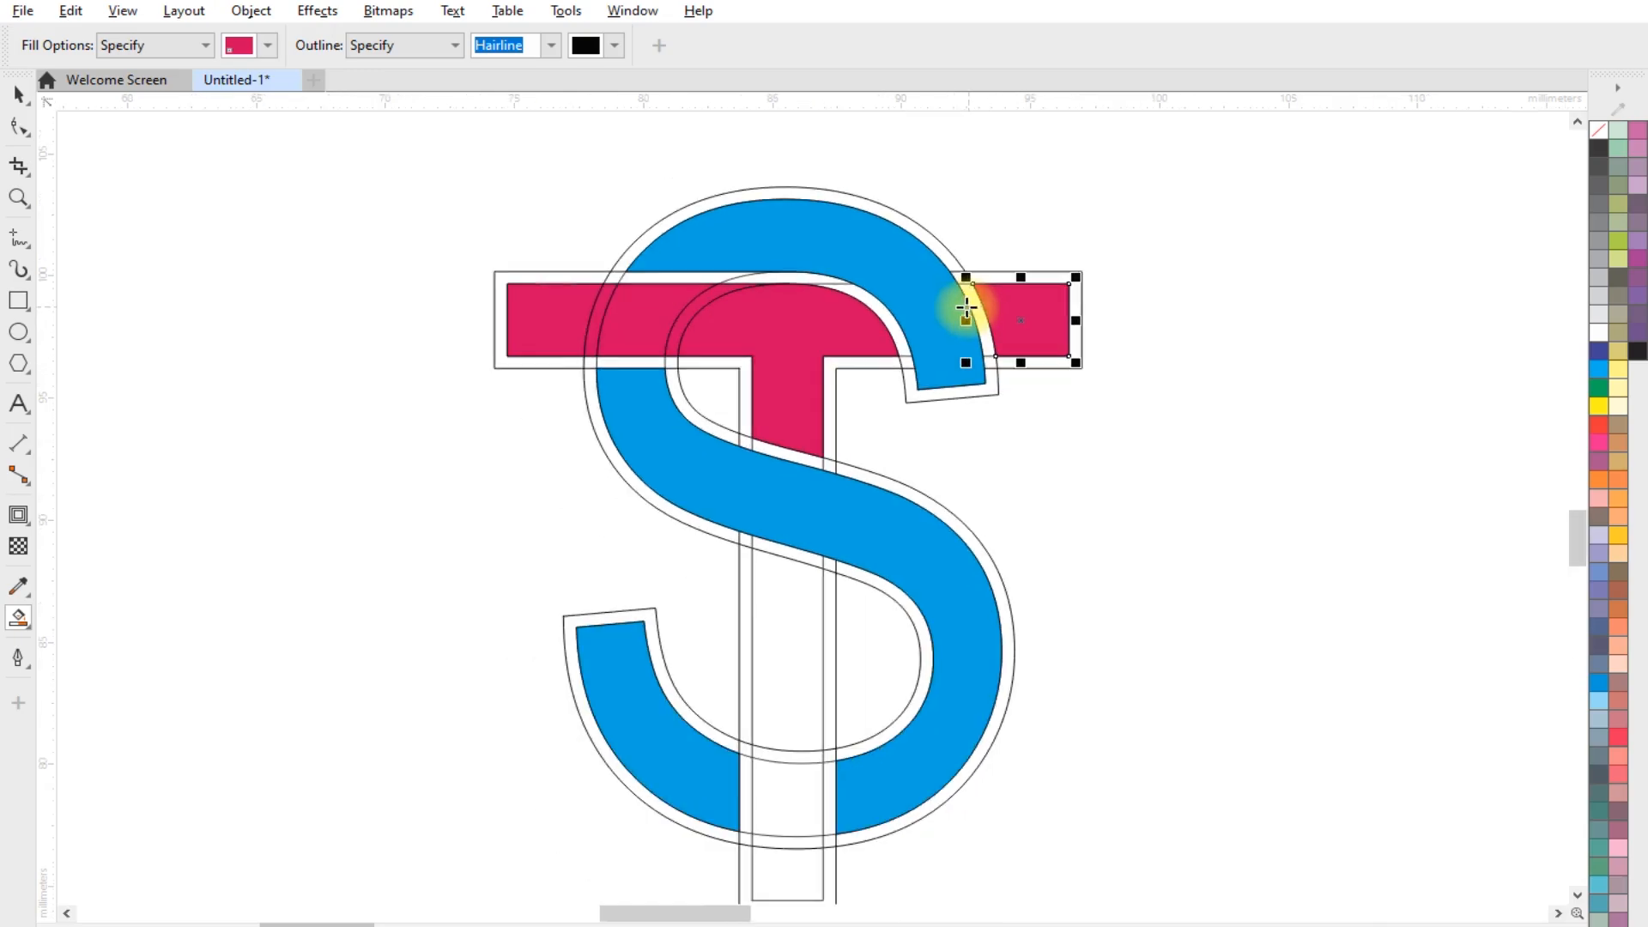
Fill the T's stem between the S's diagonal and its lower curve crimson pink
{"action": "scroll", "coordinate": [760, 595], "scroll_direction": "up", "scroll_amount": 1}
{"action": "left_click", "coordinate": [760, 595]}
{"action": "scroll", "coordinate": [773, 596], "scroll_direction": "up", "scroll_amount": 1}
{"action": "scroll", "coordinate": [784, 349], "scroll_direction": "down", "scroll_amount": 2}
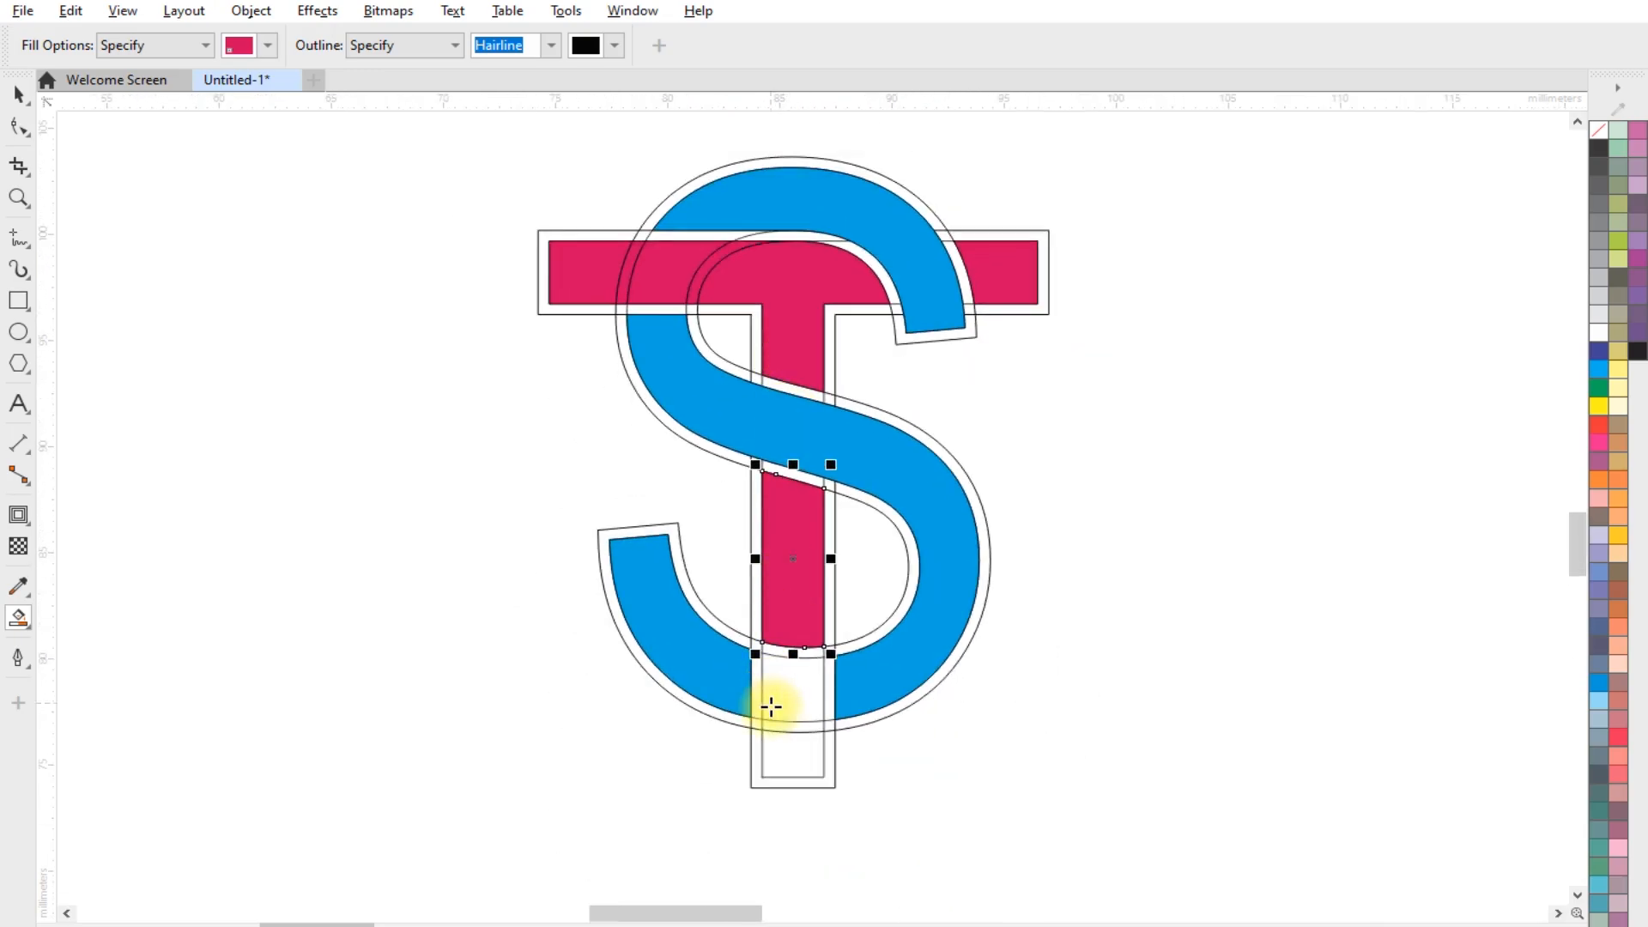
Fill the remaining T stem sections crimson pink, from the S's lower curve down to the stem's base
{"action": "scroll", "coordinate": [794, 647], "scroll_direction": "up", "scroll_amount": 2}
{"action": "scroll", "coordinate": [793, 646], "scroll_direction": "up", "scroll_amount": 2}
{"action": "left_click", "coordinate": [816, 625]}
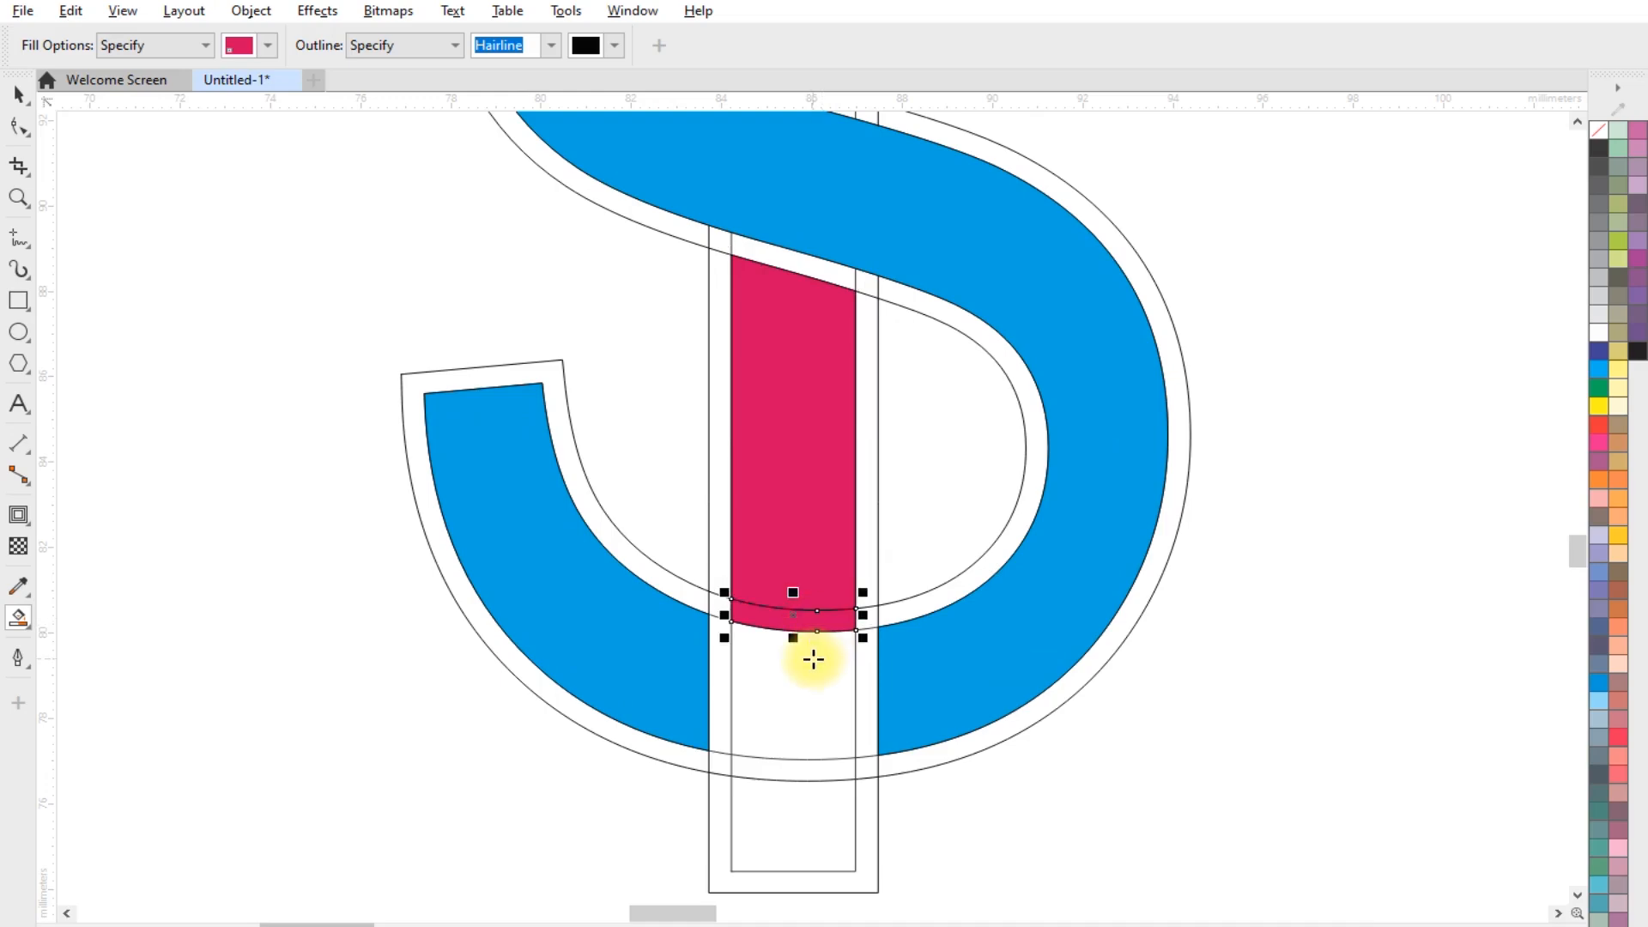
{"action": "left_click", "coordinate": [812, 655]}
{"action": "left_click", "coordinate": [813, 777]}
{"action": "left_click", "coordinate": [805, 824]}
{"action": "scroll", "coordinate": [736, 544], "scroll_direction": "down", "scroll_amount": 1}
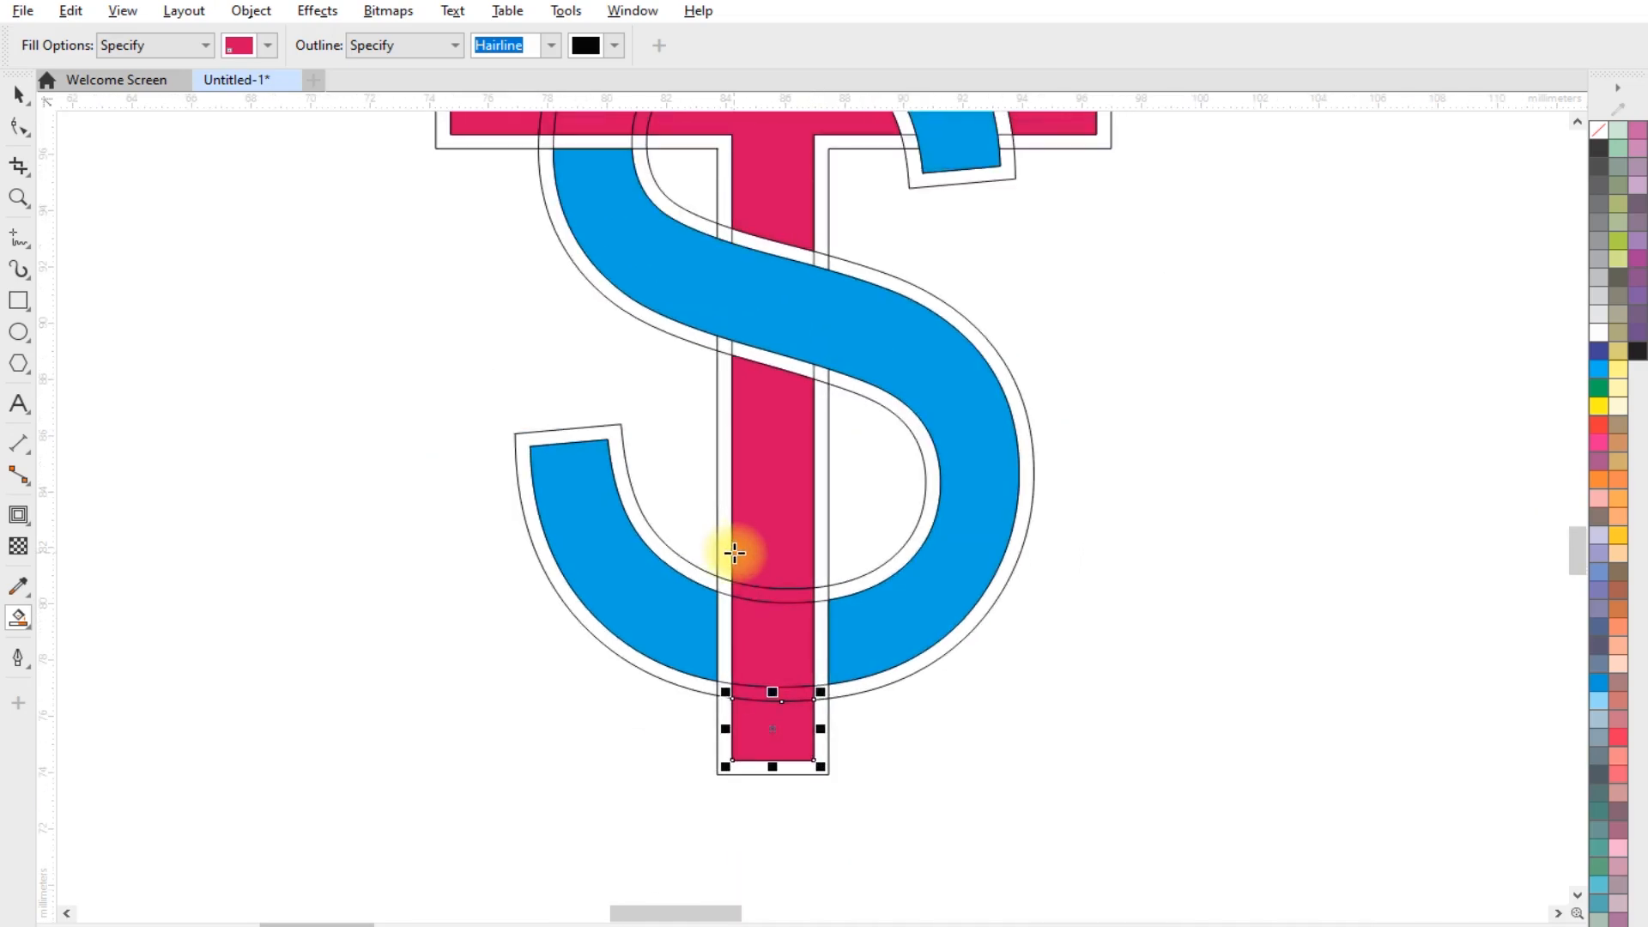
Select all the crimson pink sections of the T and weld them into one object
{"action": "scroll", "coordinate": [735, 552], "scroll_direction": "down", "scroll_amount": 1}
{"action": "left_click", "coordinate": [18, 95]}
{"action": "scroll", "coordinate": [589, 398], "scroll_direction": "down", "scroll_amount": 1}
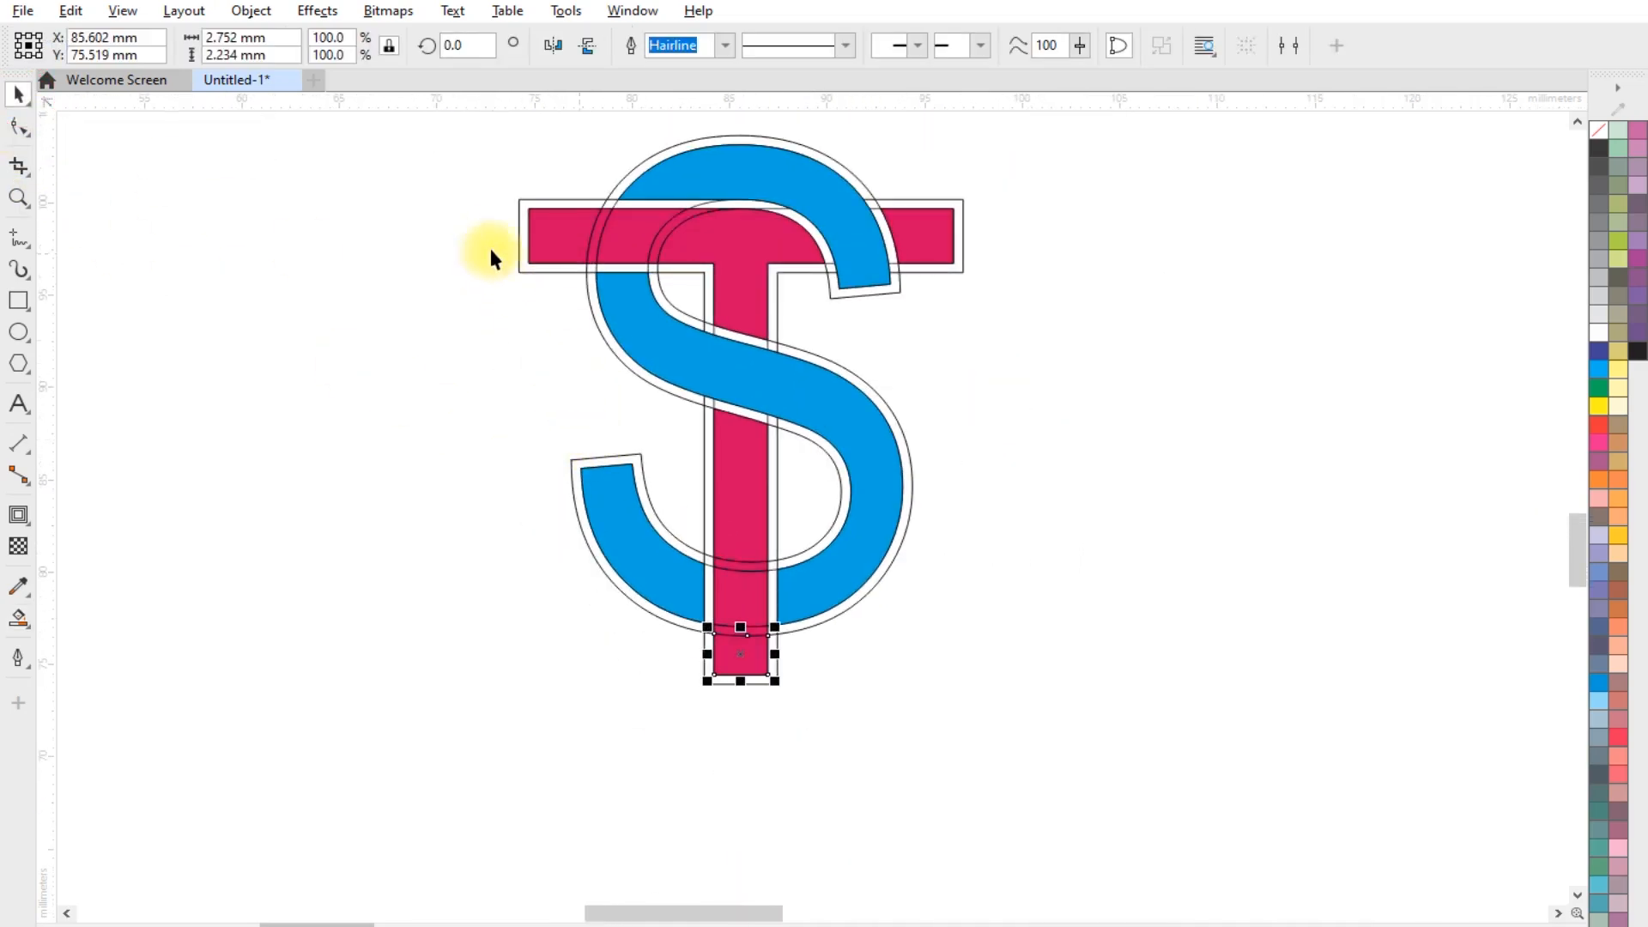
{"action": "left_click_drag", "start_coordinate": [496, 193], "coordinate": [940, 710]}
{"action": "left_click", "coordinate": [681, 44]}
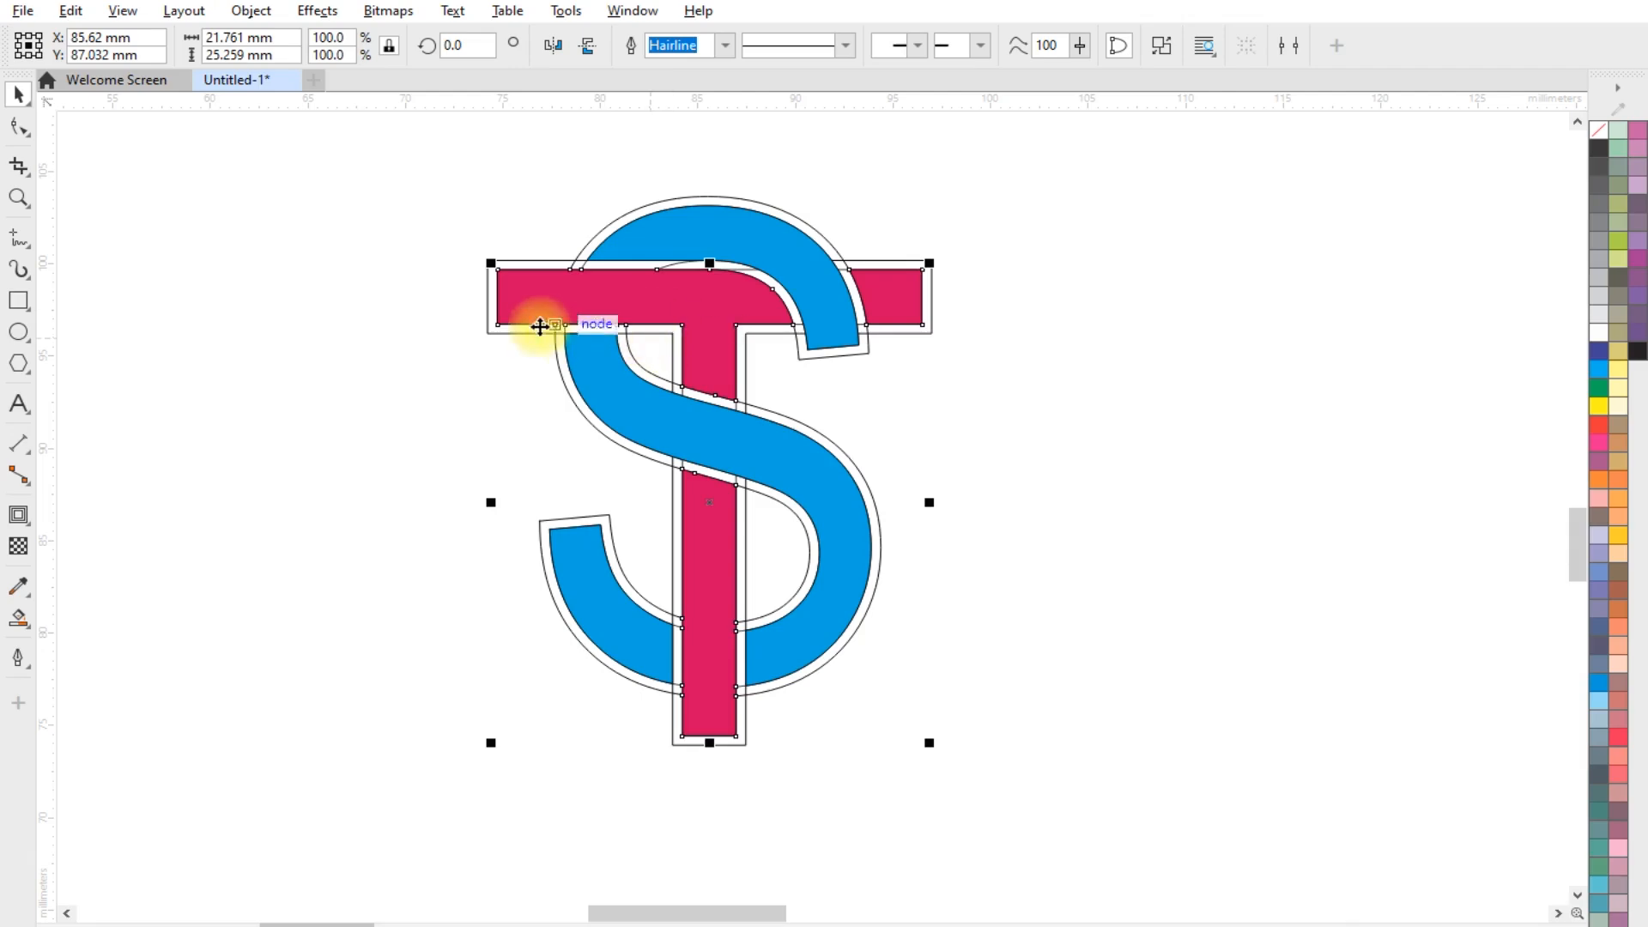
Select the coloured T and S together and move them about 47 mm to the right, clear of the original outlines
{"action": "left_click", "coordinate": [430, 315]}
{"action": "left_click", "coordinate": [554, 304]}
{"action": "left_click", "coordinate": [698, 232], "text": "shift"}
{"action": "scroll", "coordinate": [414, 372], "scroll_direction": "down", "scroll_amount": 2}
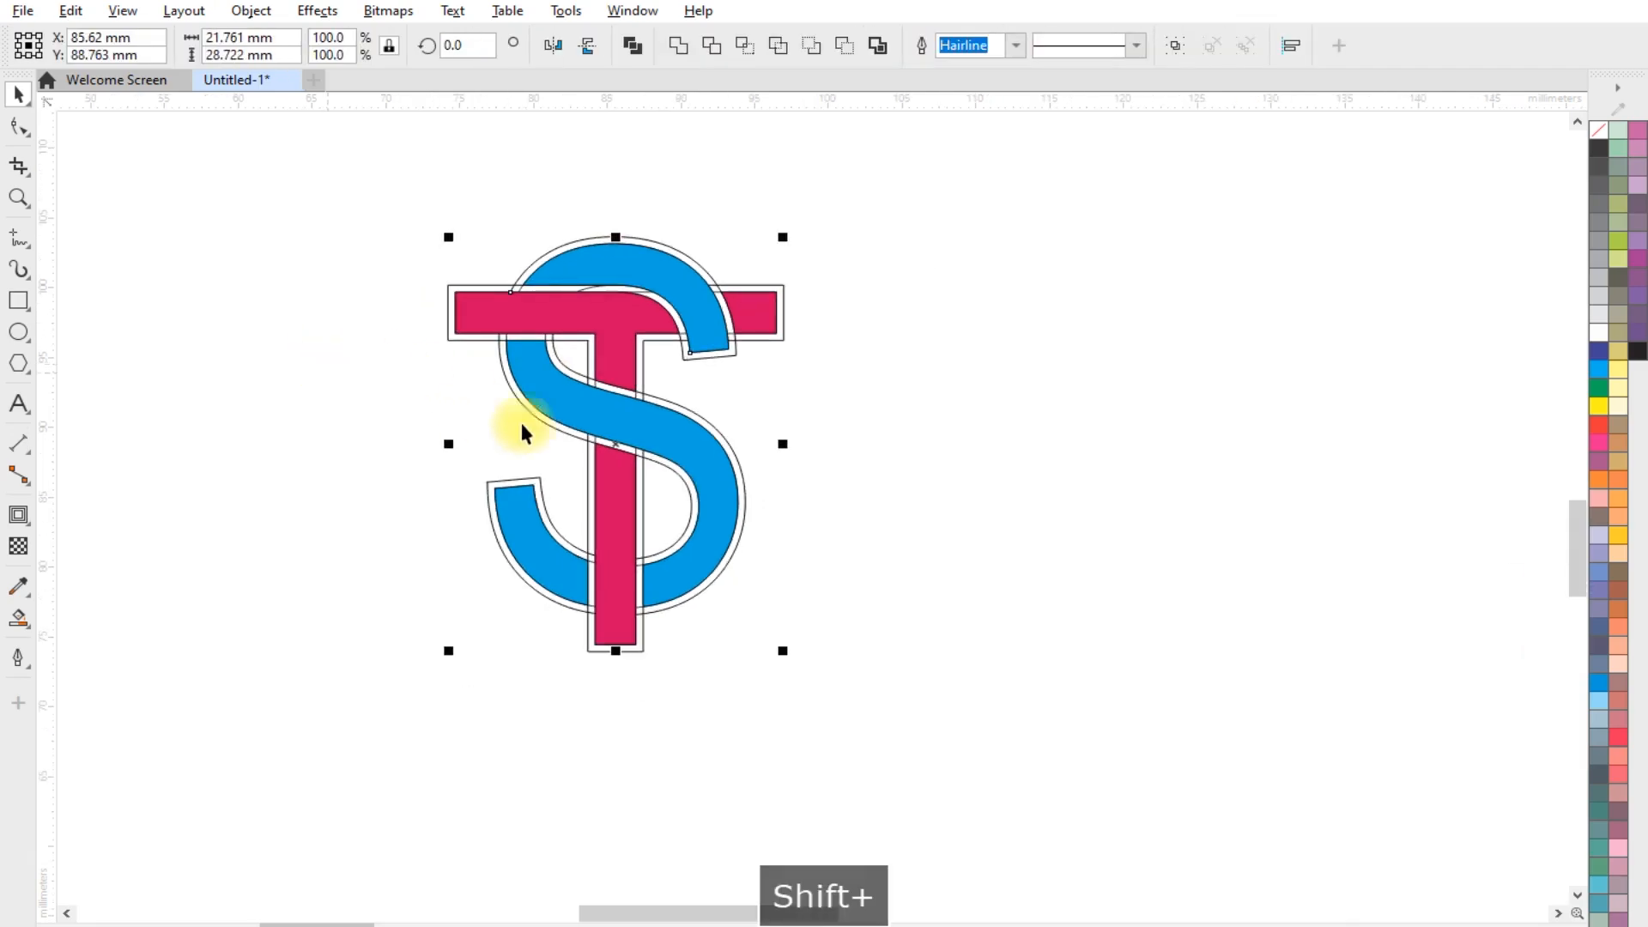
{"action": "left_click_drag", "start_coordinate": [605, 415], "coordinate": [1299, 429]}
{"action": "scroll", "coordinate": [286, 385], "scroll_direction": "down", "scroll_amount": 1}
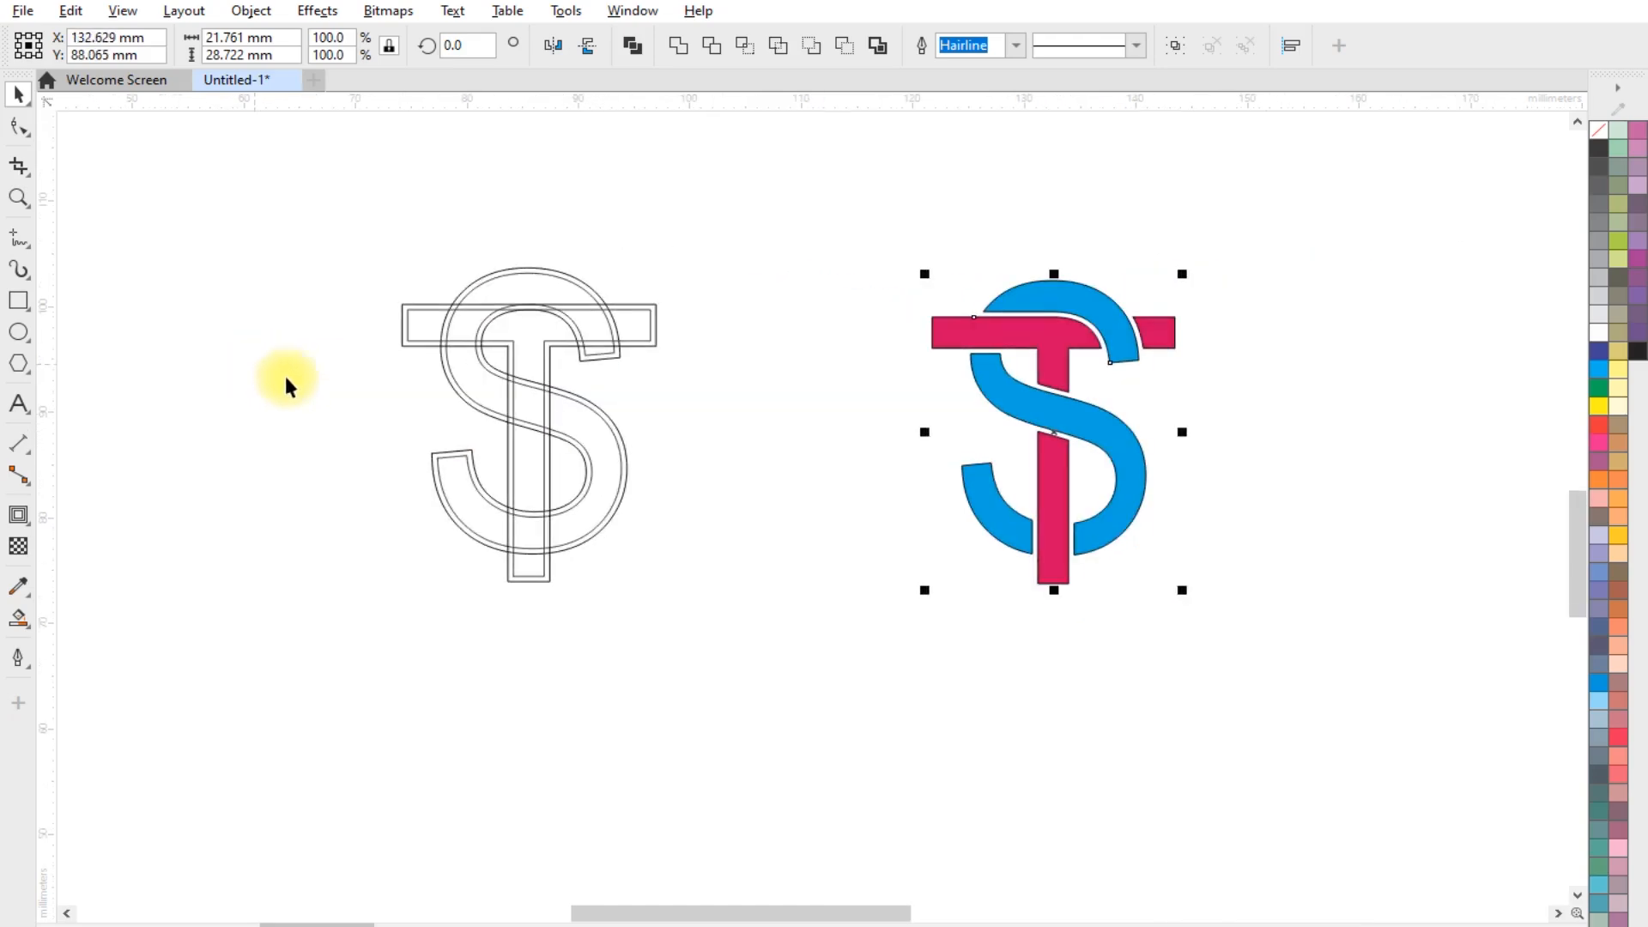
{"action": "scroll", "coordinate": [1253, 451], "scroll_direction": "up", "scroll_amount": 4}
{"action": "scroll", "coordinate": [486, 449], "scroll_direction": "down", "scroll_amount": 1}
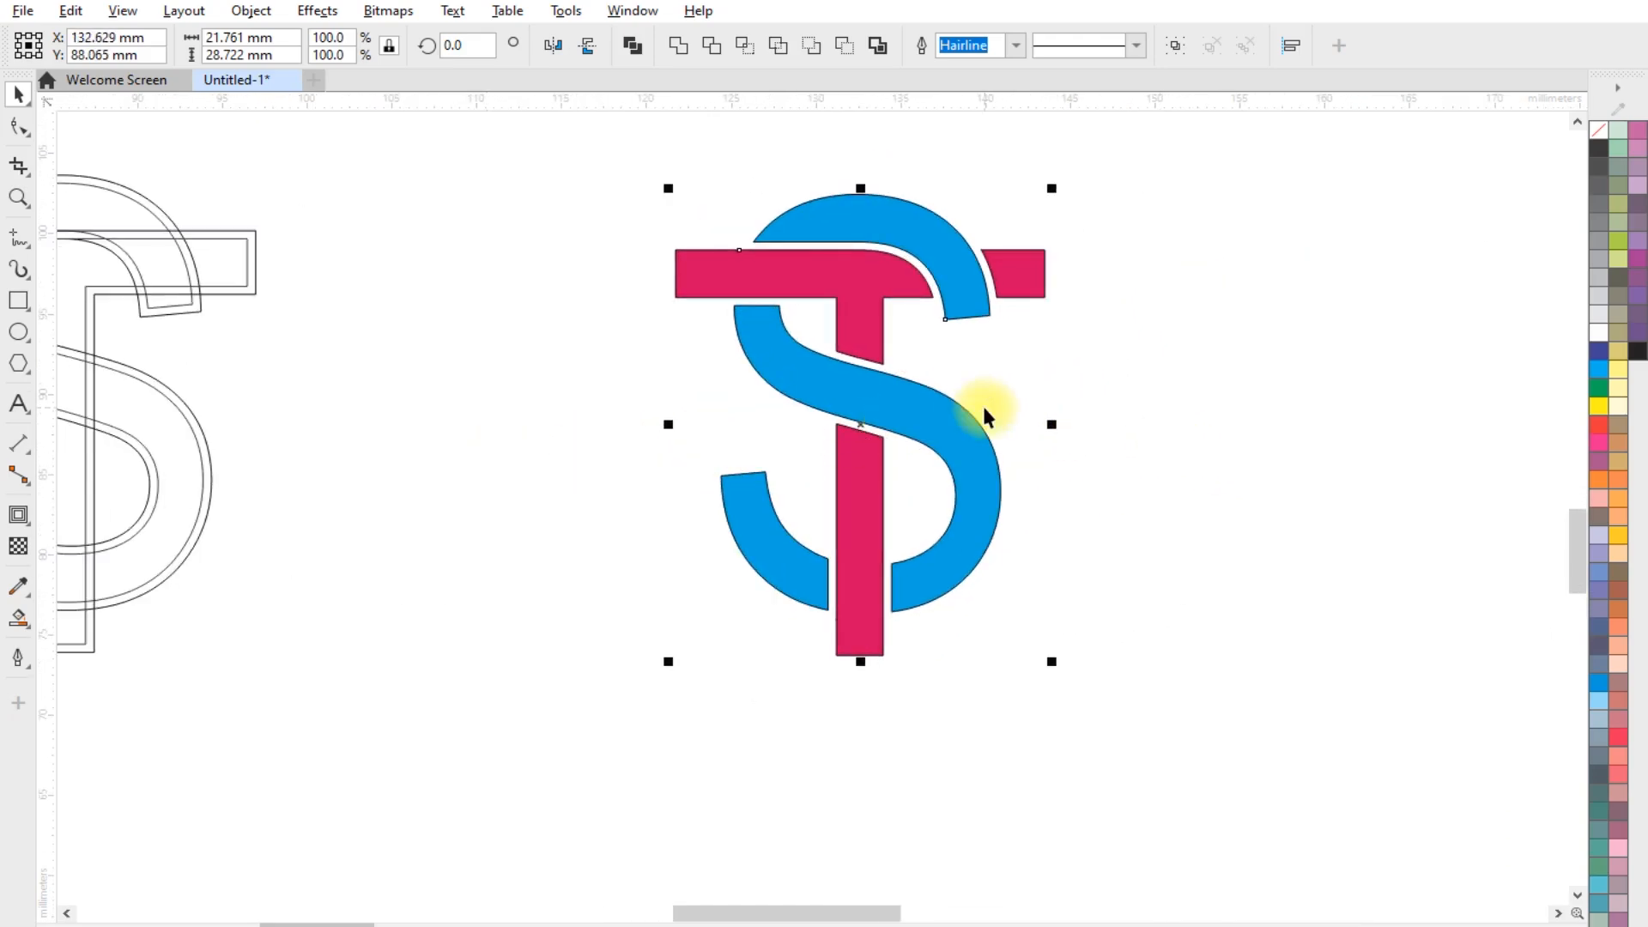
{"action": "scroll", "coordinate": [985, 408], "scroll_direction": "up", "scroll_amount": 1}
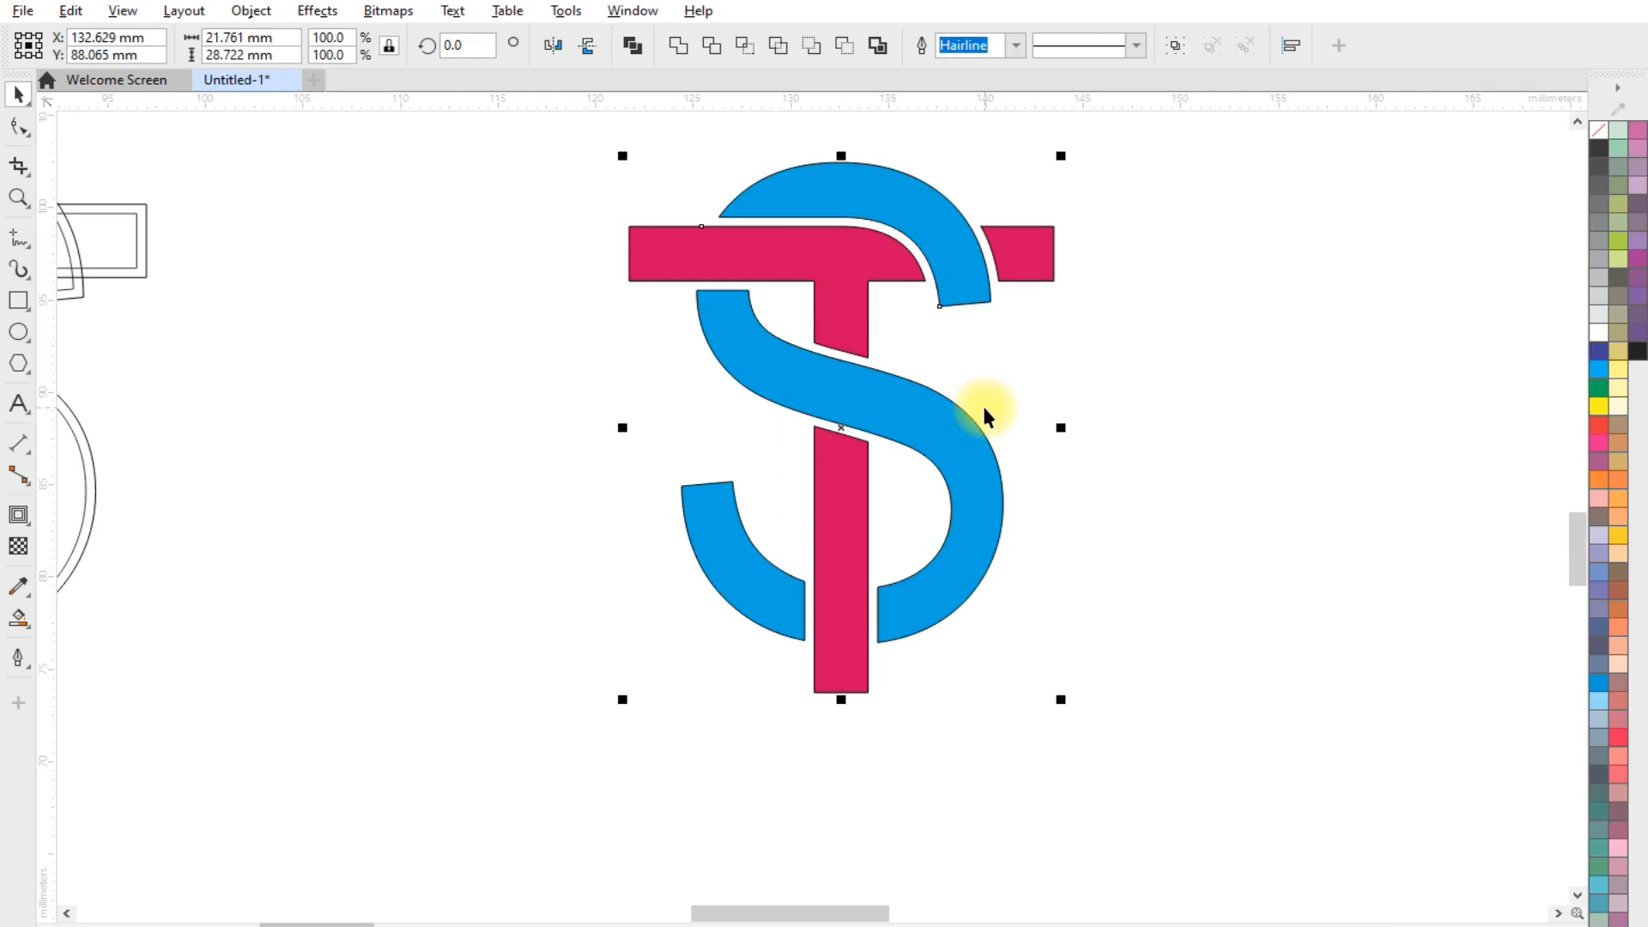
{"action": "scroll", "coordinate": [643, 483], "scroll_direction": "down", "scroll_amount": 1}
{"action": "left_click", "coordinate": [1001, 405]}
{"action": "scroll", "coordinate": [1001, 405], "scroll_direction": "up", "scroll_amount": 1}
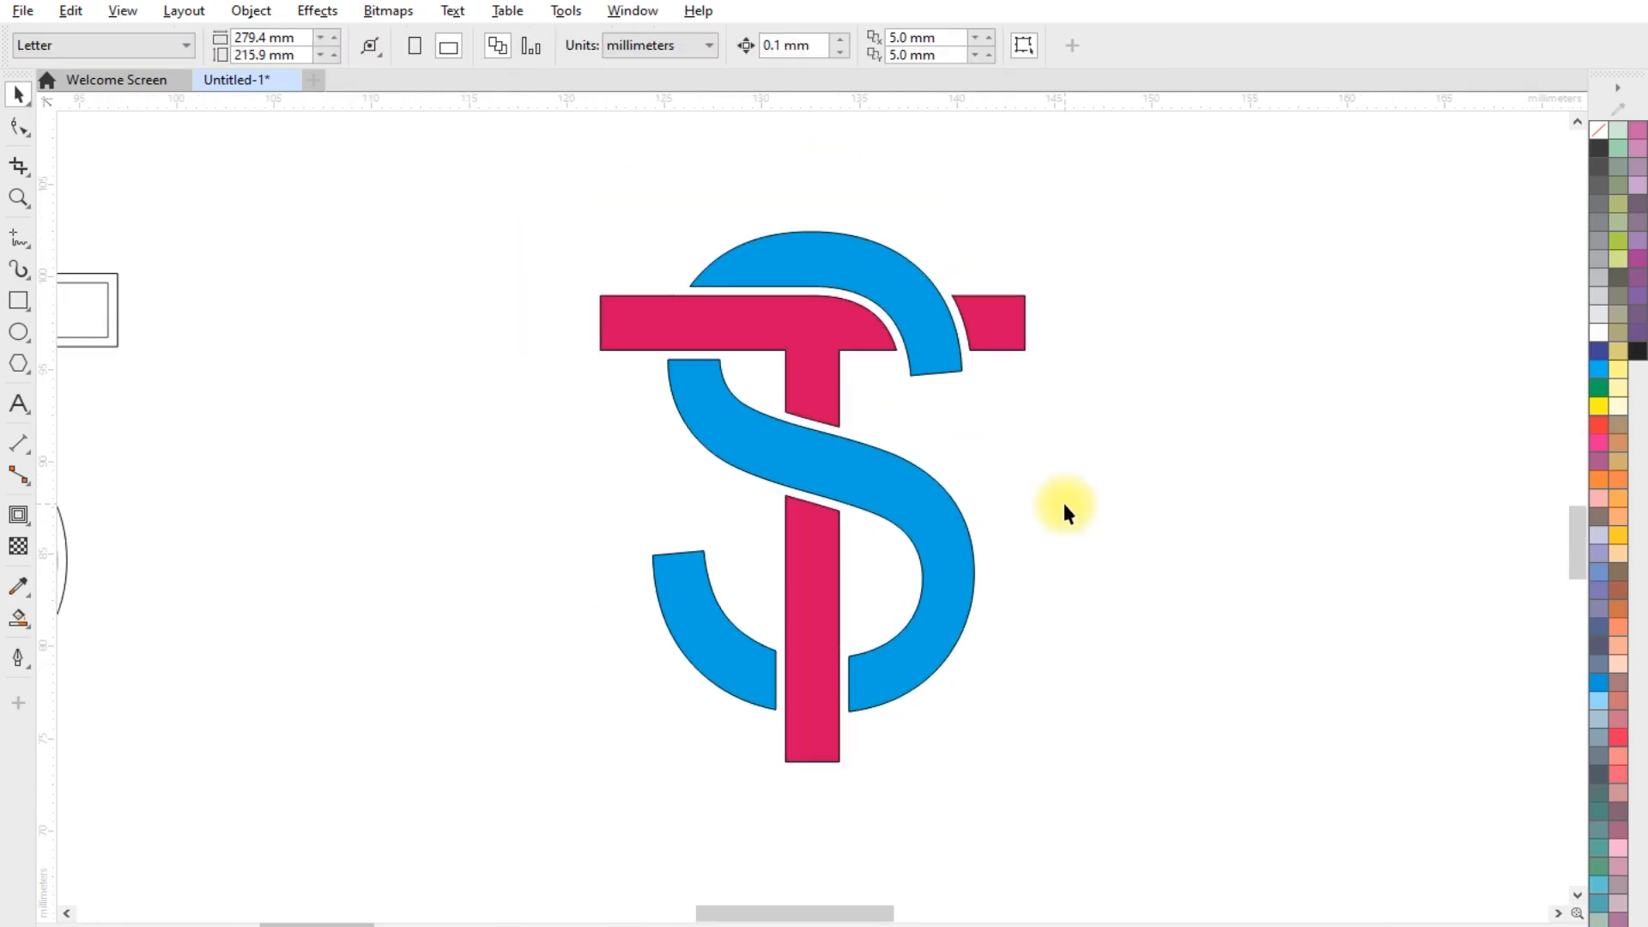